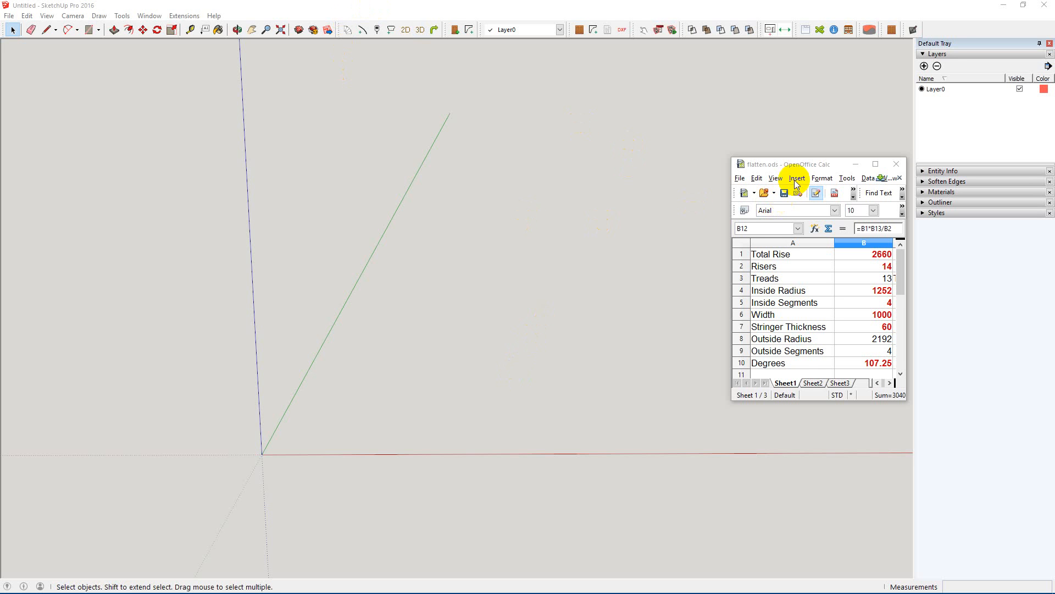
Move the flatten.ods spreadsheet window to the edge of the screen, clear of the modelling area
{"action": "left_click", "coordinate": [813, 164]}
{"action": "left_click_drag", "start_coordinate": [813, 165], "coordinate": [803, 151]}
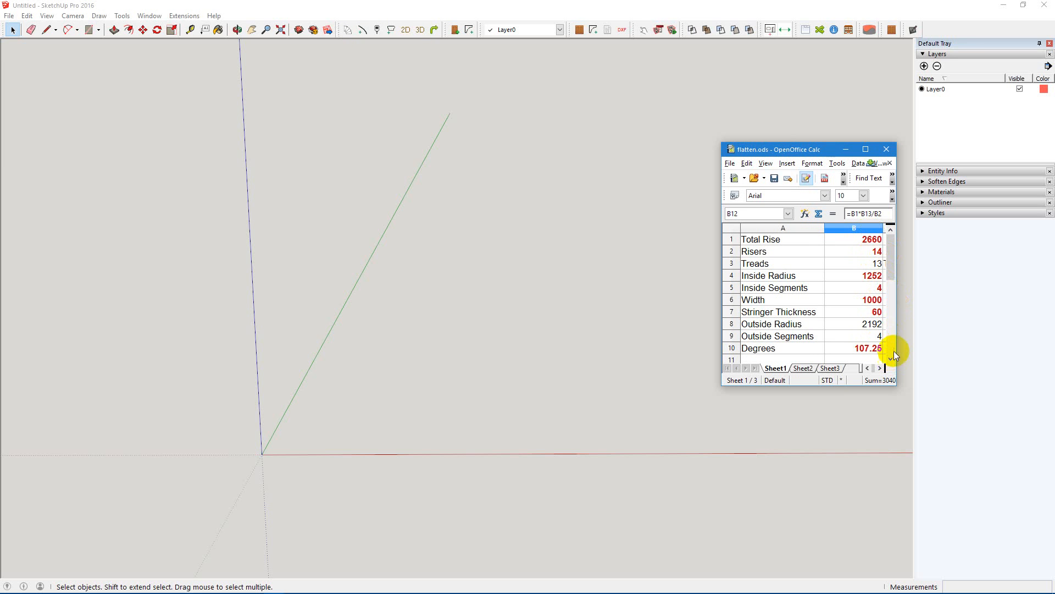
{"action": "left_click_drag", "start_coordinate": [820, 154], "coordinate": [946, 148]}
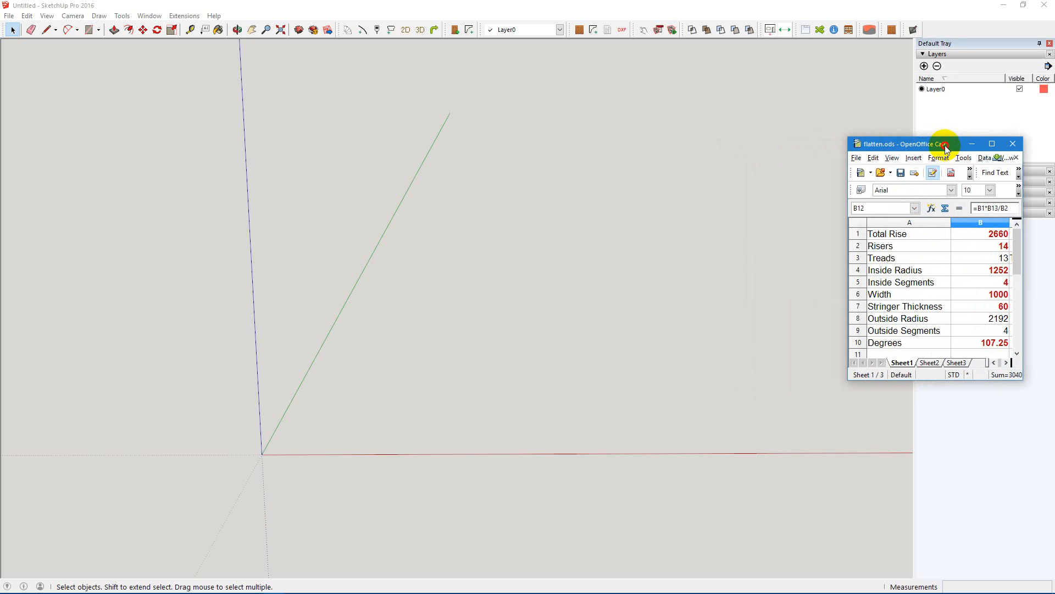
Generate an anticlockwise curved stair with Stair Maker: total rise 2660, 14 risers, width 1000, average run 0, inside radius 1252 and 107.25 degrees
{"action": "left_click", "coordinate": [346, 32]}
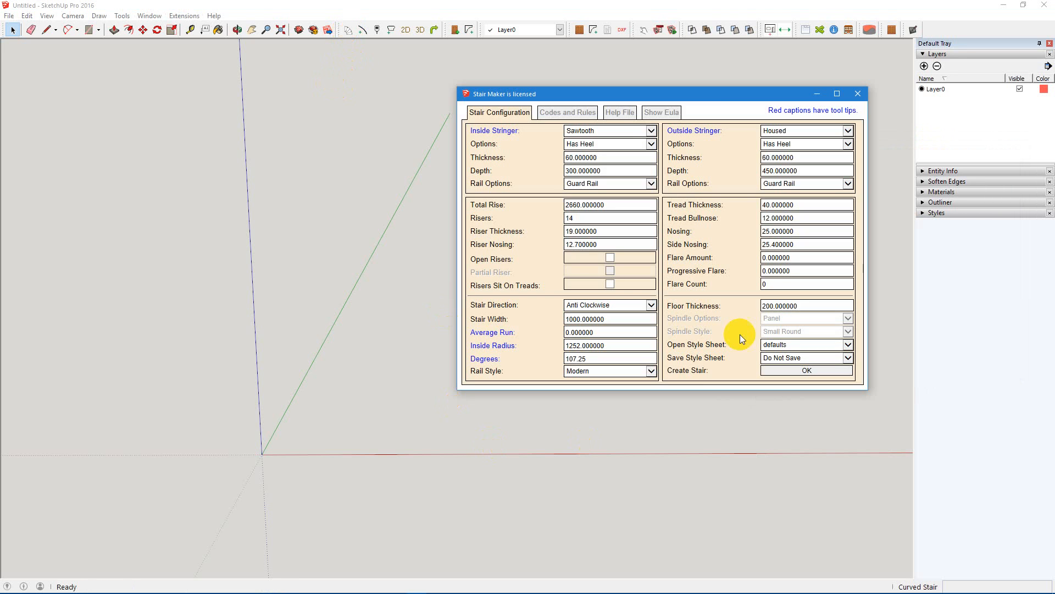
{"action": "left_click_drag", "start_coordinate": [697, 94], "coordinate": [542, 123]}
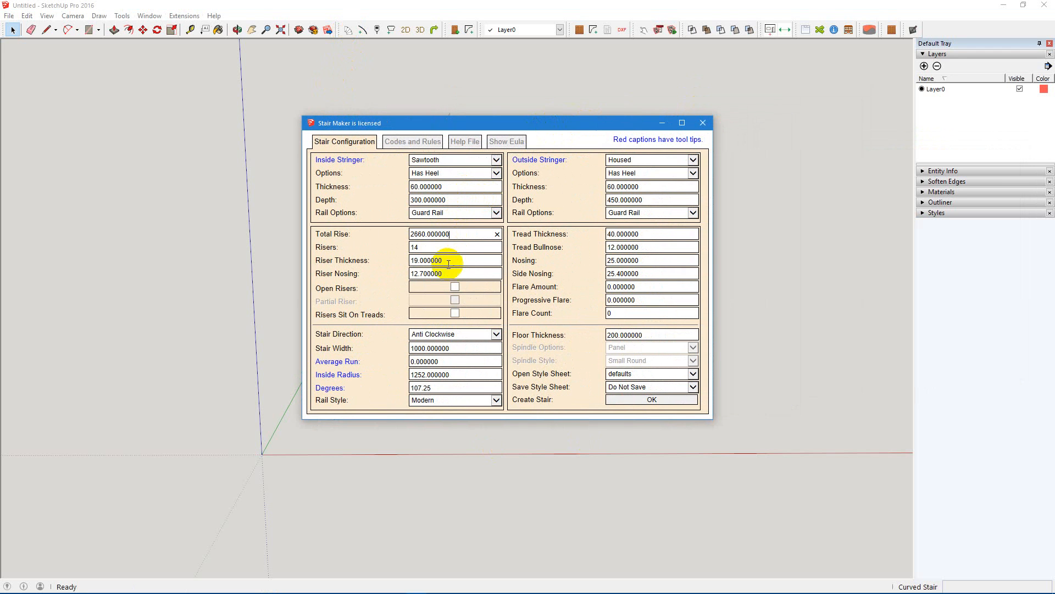
{"action": "left_click", "coordinate": [461, 233]}
{"action": "left_click_drag", "start_coordinate": [461, 233], "coordinate": [392, 247]}
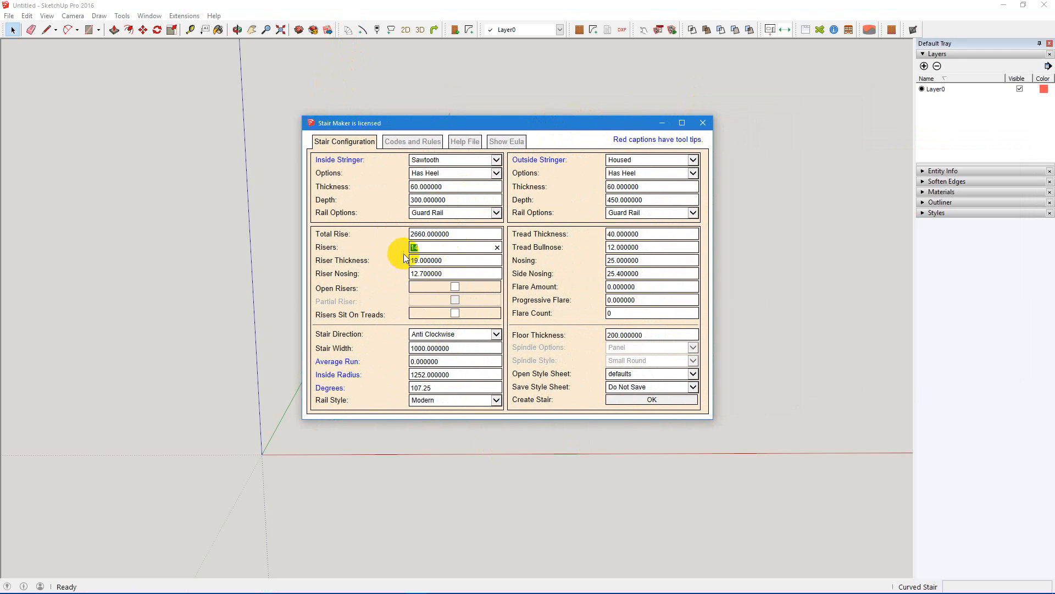
{"action": "left_click_drag", "start_coordinate": [453, 361], "coordinate": [385, 360]}
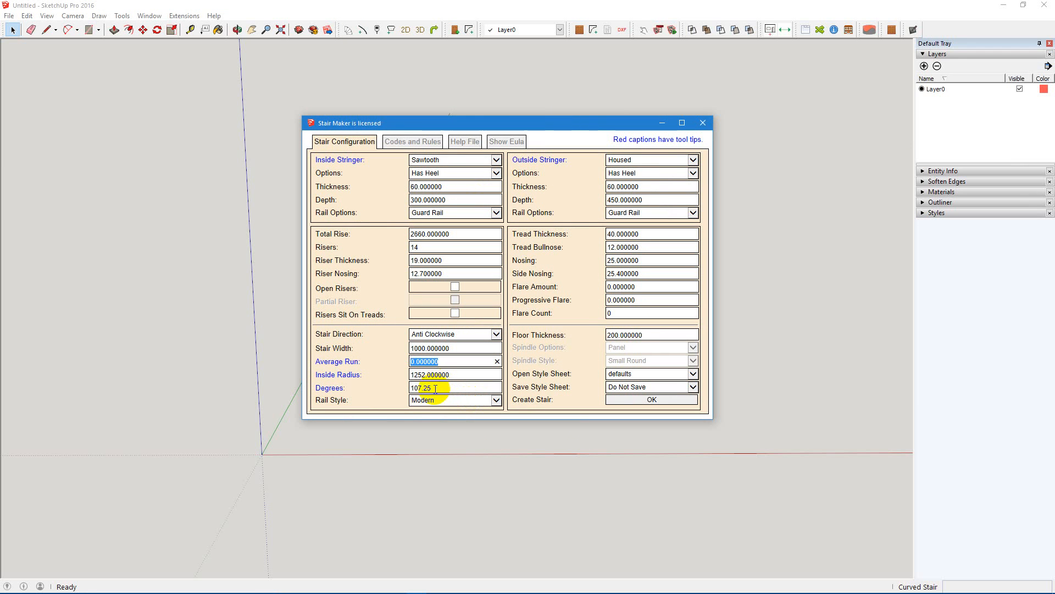
{"action": "left_click_drag", "start_coordinate": [438, 387], "coordinate": [401, 389]}
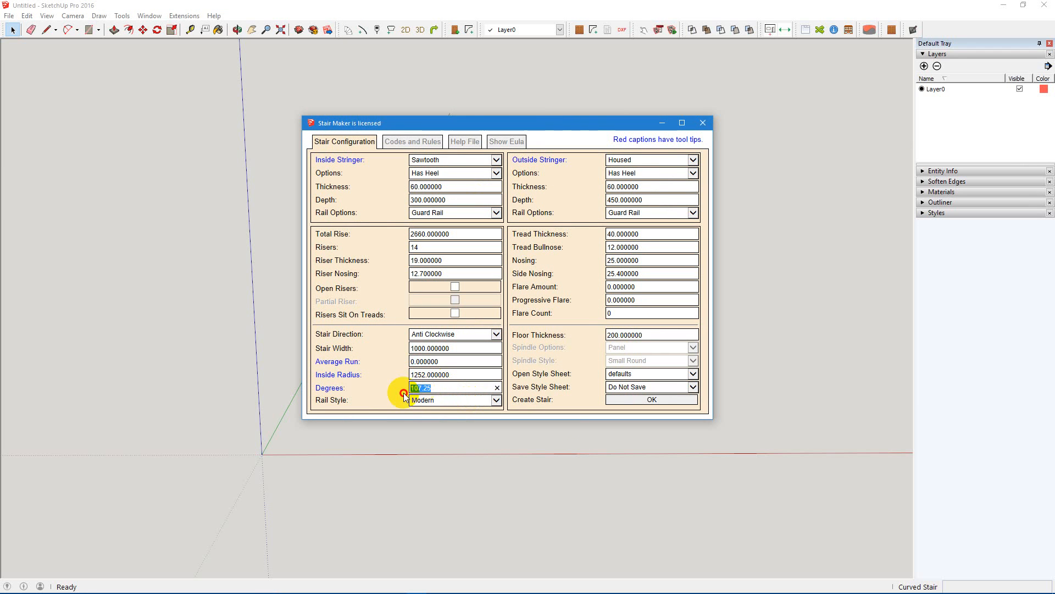
{"action": "left_click", "coordinate": [468, 374]}
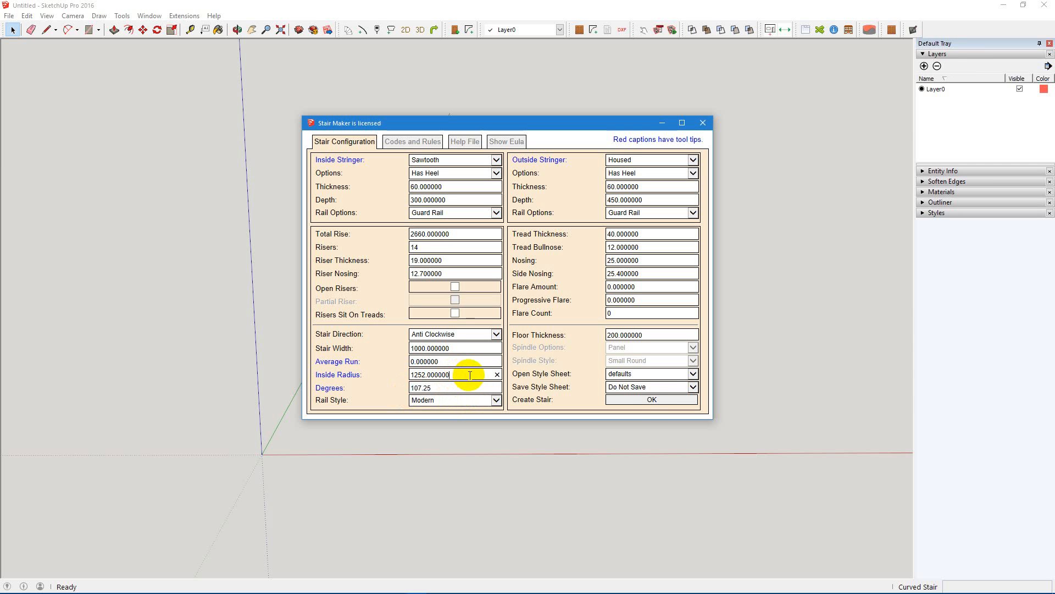
{"action": "left_click", "coordinate": [644, 400]}
Hide the Handrail, Risers and Treads layers, keeping the Stringers layer on
{"action": "middle_click_drag", "start_coordinate": [436, 439], "coordinate": [395, 449], "text": "shift"}
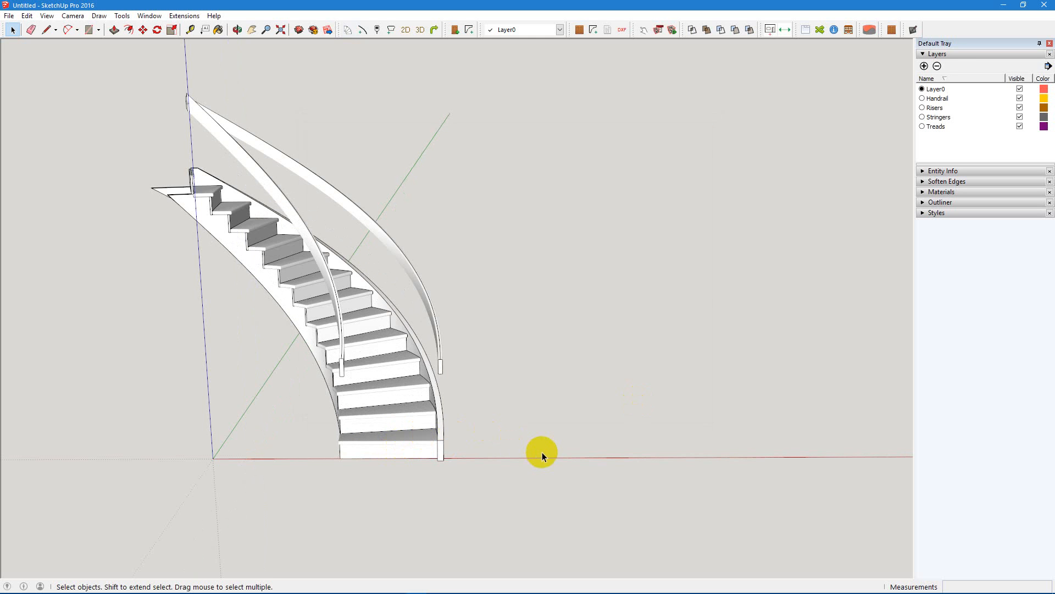
{"action": "scroll", "coordinate": [542, 452], "scroll_direction": "down", "scroll_amount": 3}
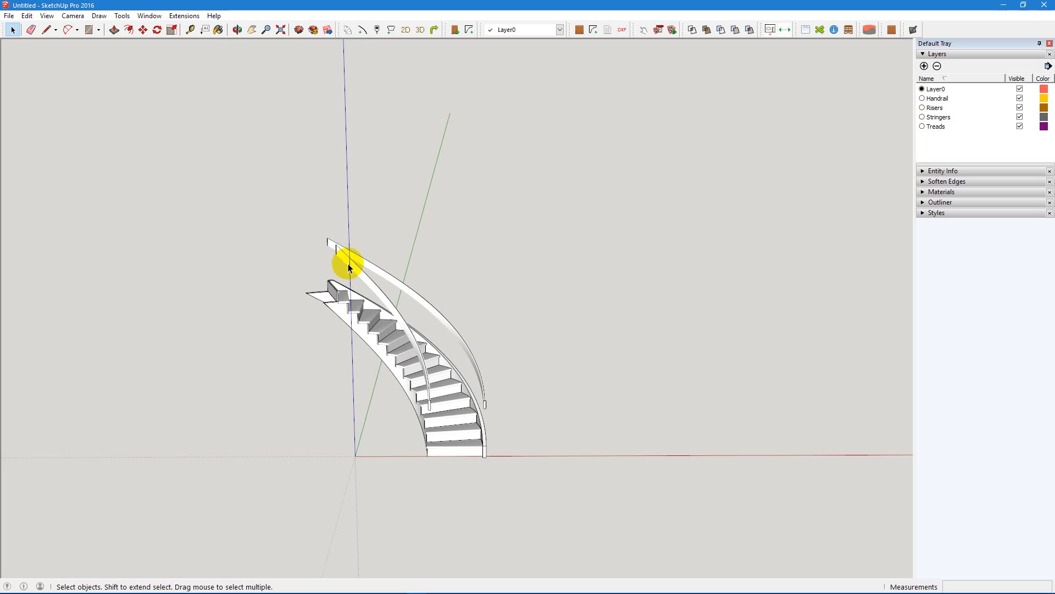
{"action": "left_click", "coordinate": [1020, 98]}
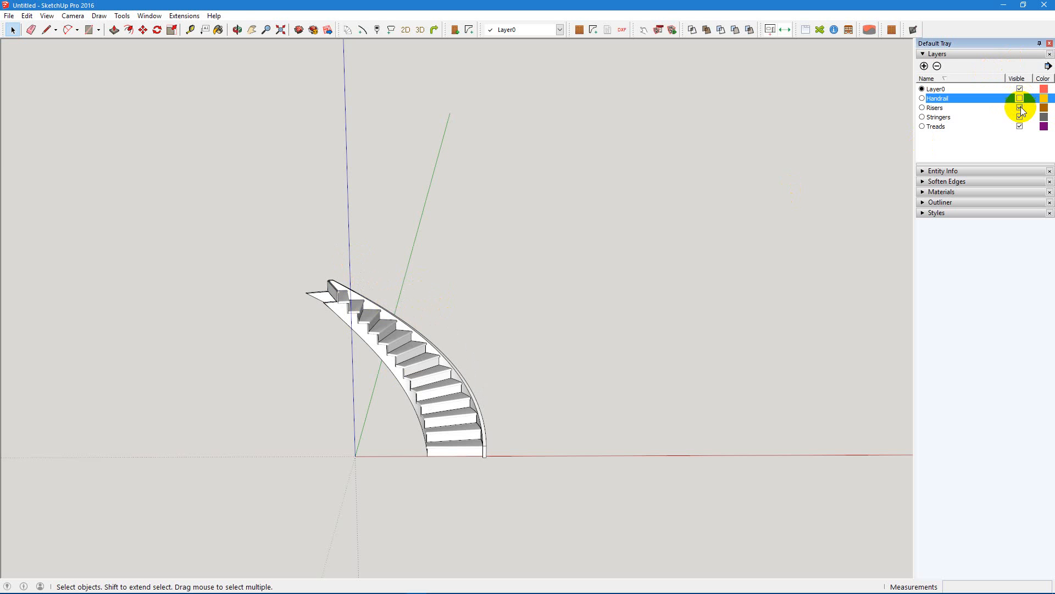
{"action": "left_click", "coordinate": [1020, 107]}
{"action": "left_click", "coordinate": [1020, 126]}
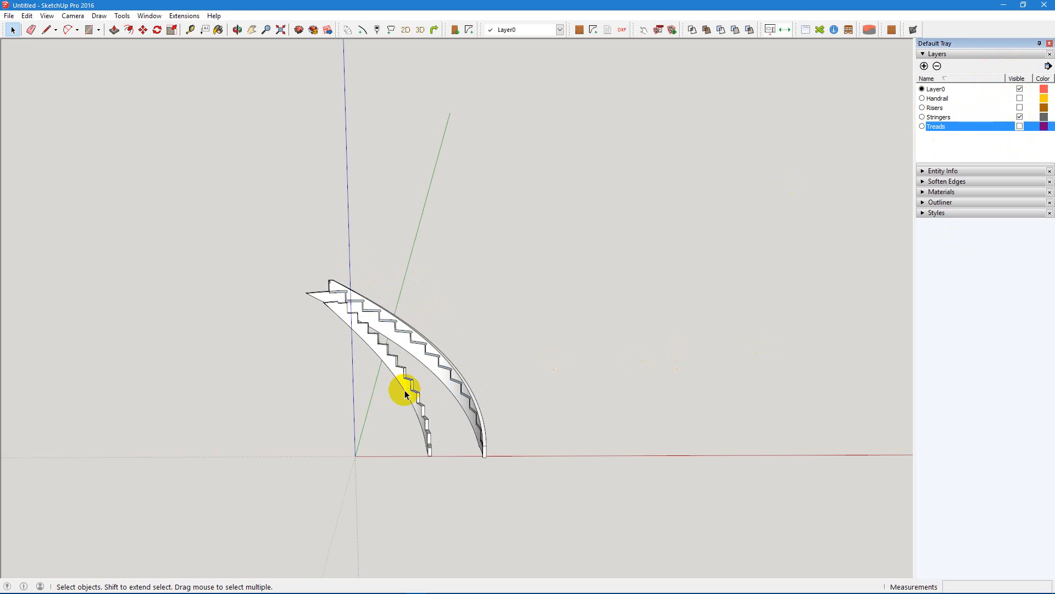
Copy both stringers and place the duplicates beside the originals along the red axis
{"action": "left_click", "coordinate": [405, 392]}
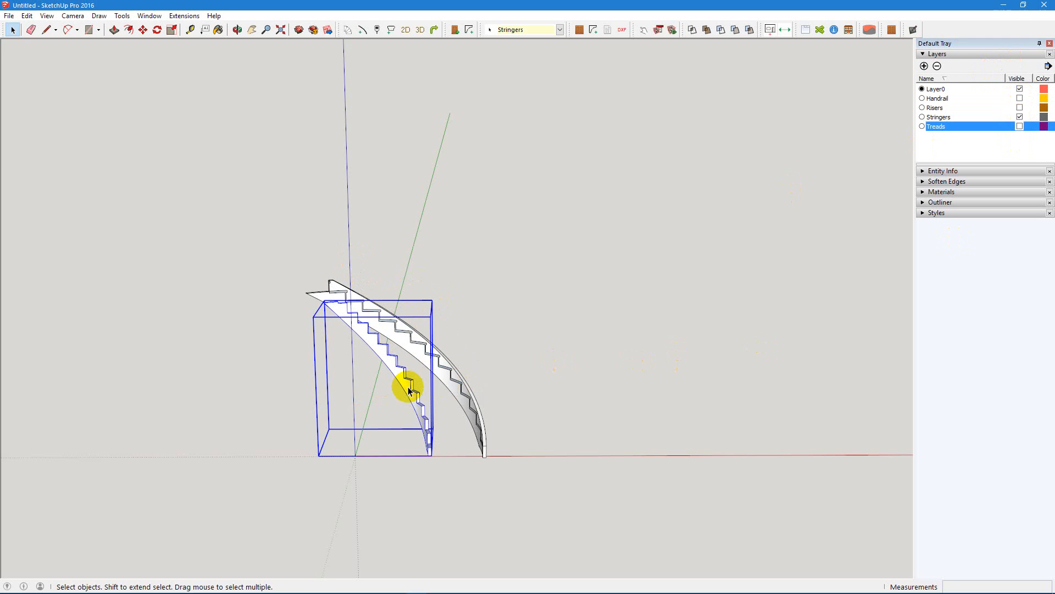
{"action": "left_click", "coordinate": [450, 383], "text": "shift"}
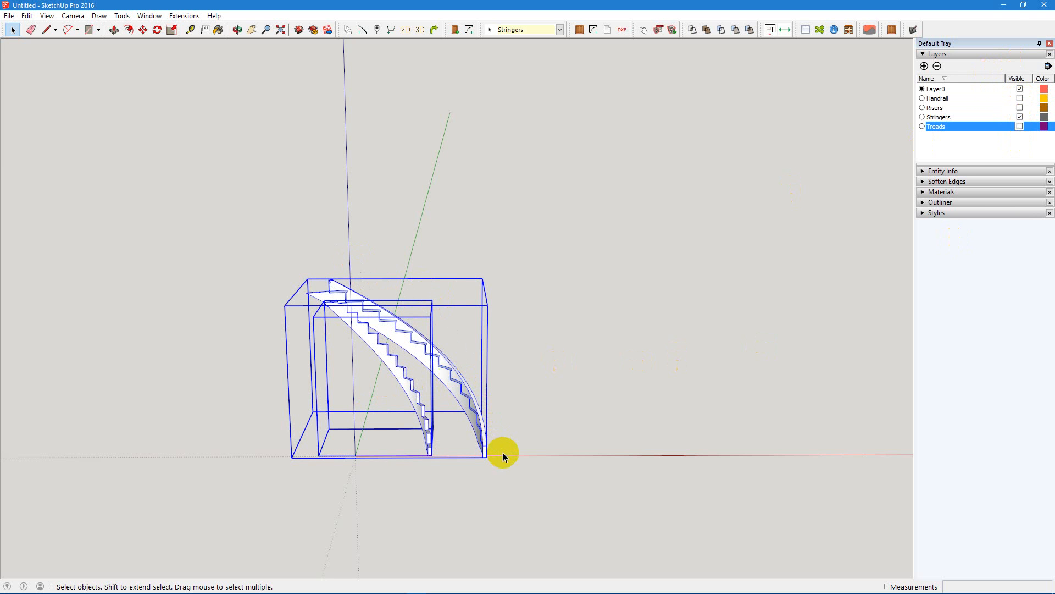
{"action": "left_click", "coordinate": [539, 459]}
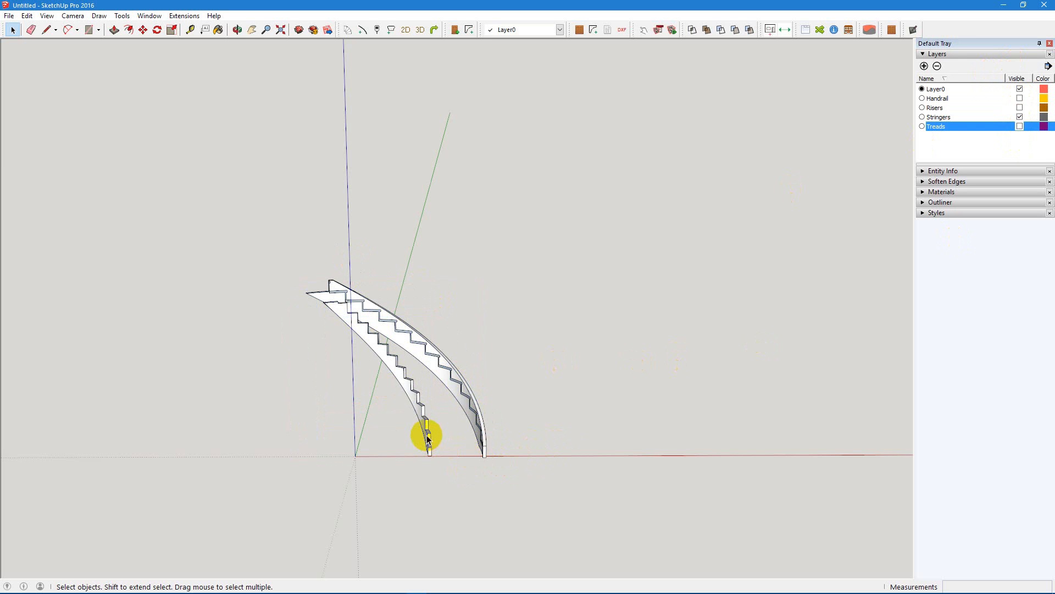
{"action": "key", "text": "ctrl+v"}
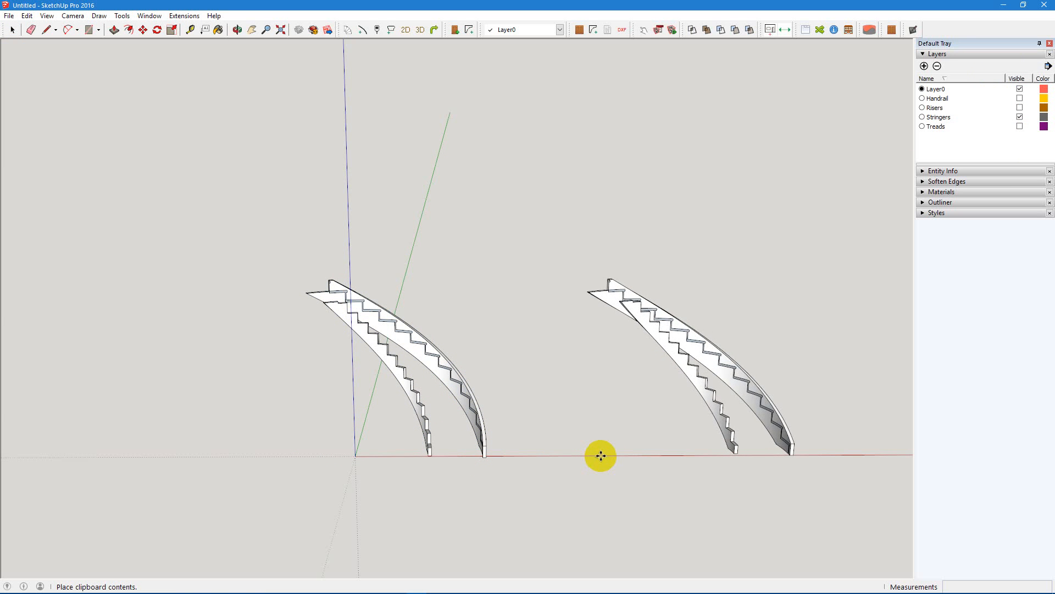
{"action": "left_click", "coordinate": [601, 456]}
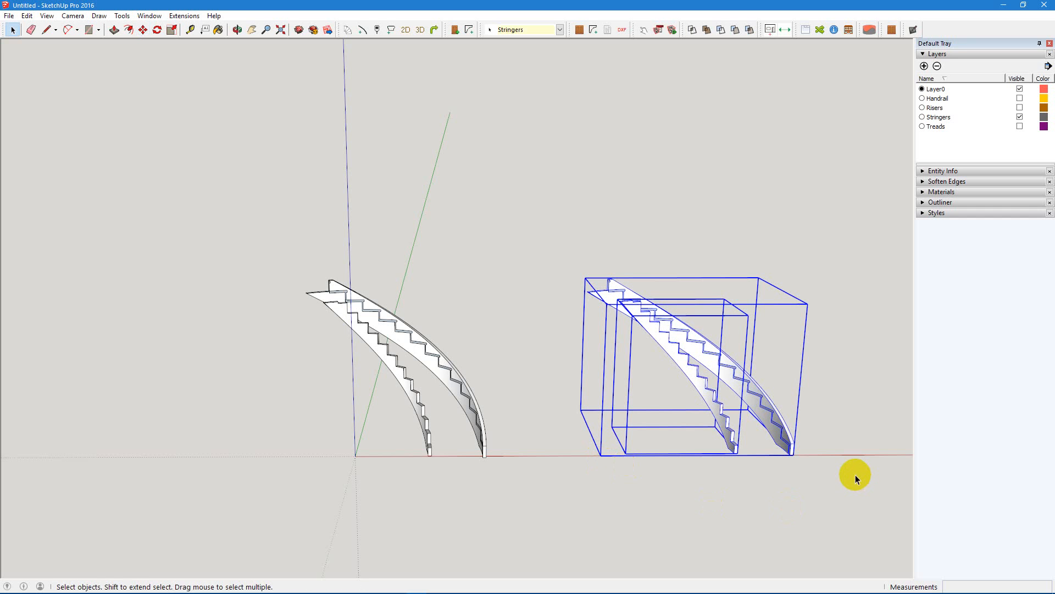
Explode the two duplicated stringers into loose geometry and clear the selection
{"action": "right_click", "coordinate": [745, 387]}
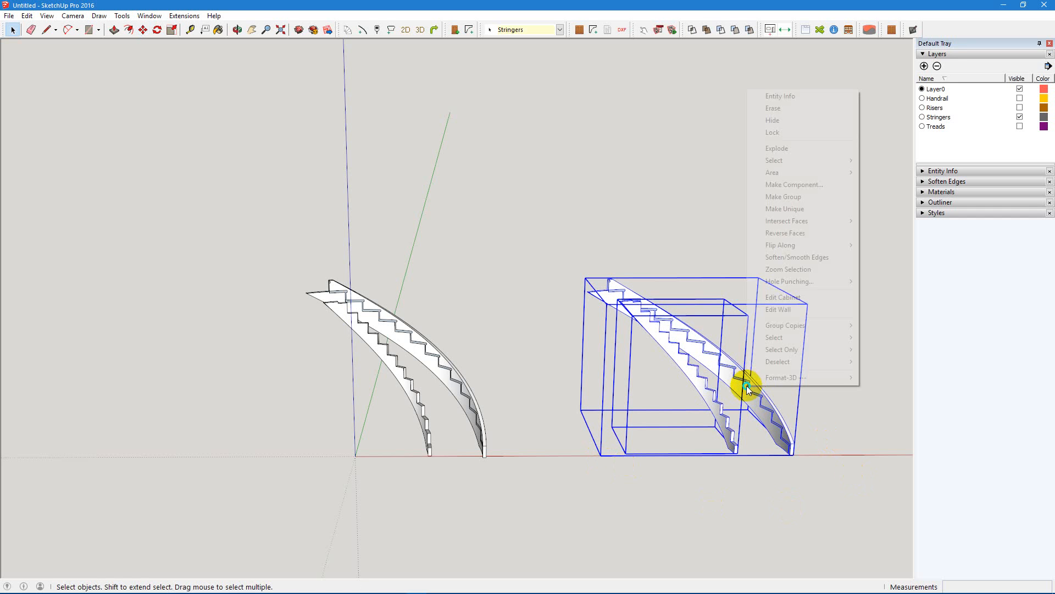
{"action": "left_click", "coordinate": [781, 150]}
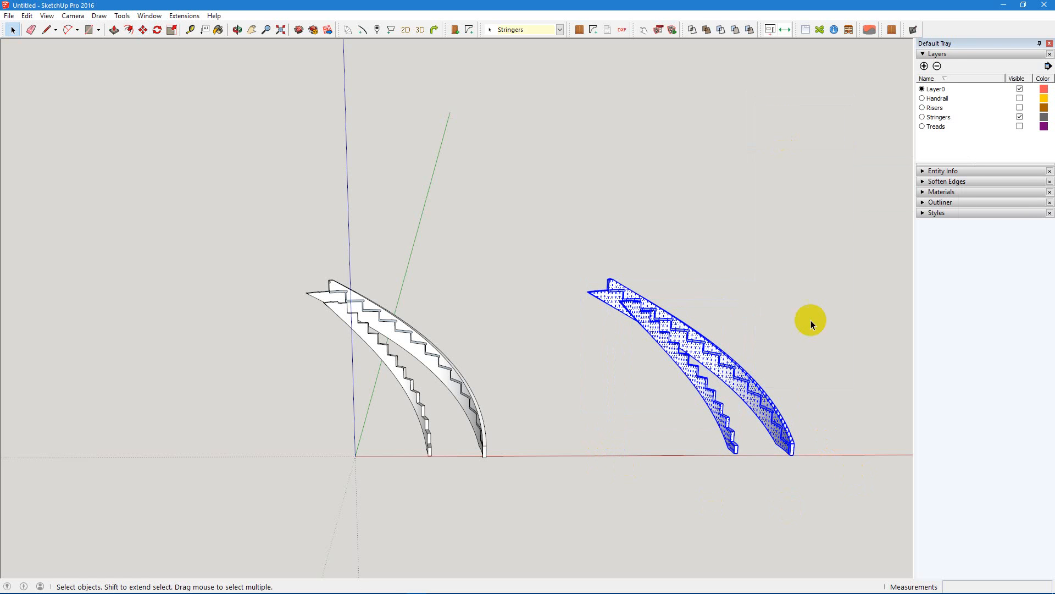
{"action": "left_click", "coordinate": [814, 375]}
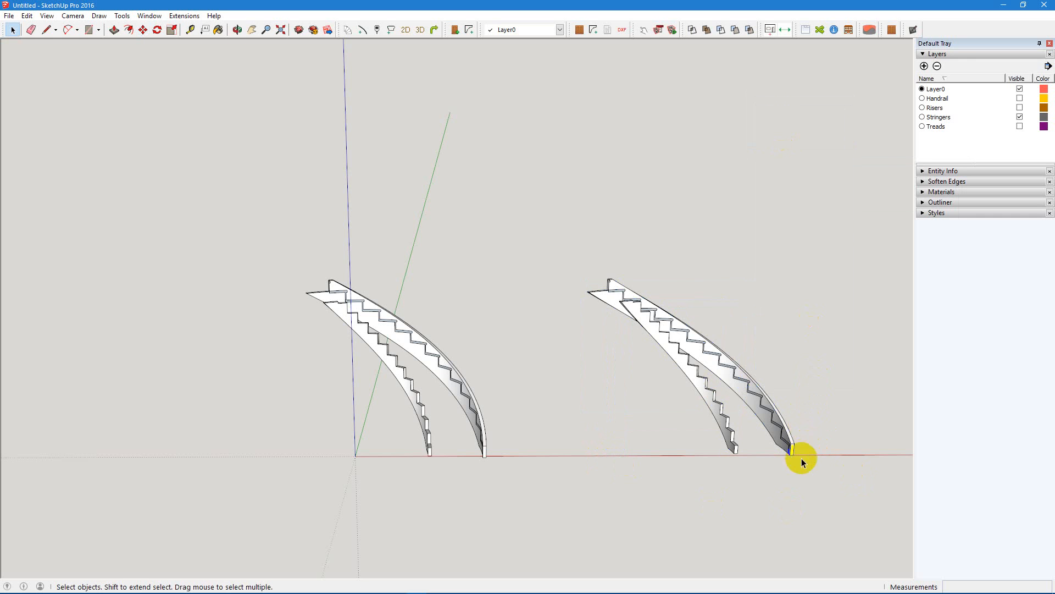
Copy the exploded outside stringer's two inner faces, above and below the tread grooves, and place the copy beside it on the red axis
{"action": "middle_click_drag", "start_coordinate": [802, 461], "coordinate": [619, 369]}
{"action": "scroll", "coordinate": [612, 352], "scroll_direction": "up", "scroll_amount": 6}
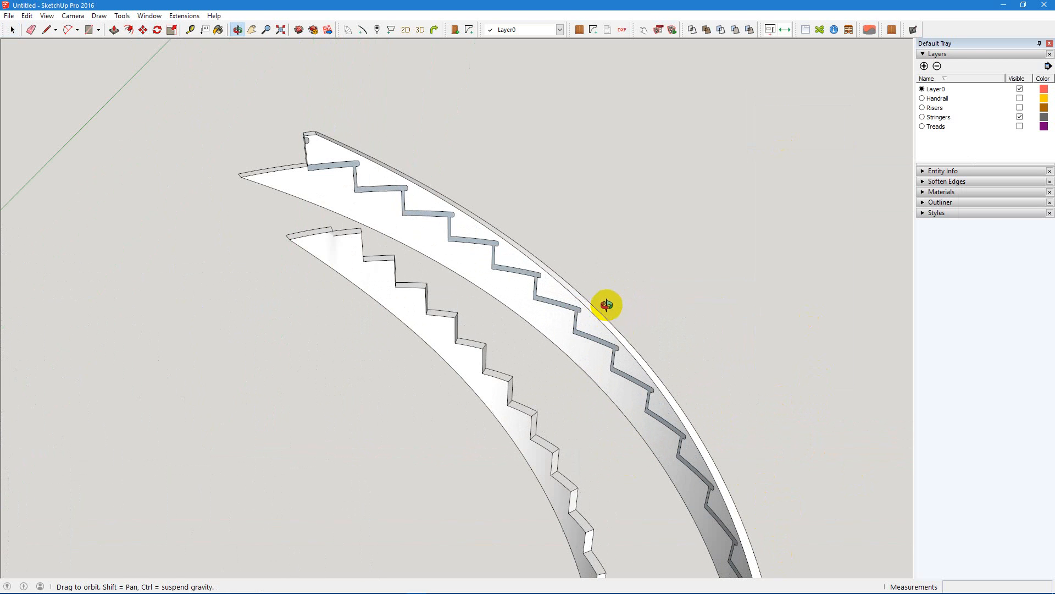
{"action": "key", "text": "space"}
{"action": "left_click", "coordinate": [549, 291]}
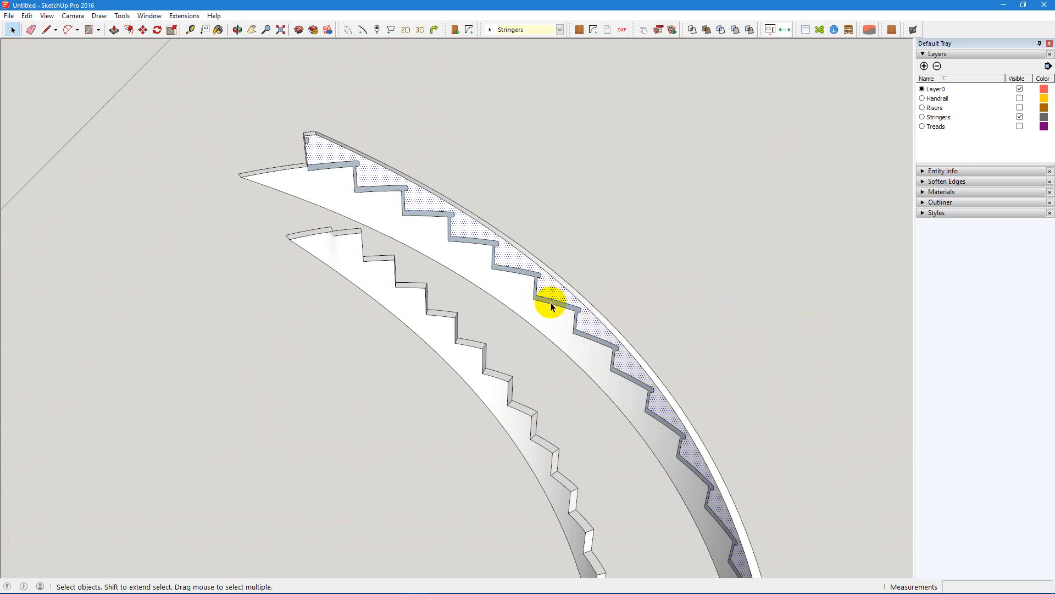
{"action": "left_click", "coordinate": [546, 322], "text": "shift"}
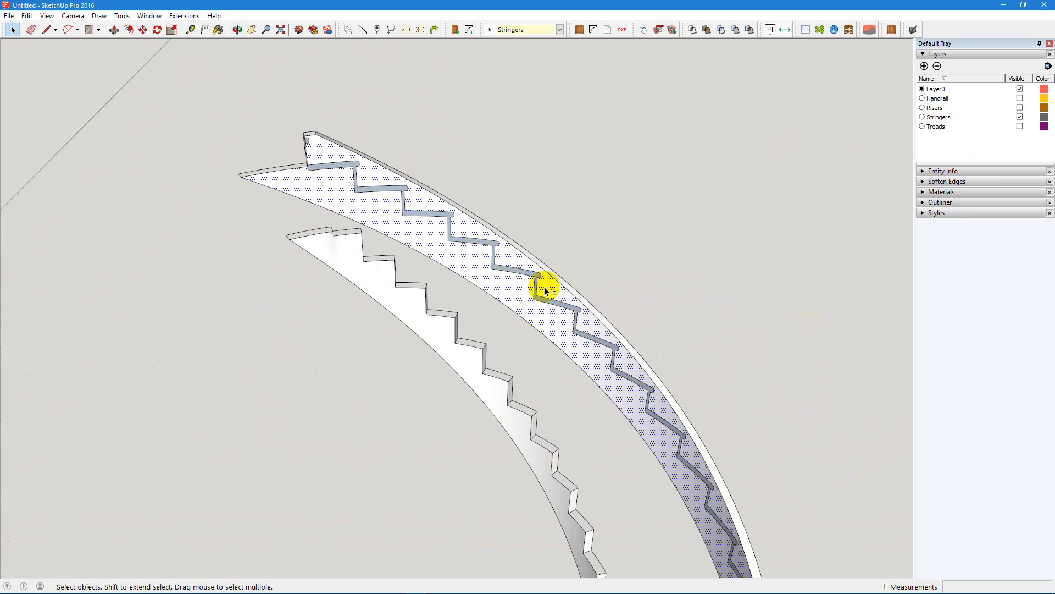
{"action": "scroll", "coordinate": [566, 294], "scroll_direction": "down", "scroll_amount": 3}
{"action": "scroll", "coordinate": [567, 294], "scroll_direction": "down", "scroll_amount": 2}
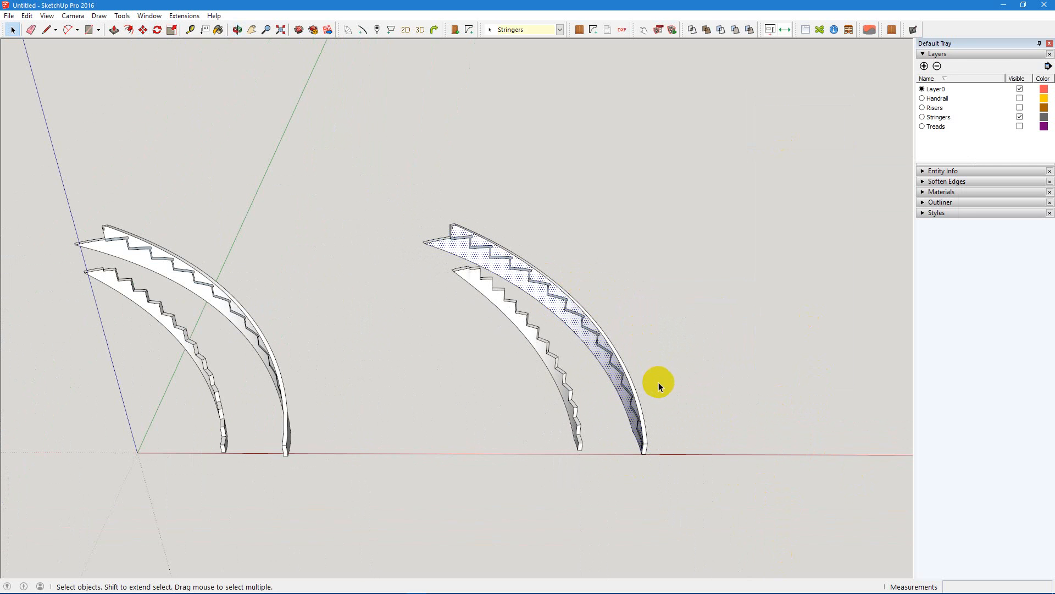
{"action": "key", "text": "ctrl+c"}
{"action": "key", "text": "ctrl+v"}
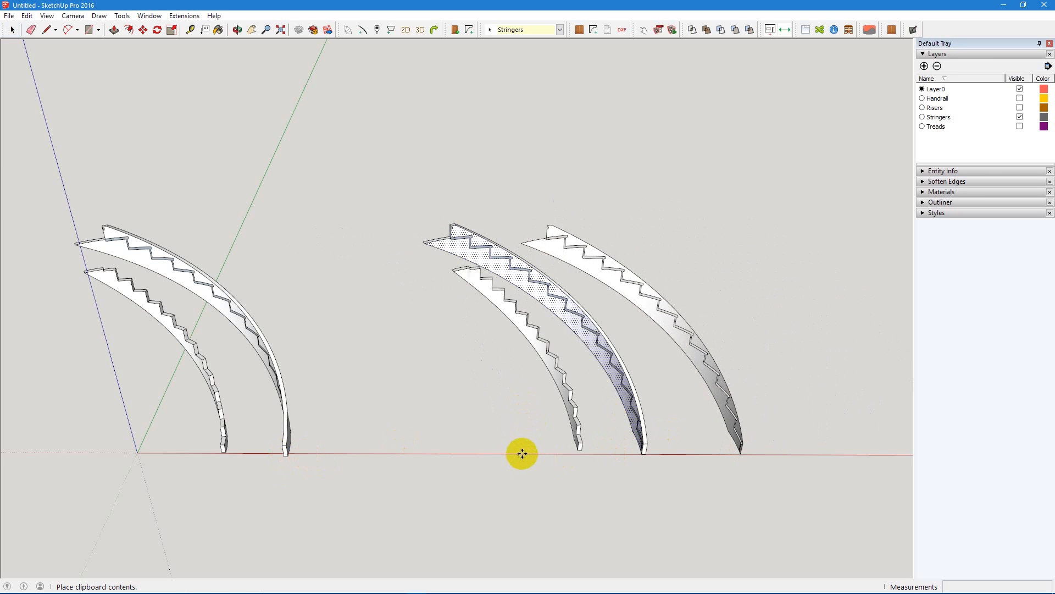
{"action": "left_click", "coordinate": [521, 455]}
{"action": "key", "text": "space"}
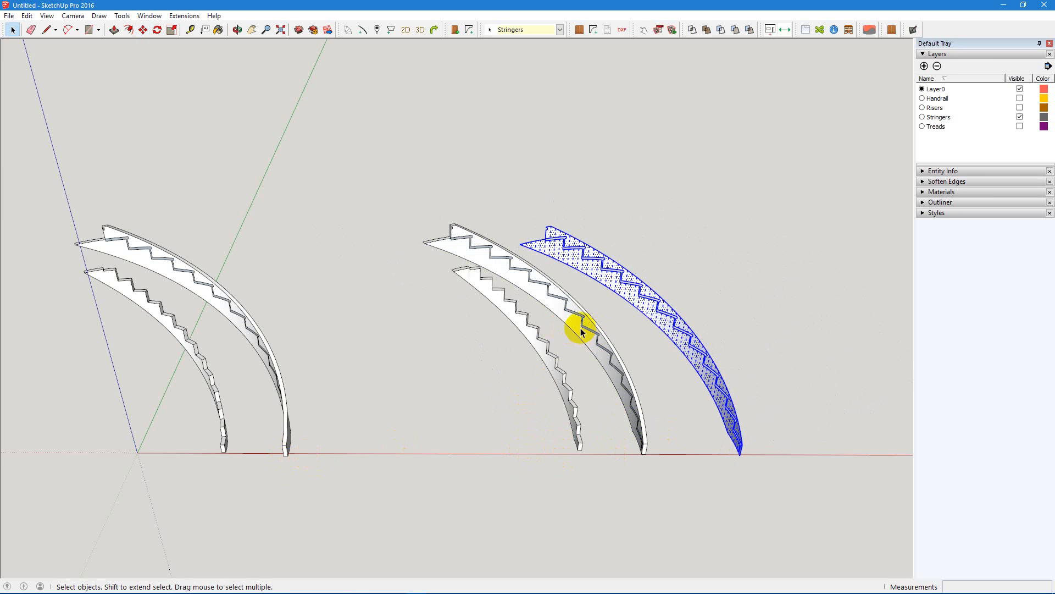
Delete the exploded solid outside stringer, keeping only its copied inner faces
{"action": "left_click", "coordinate": [633, 321]}
{"action": "left_click", "coordinate": [571, 318]}
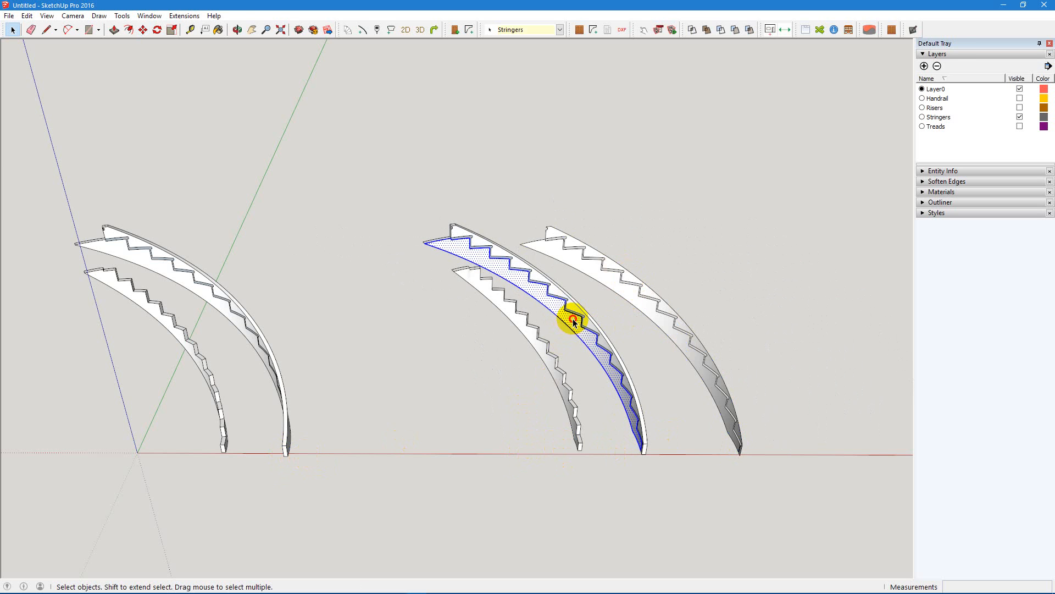
{"action": "key", "text": "Delete"}
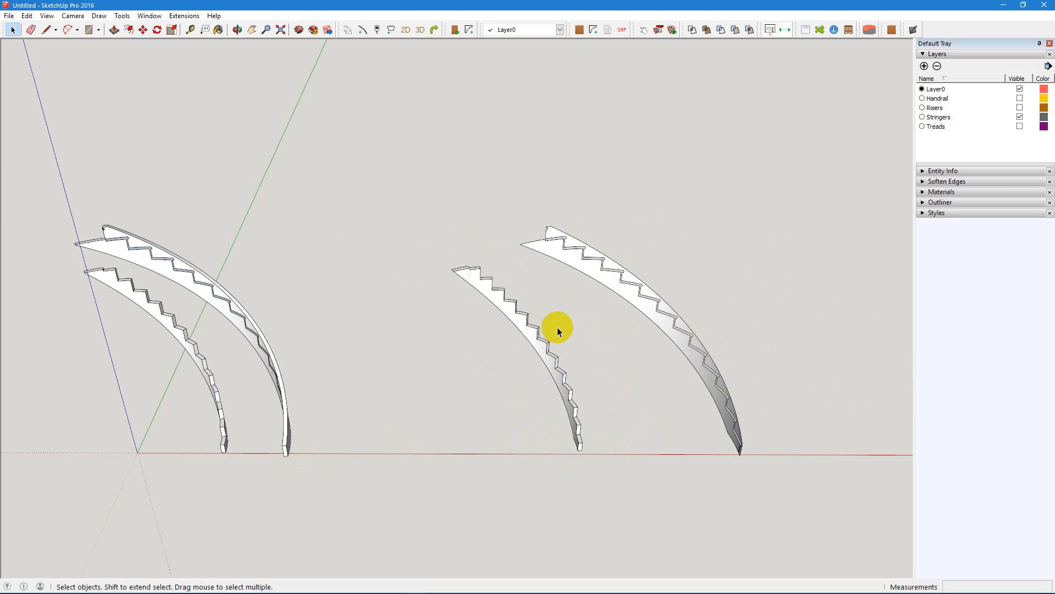
Copy the curved side face of the exploded inside stringer and place the copy beyond the outside stringer's faces
{"action": "left_click", "coordinate": [533, 338]}
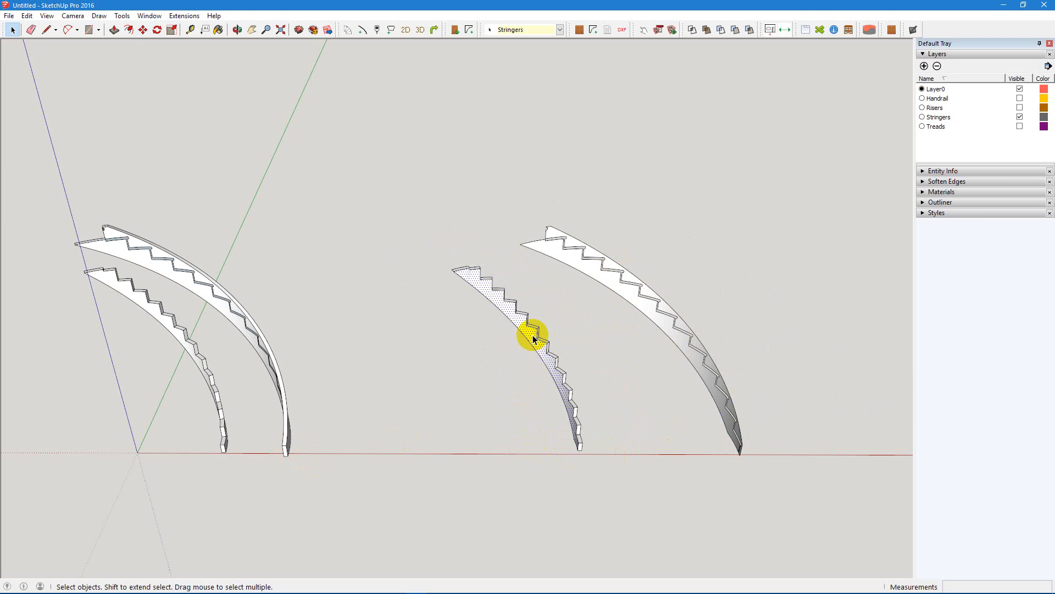
{"action": "key", "text": "ctrl+c"}
{"action": "key", "text": "ctrl+v"}
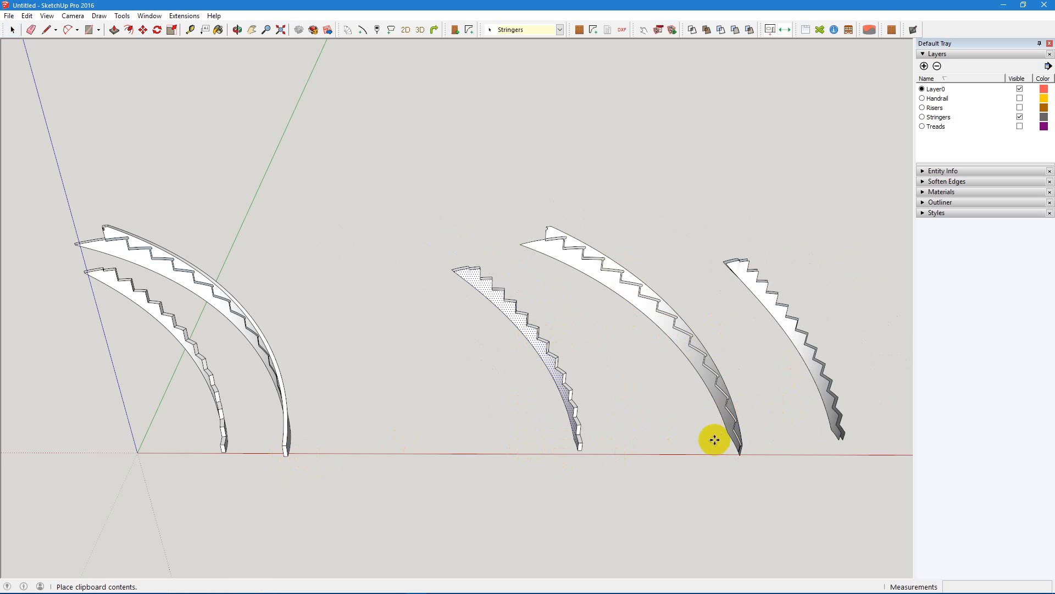
{"action": "left_click", "coordinate": [708, 450]}
{"action": "scroll", "coordinate": [753, 278], "scroll_direction": "up", "scroll_amount": 3}
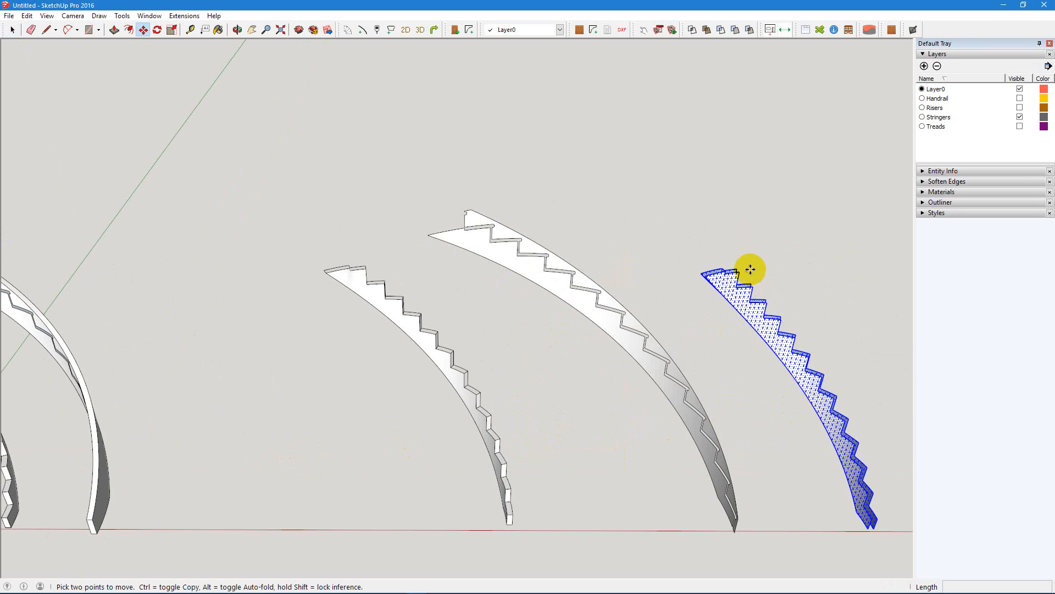
{"action": "key", "text": "space"}
Delete the whole exploded solid inside stringer, keeping its copied faces
{"action": "left_click", "coordinate": [444, 364]}
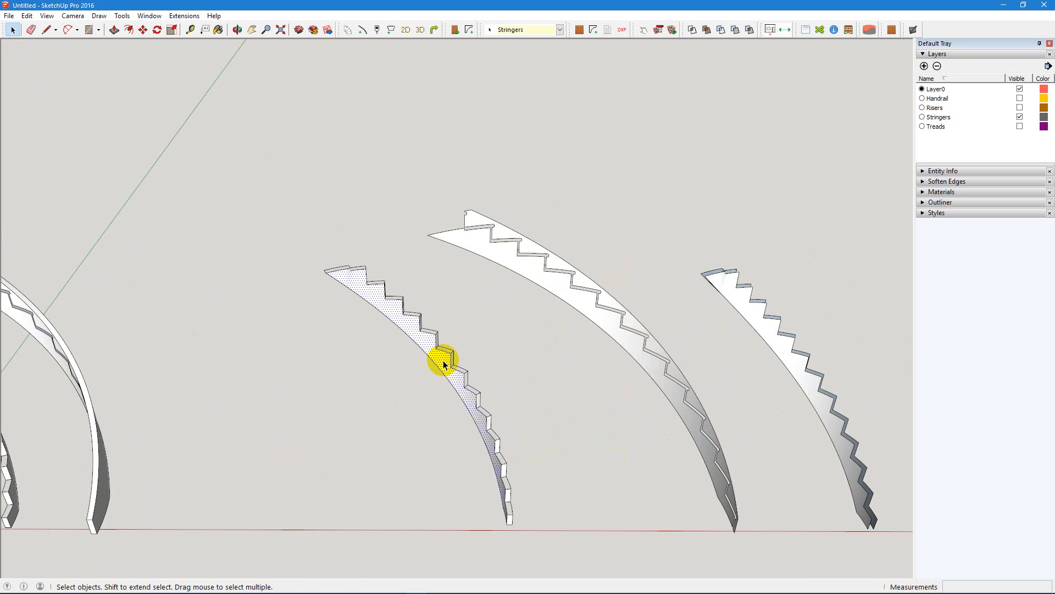
{"action": "triple_click", "coordinate": [434, 350]}
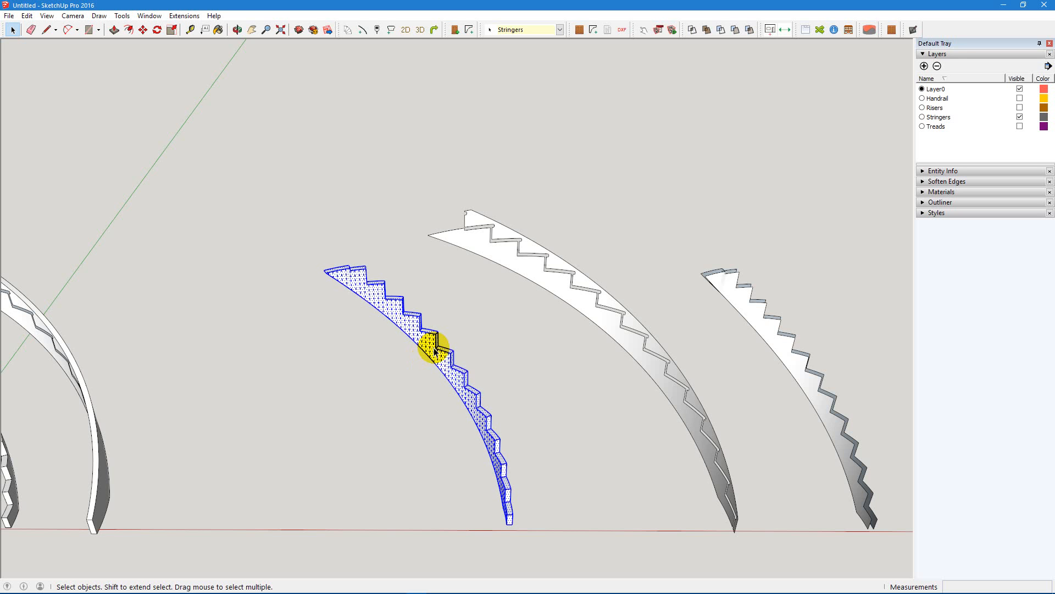
{"action": "key", "text": "Delete"}
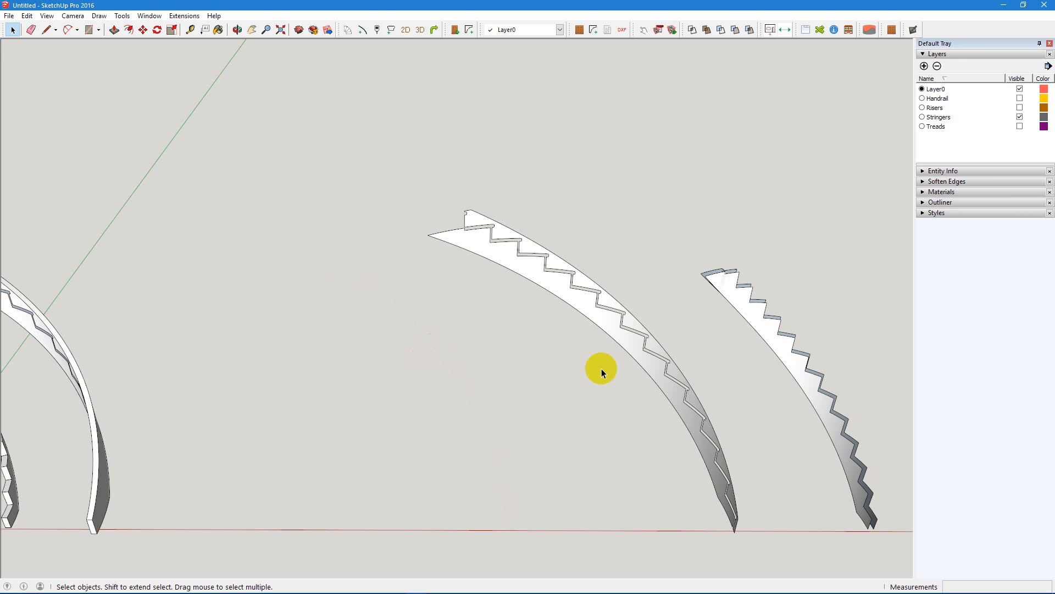
Delete the narrow connecting strip and the surplus curved side face from the copied inside stringer, keeping a single curved face
{"action": "key", "text": "o"}
{"action": "left_click_drag", "start_coordinate": [700, 330], "coordinate": [602, 354]}
{"action": "scroll", "coordinate": [683, 96], "scroll_direction": "up", "scroll_amount": 10}
{"action": "key", "text": "space"}
{"action": "left_click", "coordinate": [573, 395]}
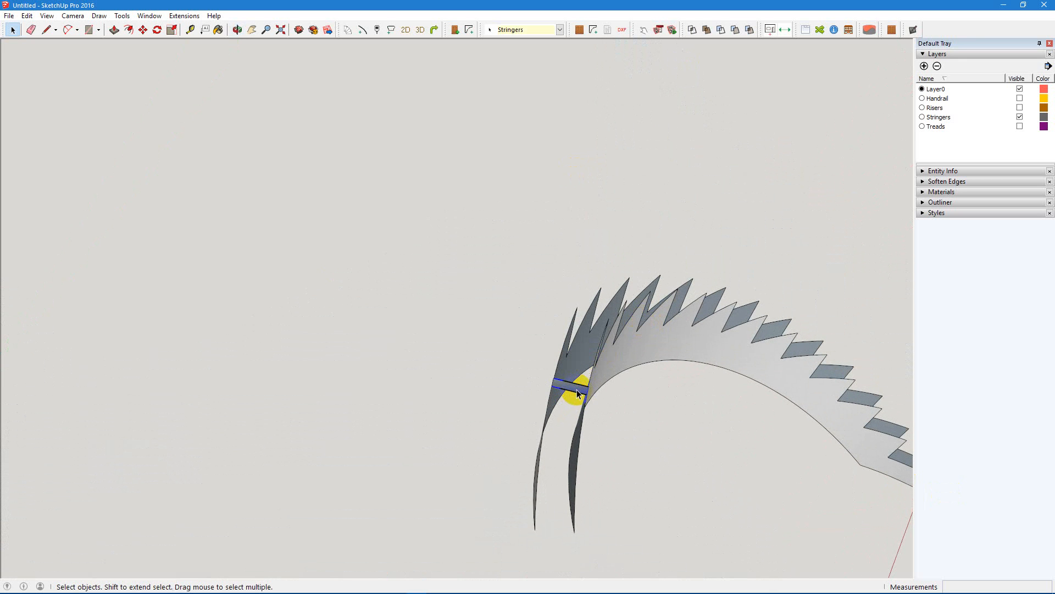
{"action": "key", "text": "Delete"}
{"action": "left_click", "coordinate": [576, 372]}
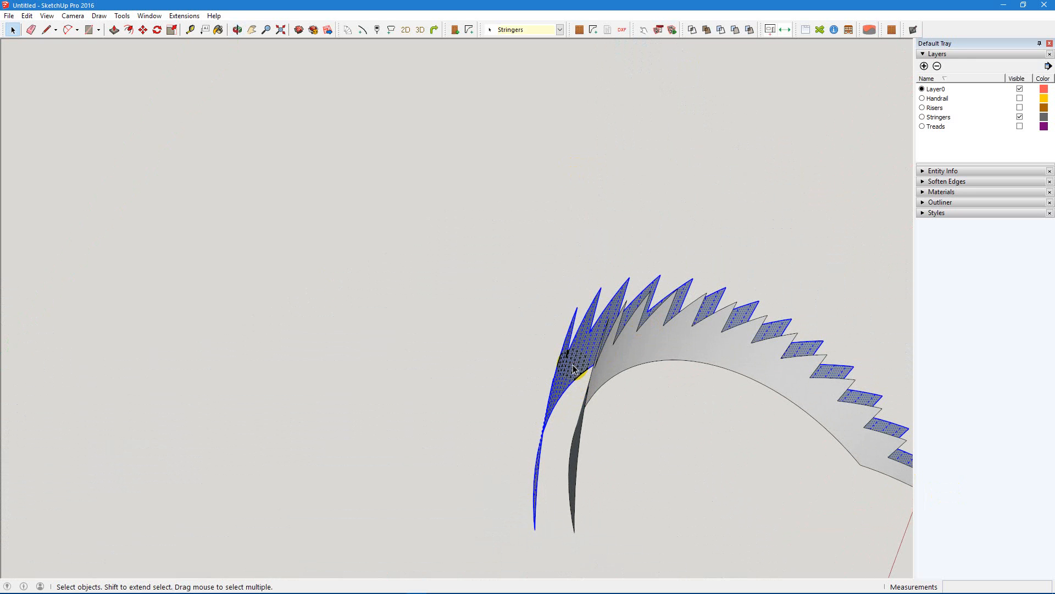
{"action": "key", "text": "Delete"}
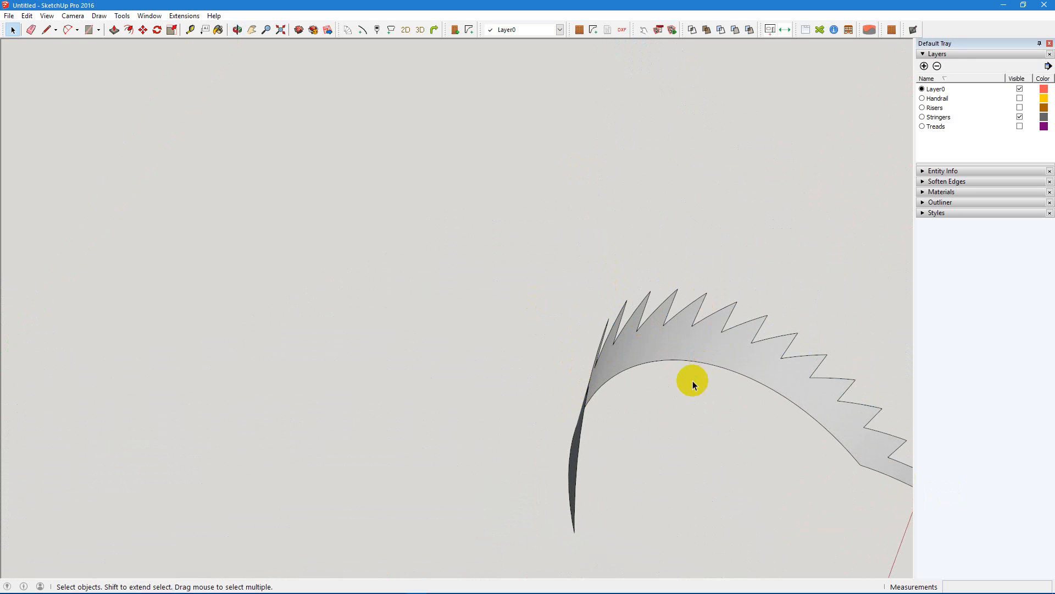
Flatten the inside stringer's curved face with Flatten Faces, accepting the unwrap notice for non-coplanar faces
{"action": "middle_click_drag", "start_coordinate": [692, 311], "coordinate": [480, 252]}
{"action": "scroll", "coordinate": [476, 247], "scroll_direction": "down", "scroll_amount": 5}
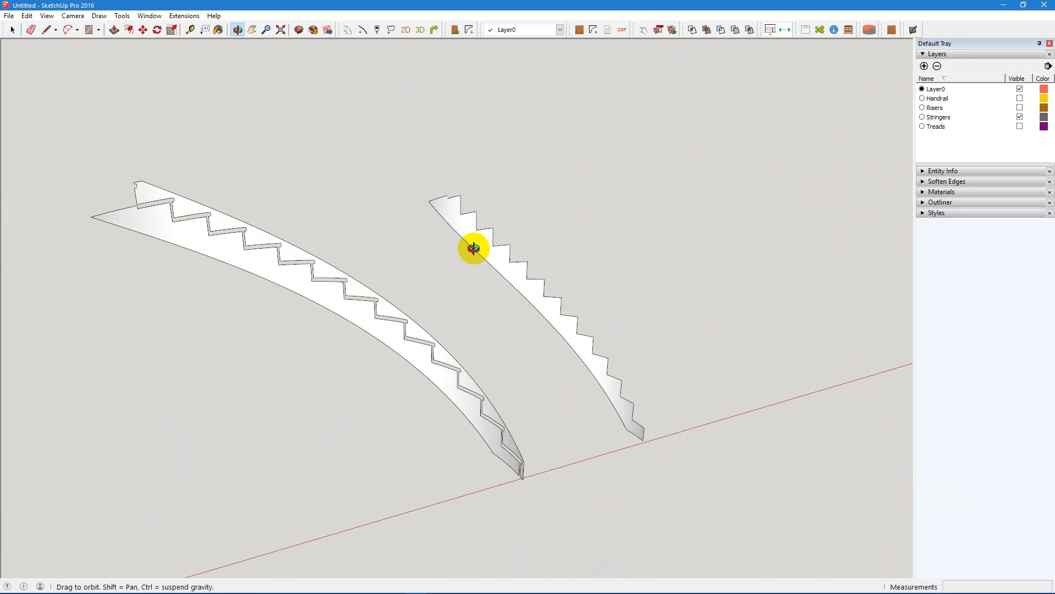
{"action": "middle_click_drag", "start_coordinate": [418, 204], "coordinate": [480, 203]}
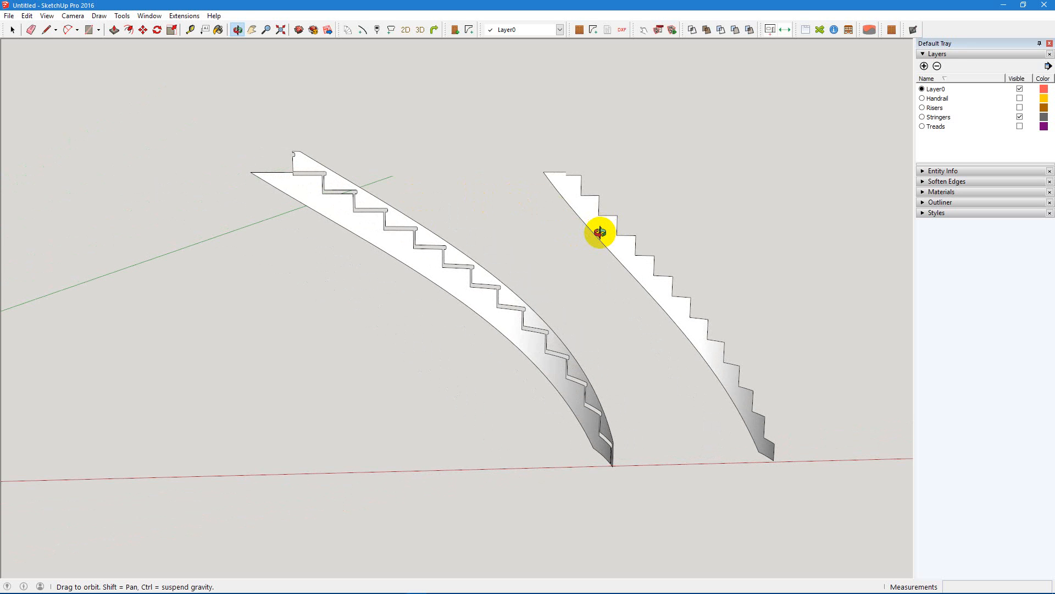
{"action": "key", "text": "space"}
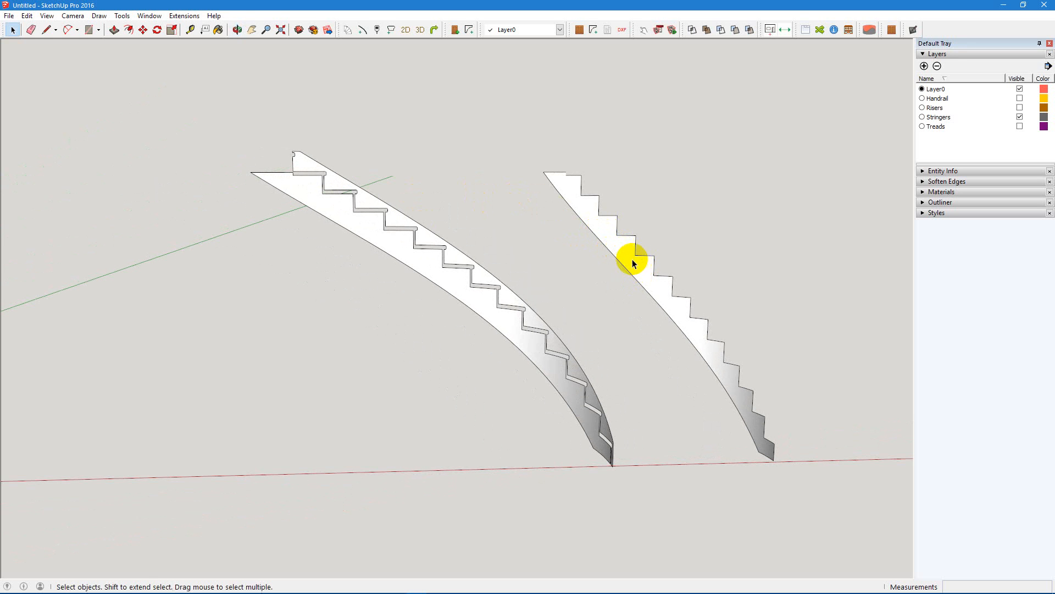
{"action": "left_click", "coordinate": [630, 259]}
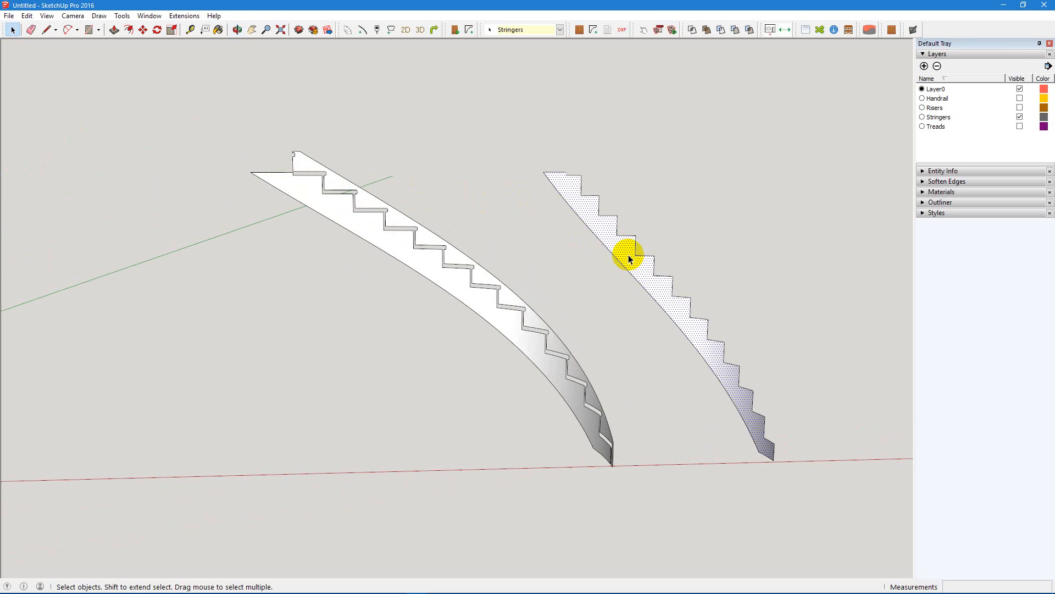
{"action": "right_click", "coordinate": [630, 258]}
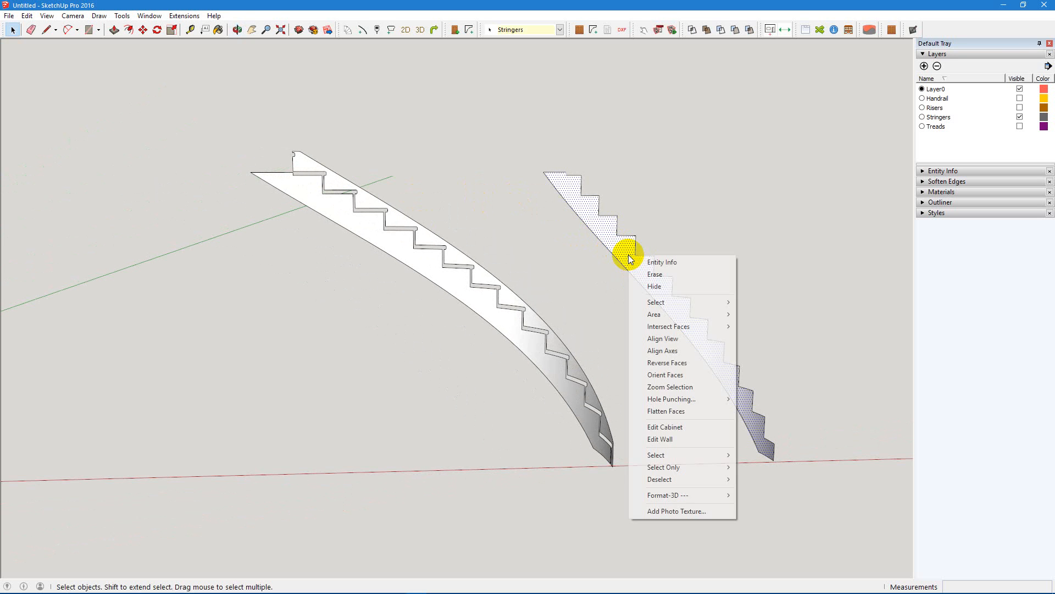
{"action": "left_click", "coordinate": [680, 413]}
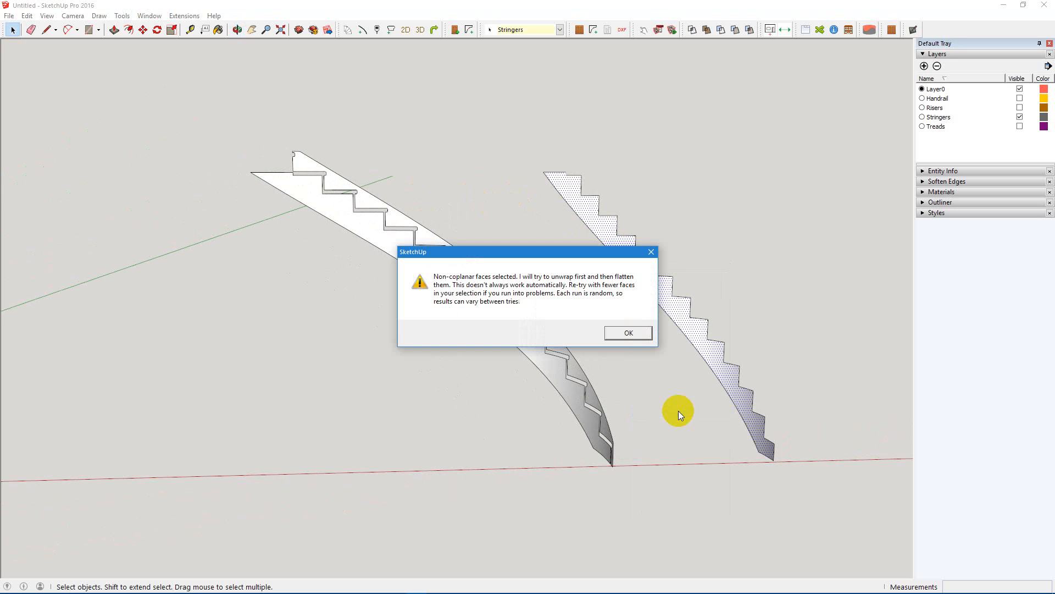
{"action": "left_click", "coordinate": [628, 333]}
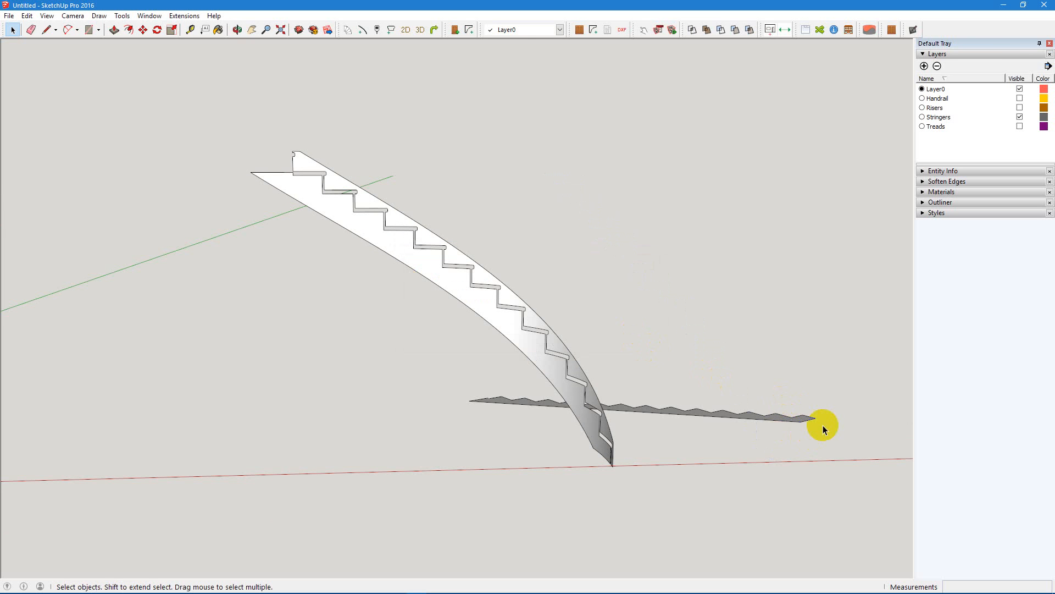
Flatten the outside stringer's curved face below the tread grooves with Flatten Faces
{"action": "left_click", "coordinate": [557, 373]}
{"action": "right_click", "coordinate": [557, 373]}
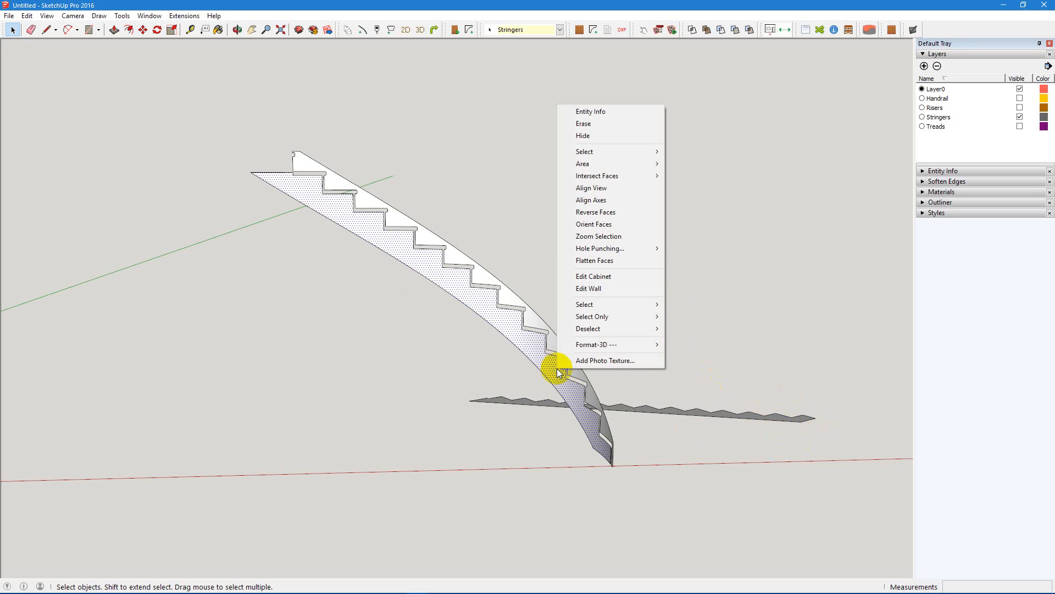
{"action": "left_click", "coordinate": [583, 262]}
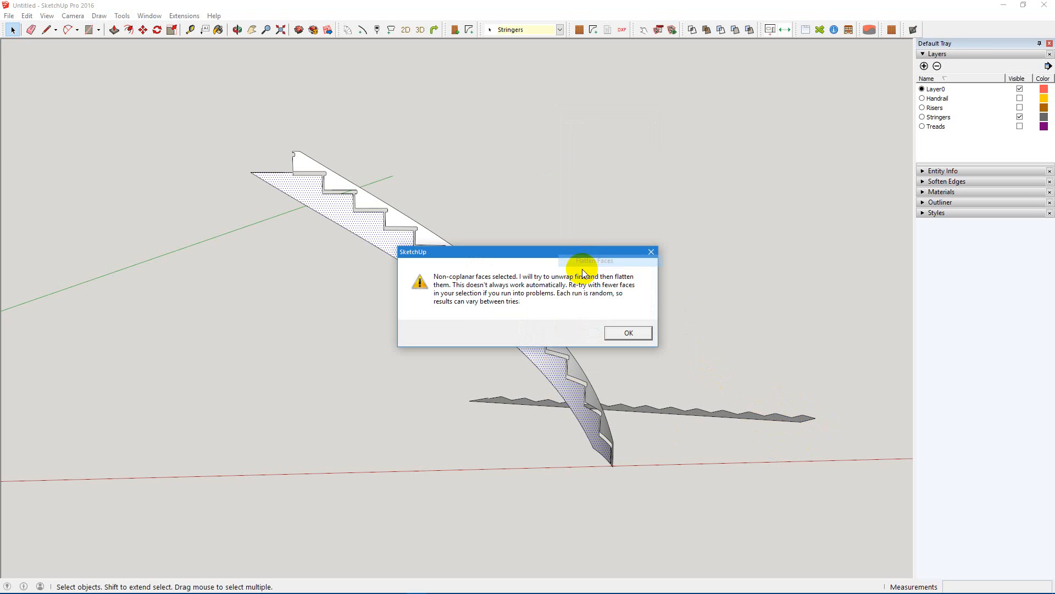
{"action": "left_click", "coordinate": [628, 332]}
Flatten the outside stringer's remaining curved face above the tread grooves with Flatten Faces
{"action": "right_click", "coordinate": [556, 343]}
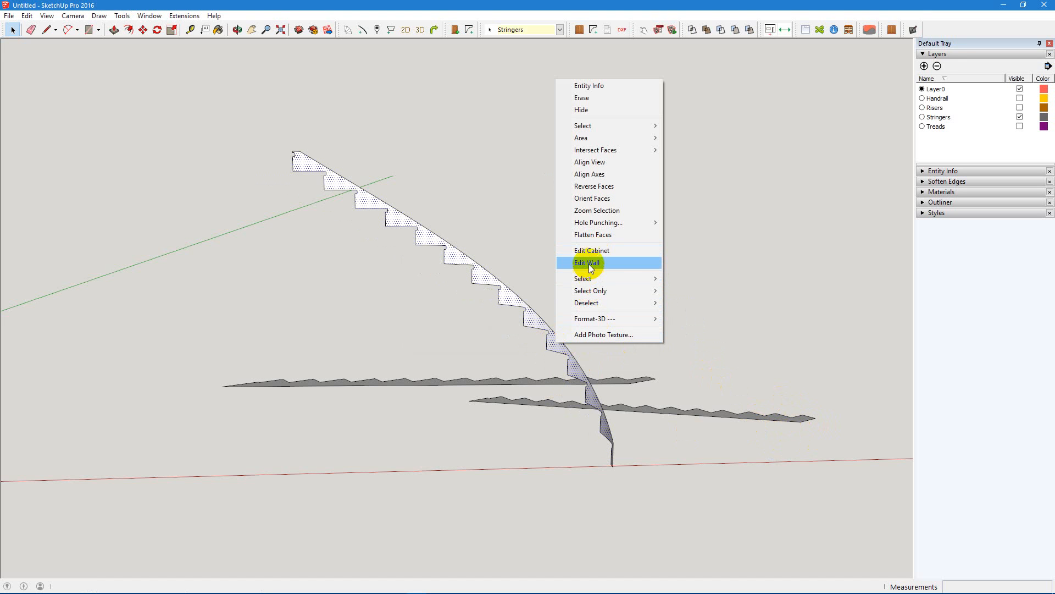
{"action": "left_click", "coordinate": [594, 234]}
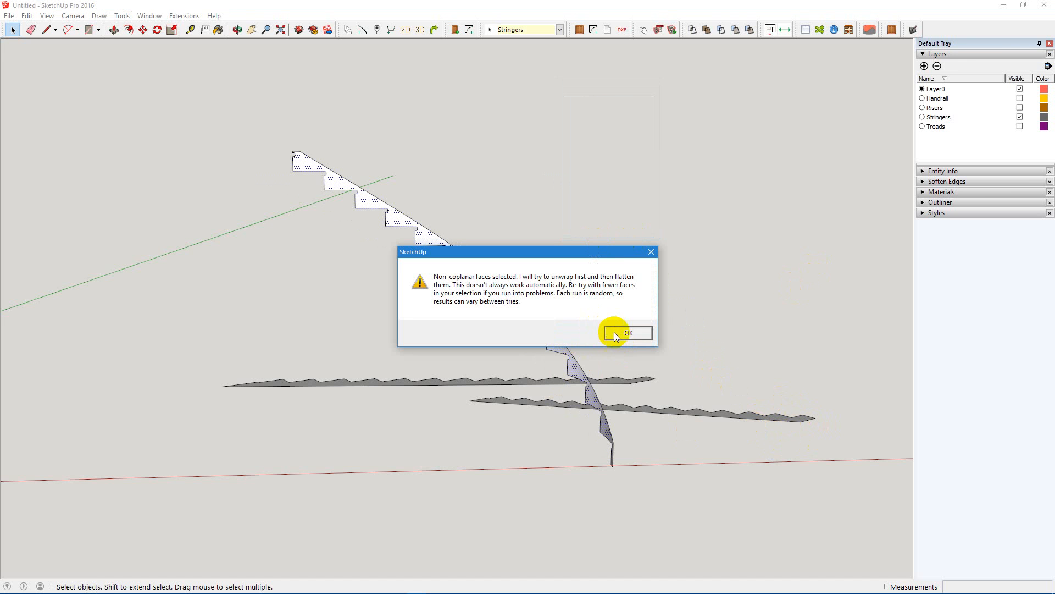
{"action": "left_click", "coordinate": [628, 332]}
Place a guide point on the red axis 6000 from the origin with the Tape Measure
{"action": "middle_click_drag", "start_coordinate": [671, 370], "coordinate": [642, 398]}
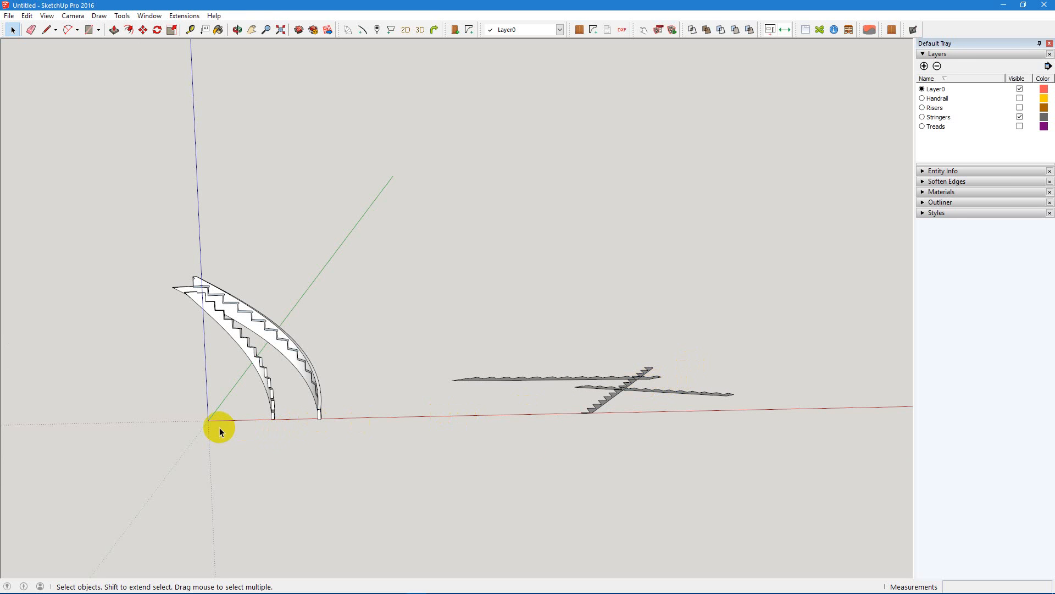
{"action": "key", "text": "t"}
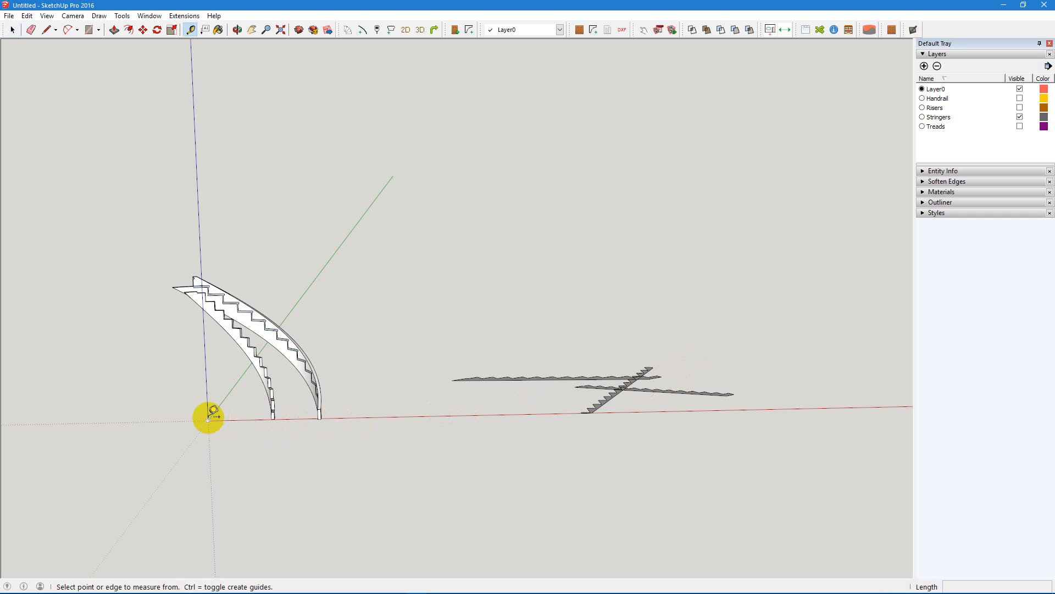
{"action": "left_click", "coordinate": [208, 421]}
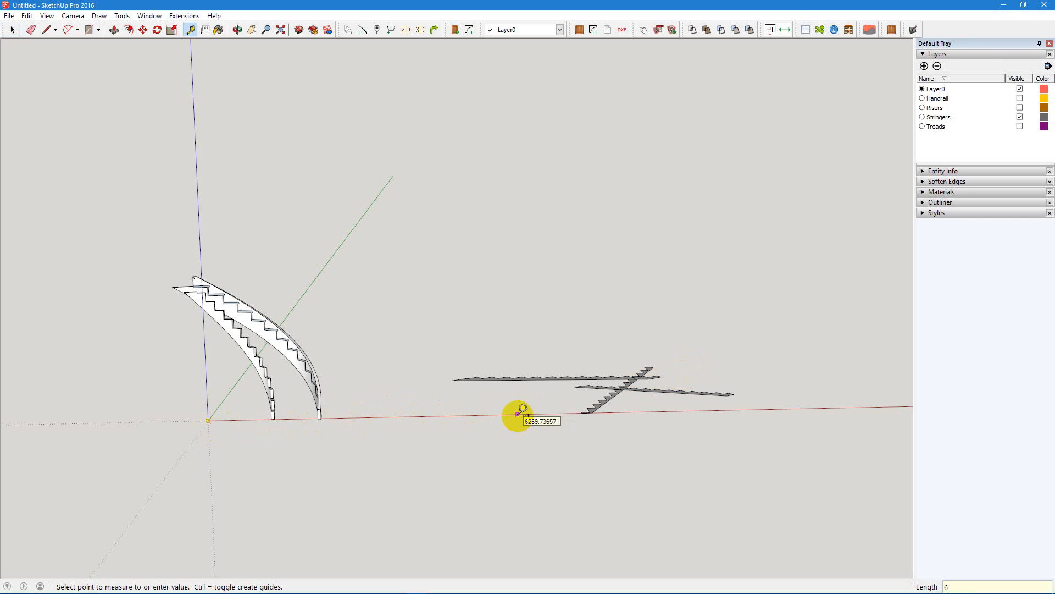
{"action": "key", "text": "Return"}
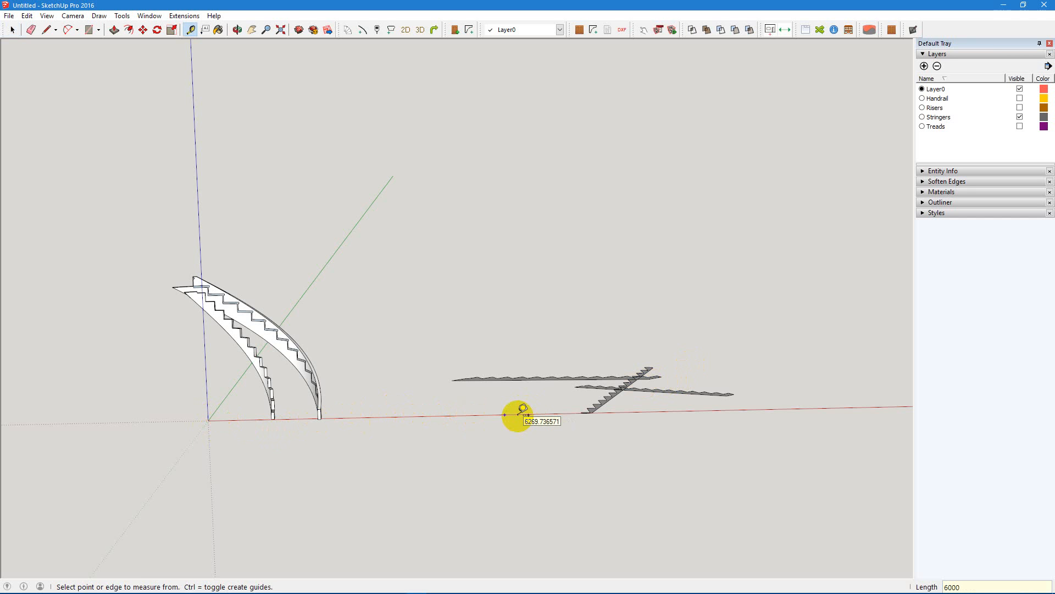
{"action": "key", "text": "space"}
Move the flattened lower face of the outside stringer by its bottom-step corner onto the guide point on the red axis
{"action": "scroll", "coordinate": [583, 385], "scroll_direction": "up", "scroll_amount": 5}
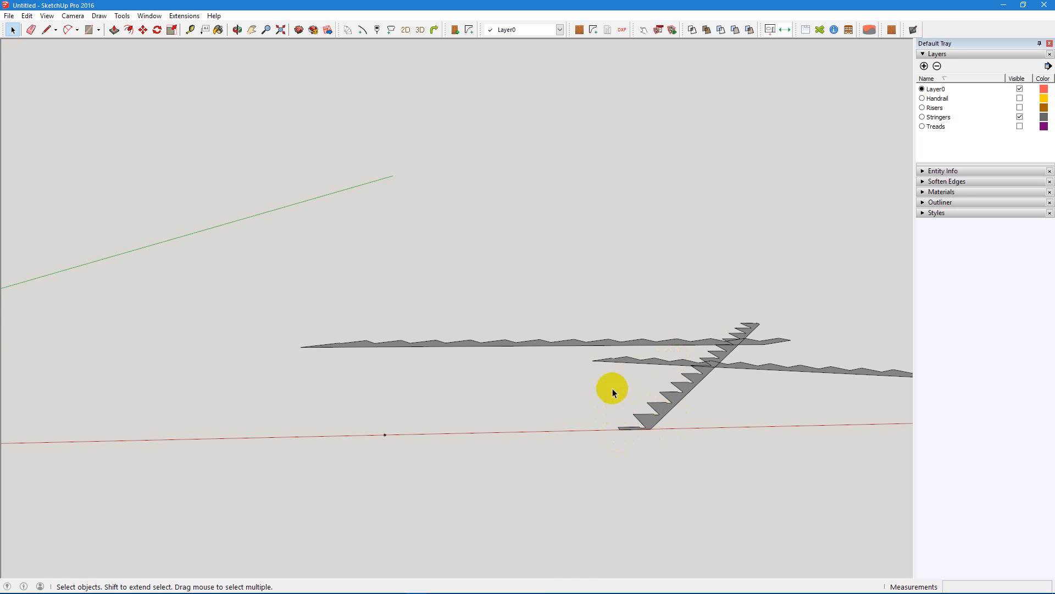
{"action": "middle_click_drag", "start_coordinate": [612, 388], "coordinate": [664, 434]}
{"action": "middle_click_drag", "start_coordinate": [702, 363], "coordinate": [664, 429]}
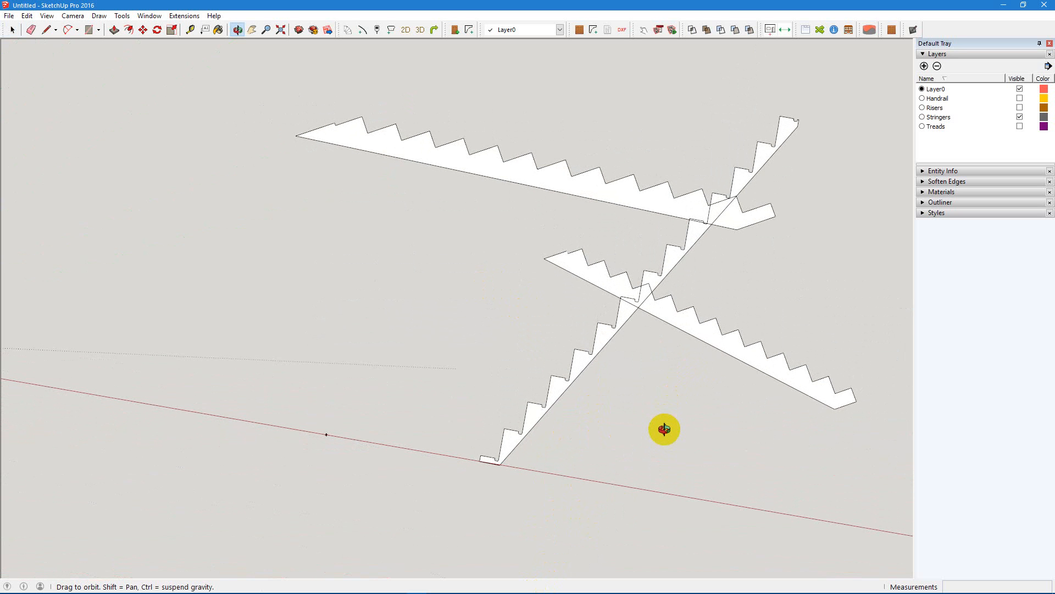
{"action": "key", "text": "space"}
{"action": "left_click", "coordinate": [763, 218]}
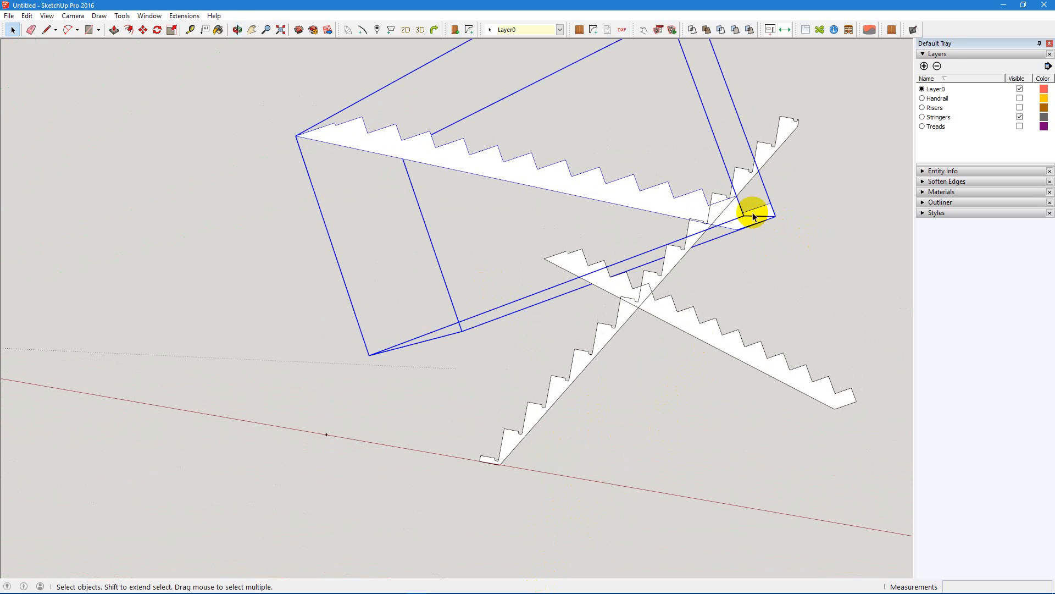
{"action": "key", "text": "m"}
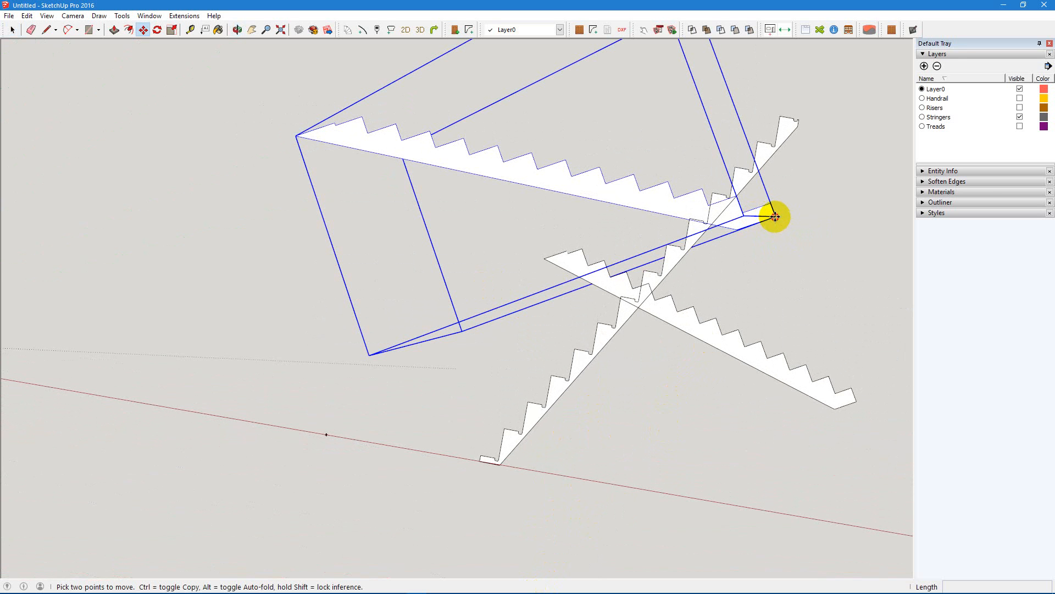
{"action": "left_click", "coordinate": [775, 218]}
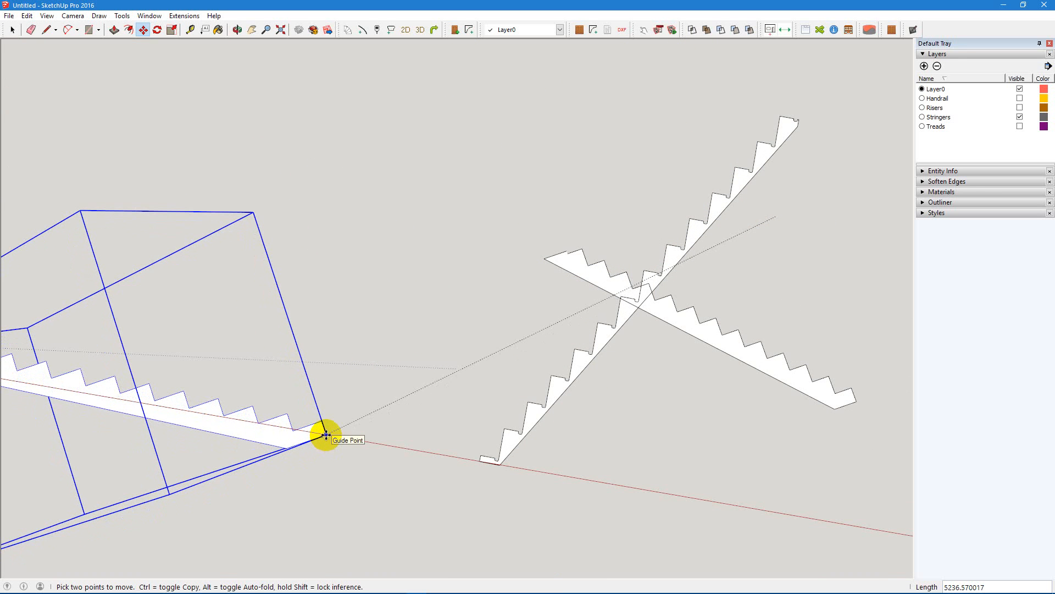
{"action": "left_click", "coordinate": [326, 435]}
Rotate the flattened lower outside stringer face about its corner at the guide point so its short bottom edge lies on the red axis
{"action": "scroll", "coordinate": [292, 495], "scroll_direction": "down", "scroll_amount": 3}
{"action": "scroll", "coordinate": [138, 451], "scroll_direction": "up", "scroll_amount": 3}
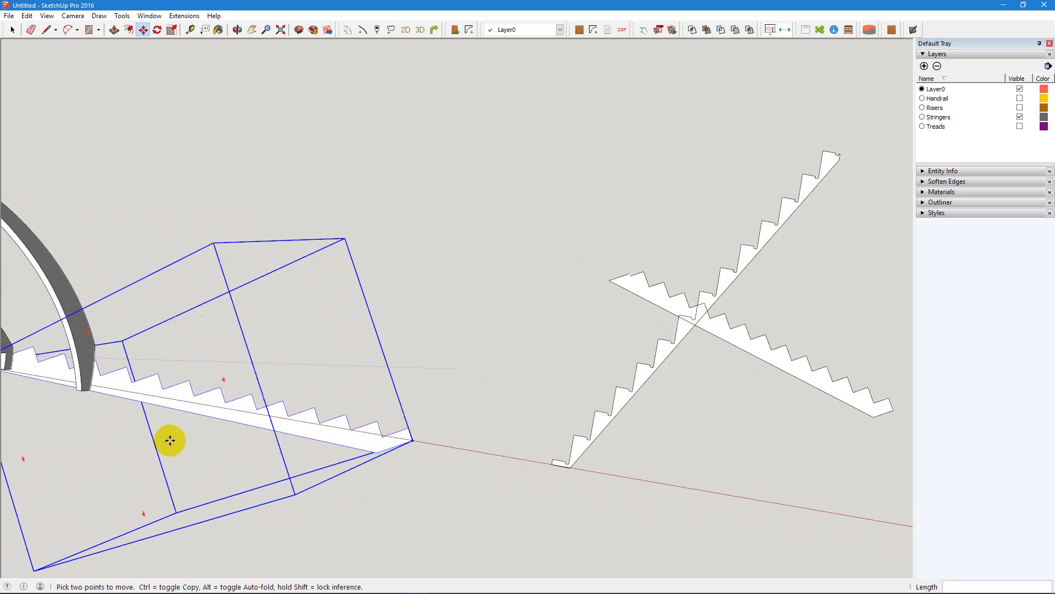
{"action": "scroll", "coordinate": [438, 467], "scroll_direction": "up", "scroll_amount": 6}
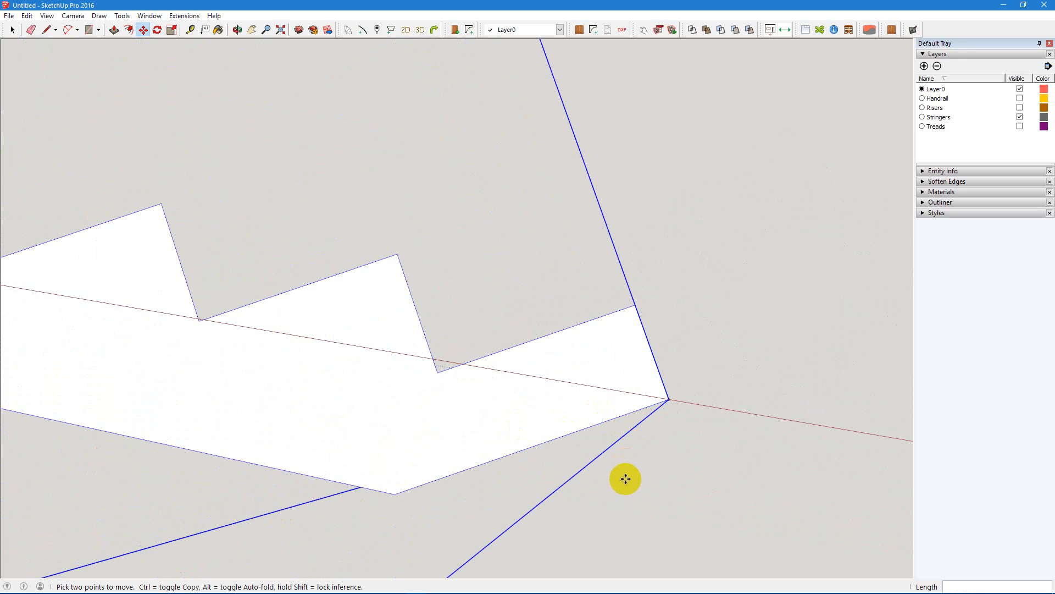
{"action": "key", "text": "q"}
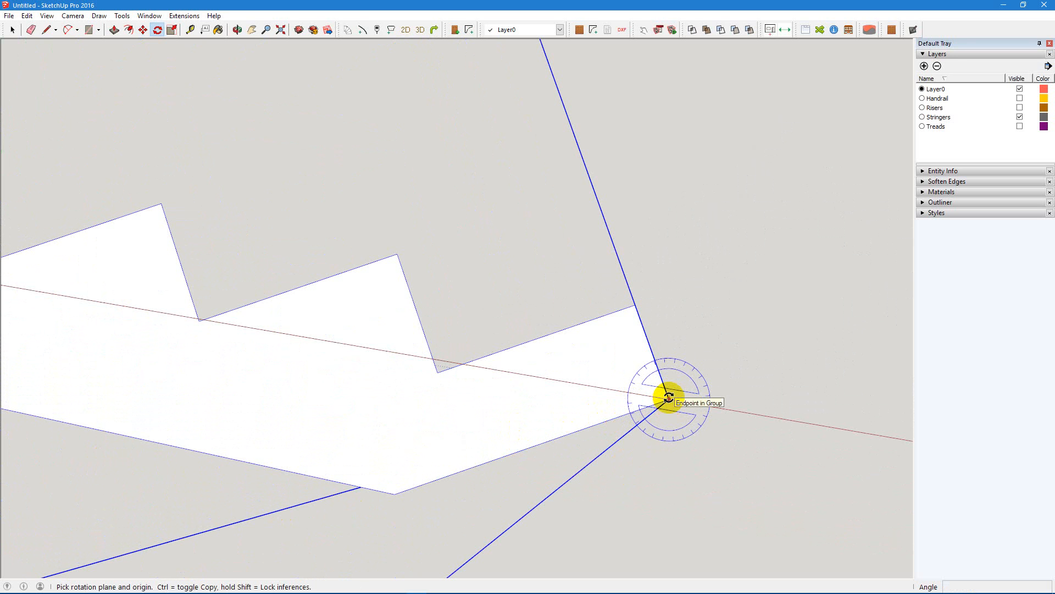
{"action": "left_click", "coordinate": [669, 397]}
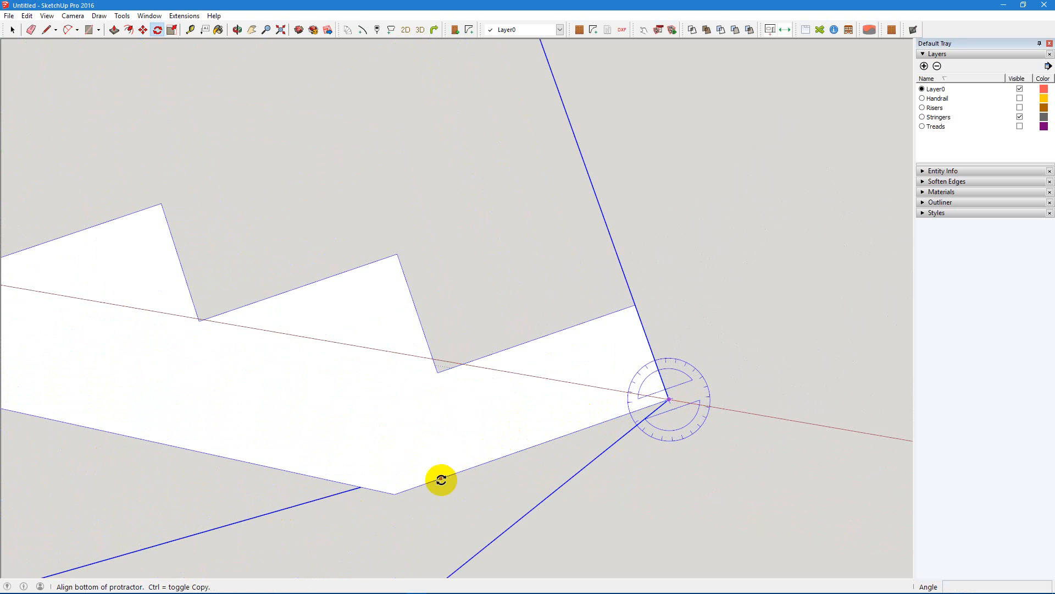
{"action": "left_click", "coordinate": [396, 491]}
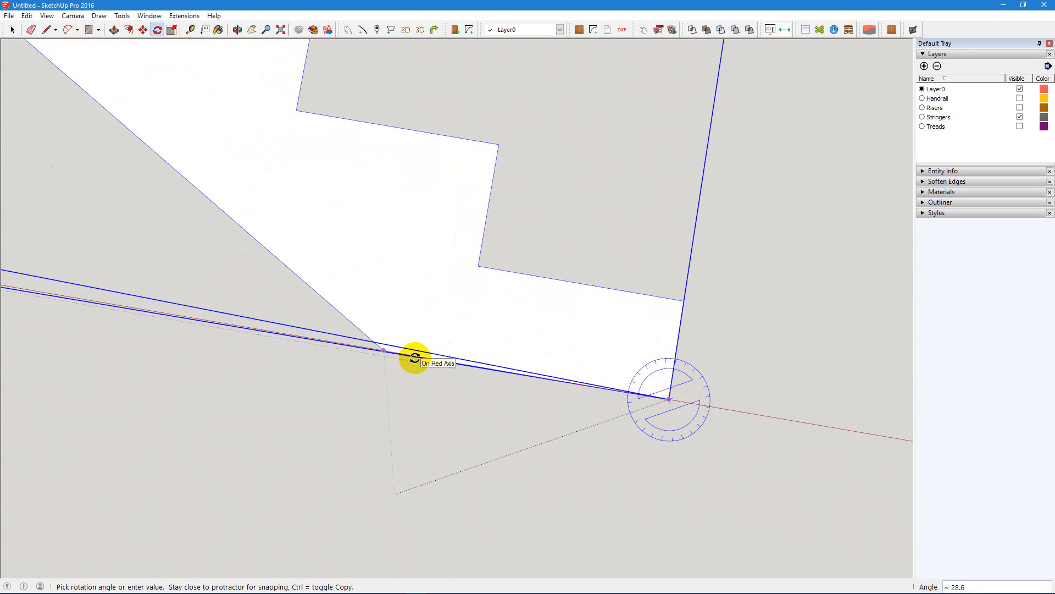
{"action": "scroll", "coordinate": [415, 354], "scroll_direction": "up", "scroll_amount": 5}
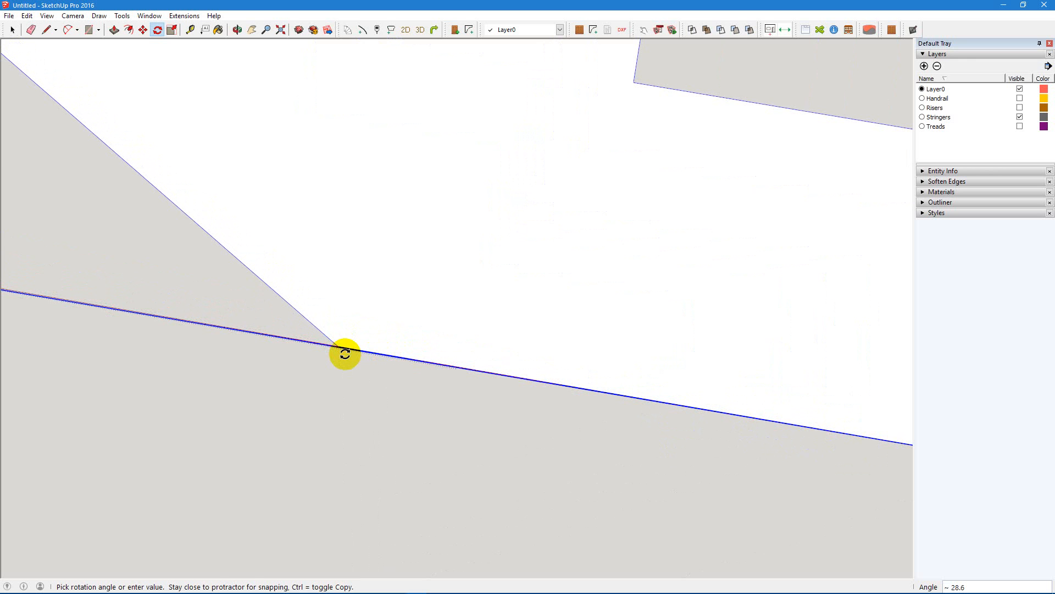
{"action": "left_click", "coordinate": [345, 353]}
{"action": "scroll", "coordinate": [638, 385], "scroll_direction": "down", "scroll_amount": 4}
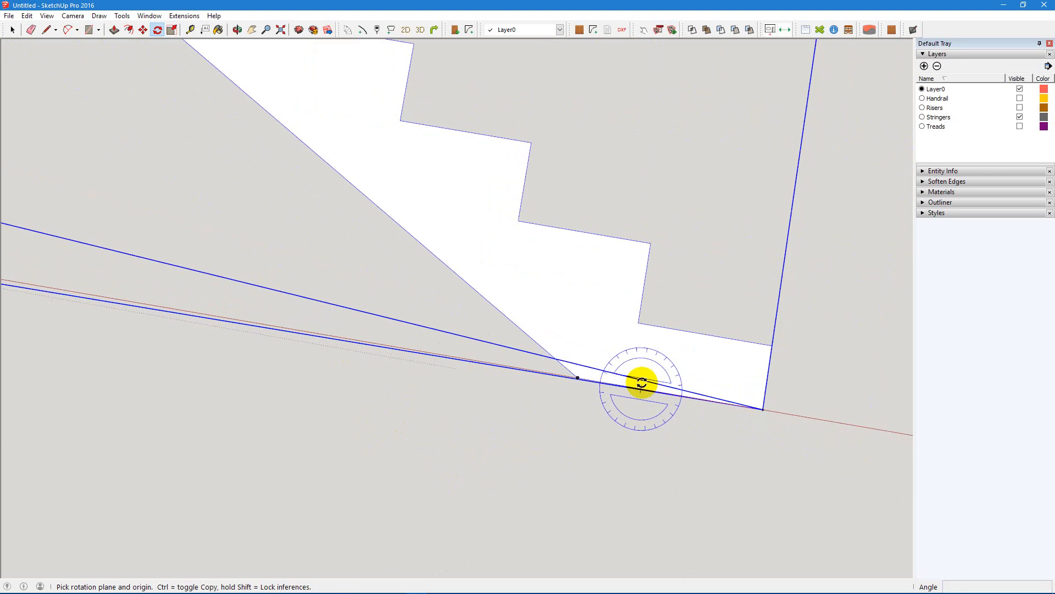
{"action": "scroll", "coordinate": [714, 451], "scroll_direction": "down", "scroll_amount": 8}
{"action": "key", "text": "space"}
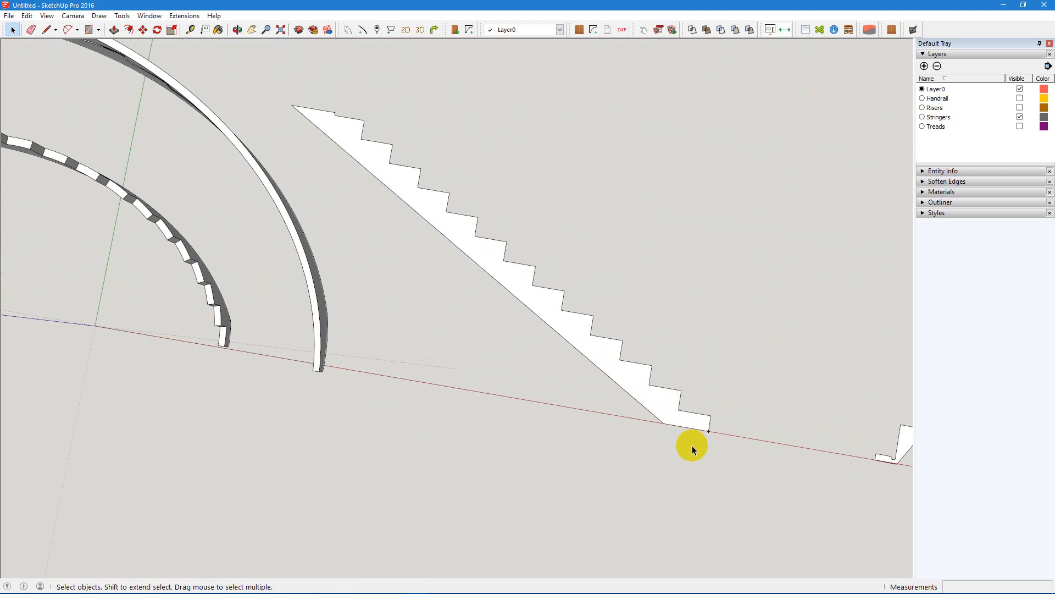
Move the flattened upper face of the outside stringer by its bottom-riser corner onto the guide point at the lower face's corner
{"action": "scroll", "coordinate": [692, 471], "scroll_direction": "down", "scroll_amount": 2}
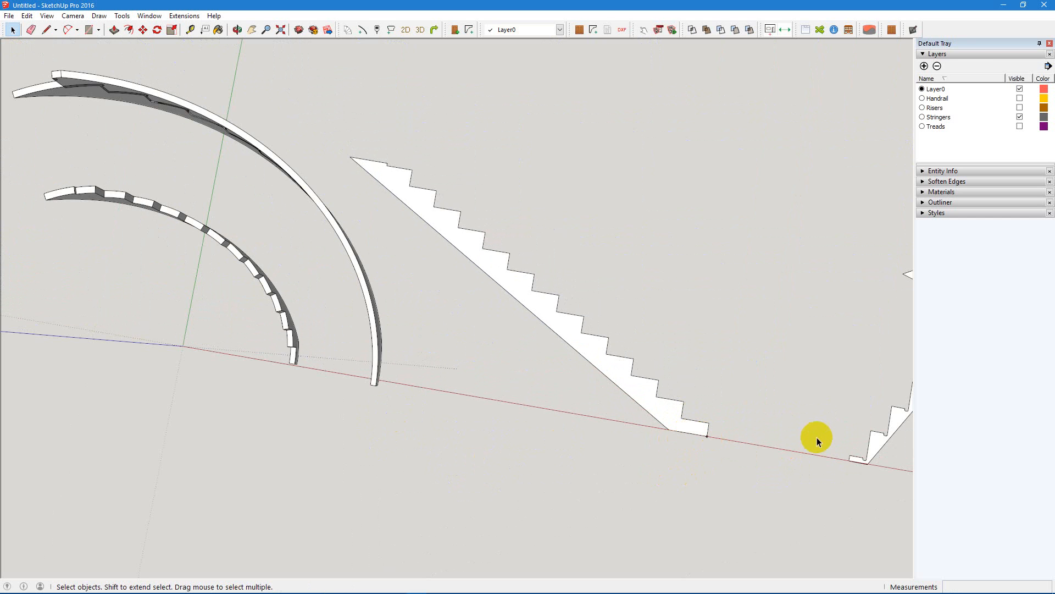
{"action": "scroll", "coordinate": [805, 431], "scroll_direction": "down", "scroll_amount": 1}
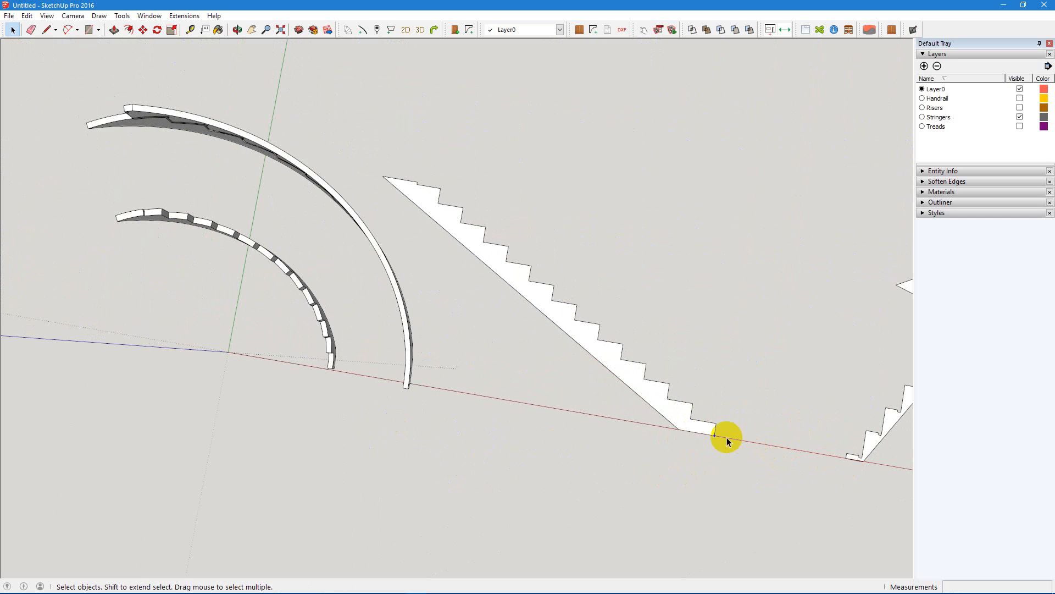
{"action": "scroll", "coordinate": [846, 460], "scroll_direction": "up", "scroll_amount": 2}
{"action": "left_click", "coordinate": [854, 460]}
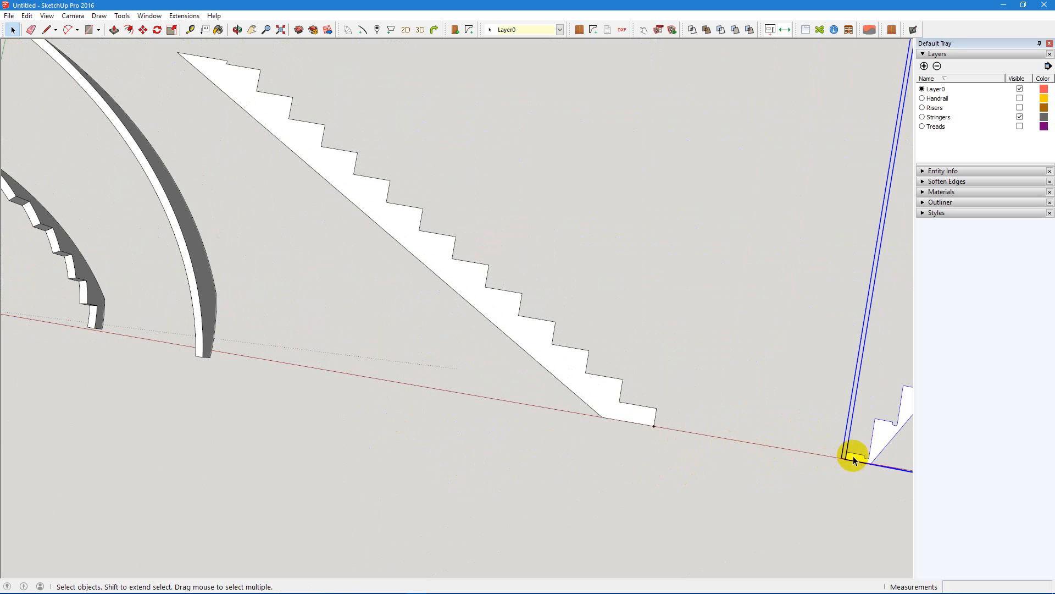
{"action": "key", "text": "m"}
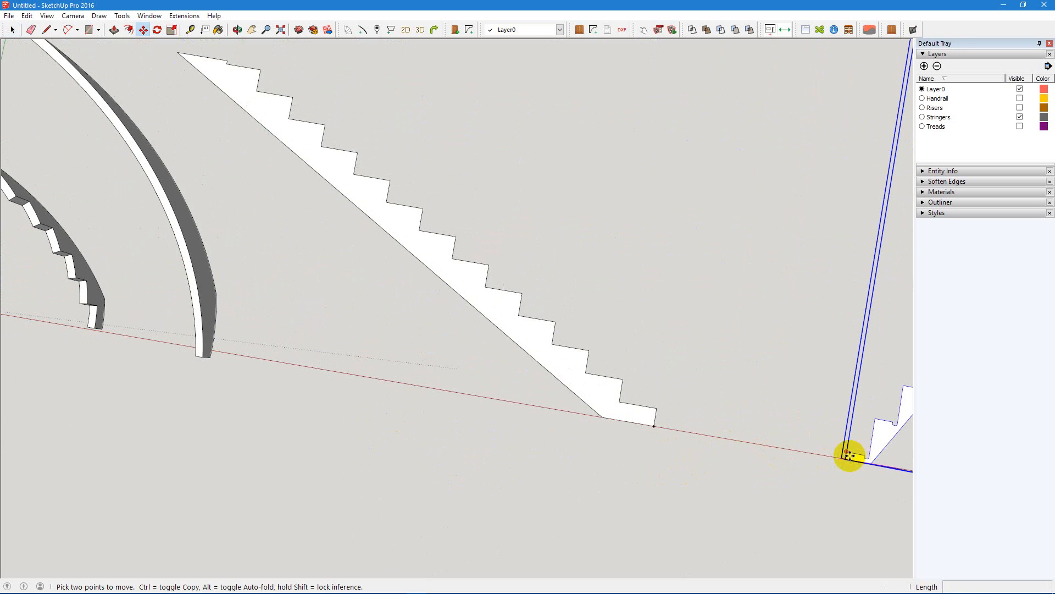
{"action": "left_click", "coordinate": [847, 451]}
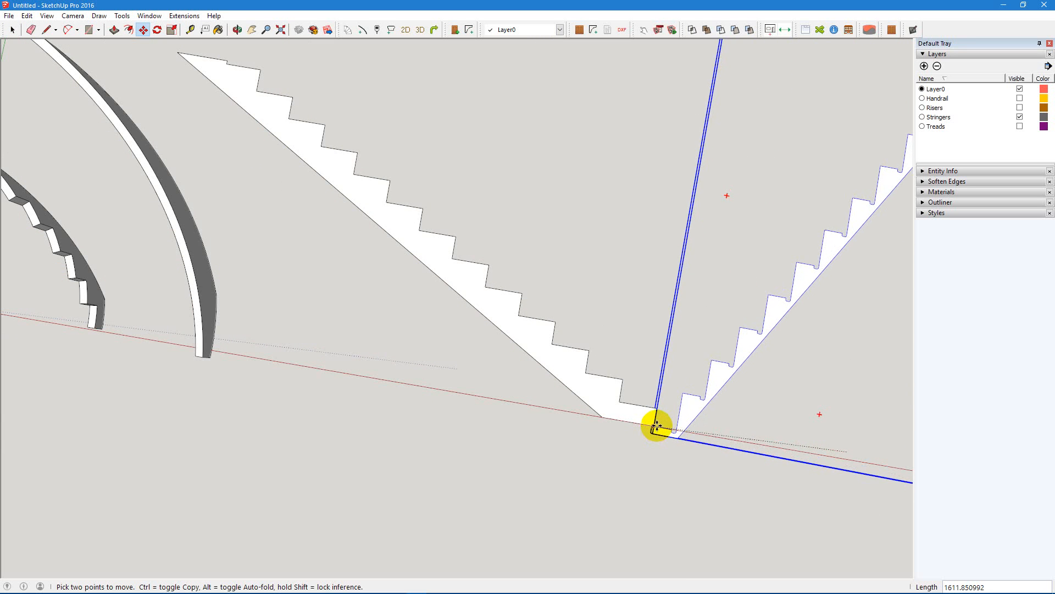
Rotate the upper stringer face about its corner at the guide point so its first riser edge aligns with the lower face's bottom riser
{"action": "scroll", "coordinate": [657, 428], "scroll_direction": "up", "scroll_amount": 5}
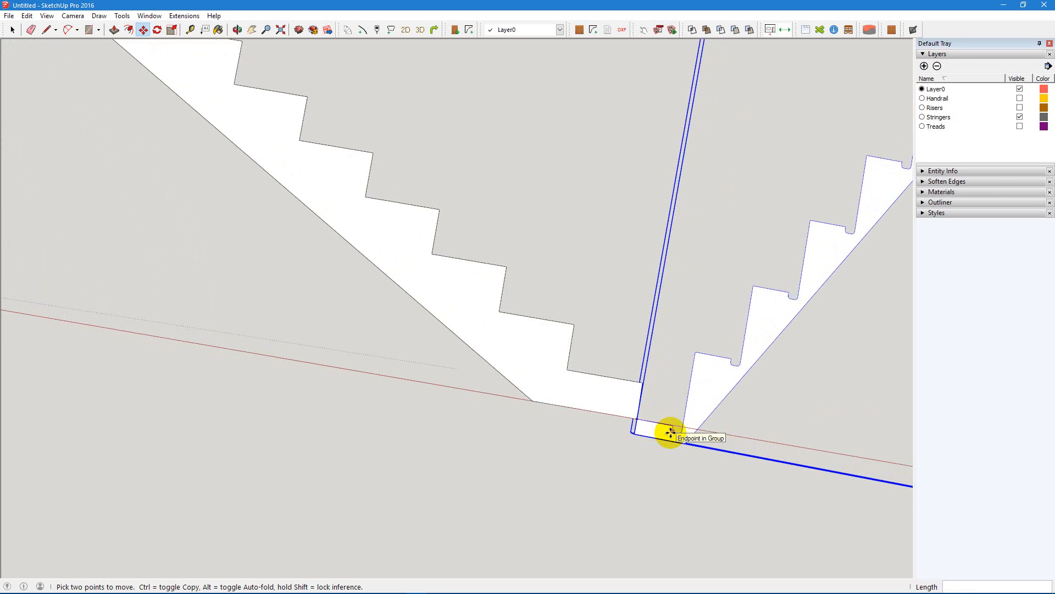
{"action": "scroll", "coordinate": [671, 432], "scroll_direction": "up", "scroll_amount": 3}
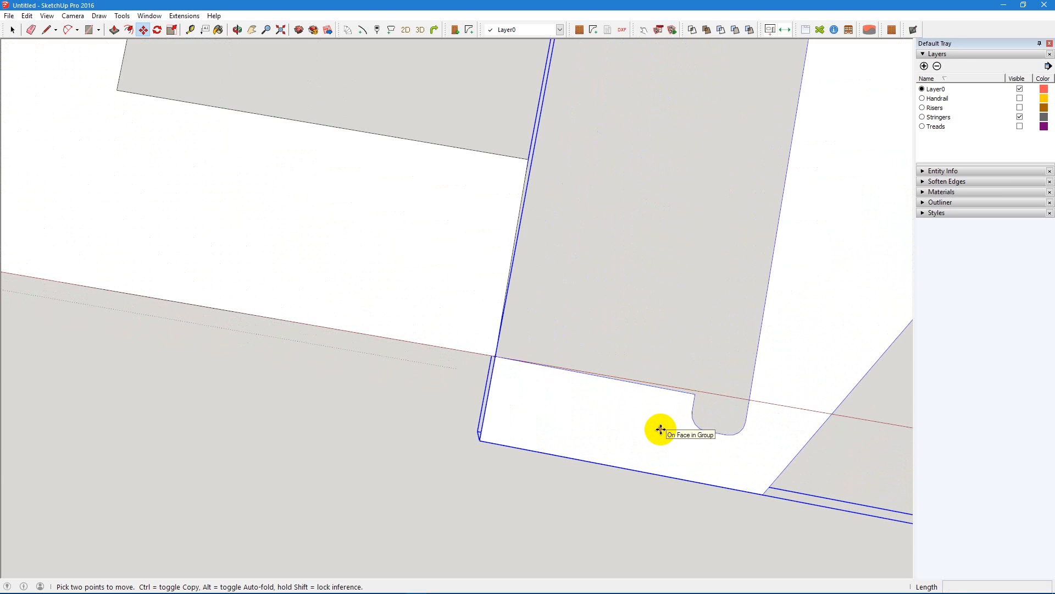
{"action": "scroll", "coordinate": [660, 427], "scroll_direction": "up", "scroll_amount": 1}
{"action": "key", "text": "q"}
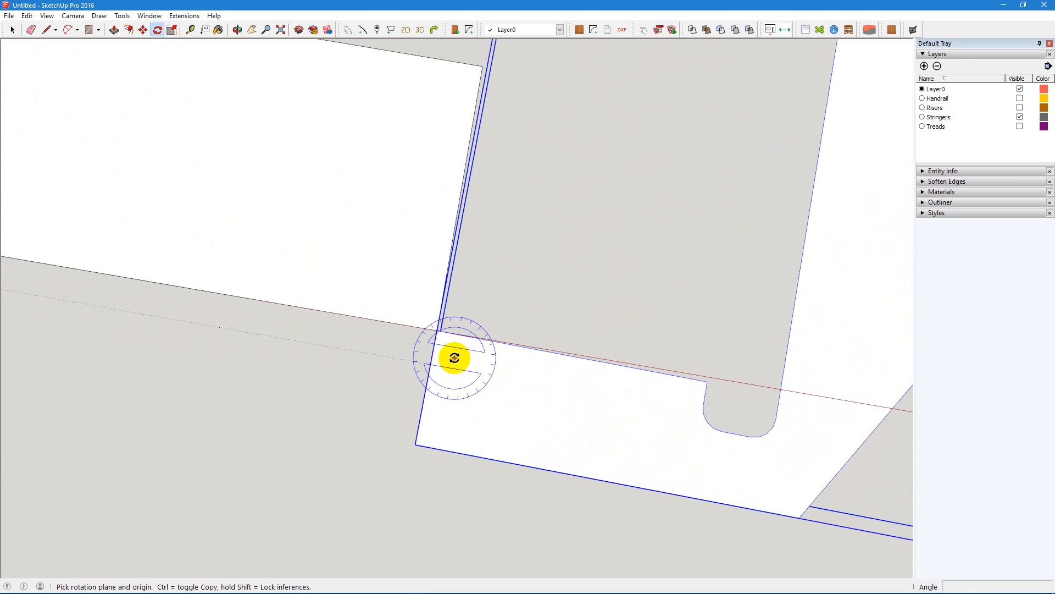
{"action": "left_click", "coordinate": [437, 330]}
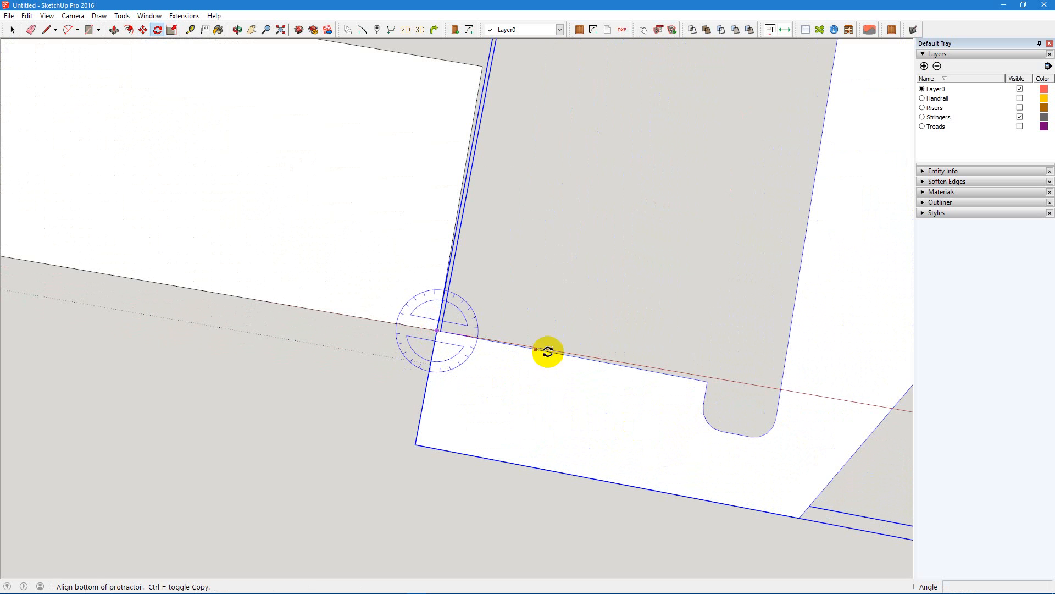
{"action": "left_click", "coordinate": [706, 387]}
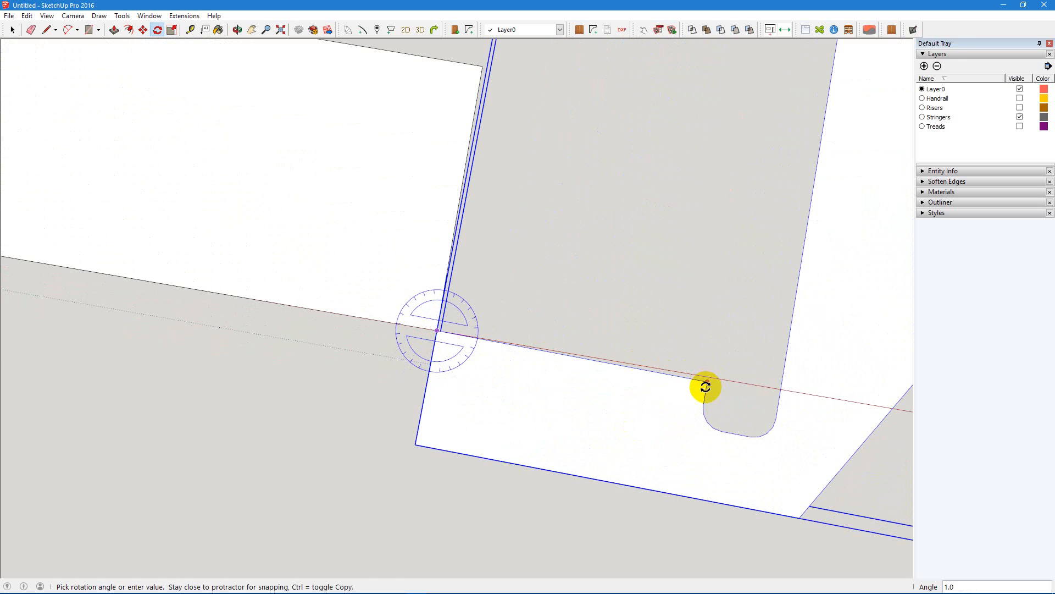
{"action": "left_click", "coordinate": [482, 67]}
{"action": "key", "text": "space"}
{"action": "left_click", "coordinate": [612, 343]}
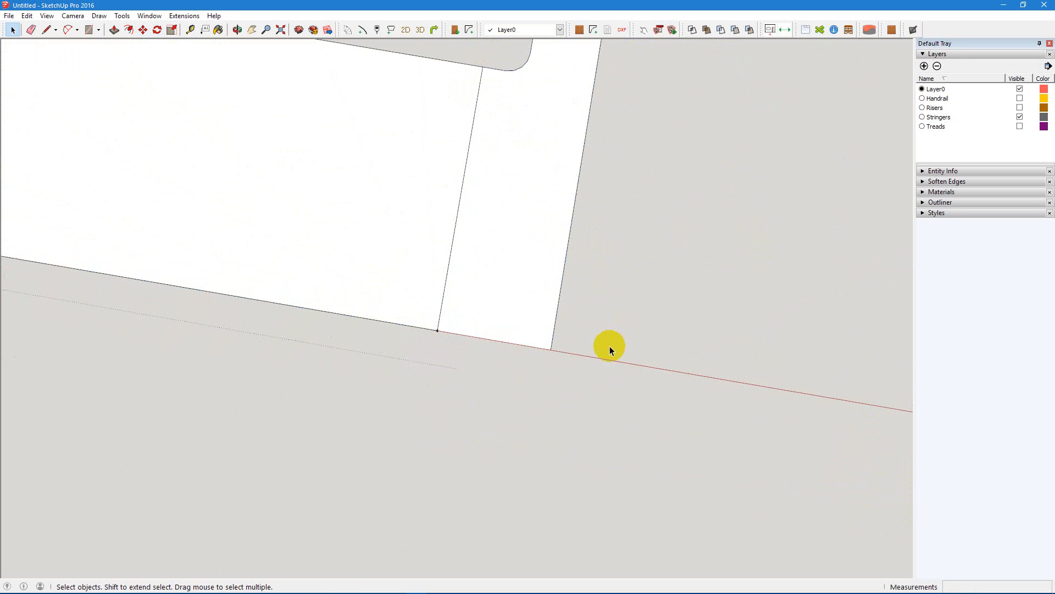
Draw a helper line about 301 long, parallel to the green axis, from the lower face's top tread-notch corner
{"action": "scroll", "coordinate": [589, 355], "scroll_direction": "down", "scroll_amount": 6}
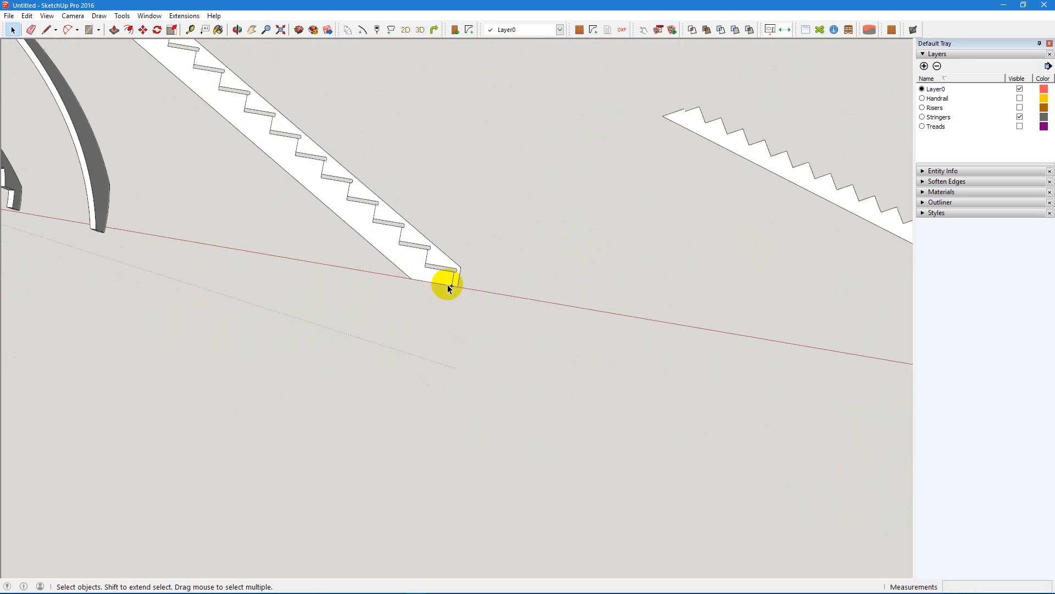
{"action": "scroll", "coordinate": [448, 288], "scroll_direction": "down", "scroll_amount": 2}
{"action": "middle_click_drag", "start_coordinate": [255, 184], "coordinate": [565, 431]}
{"action": "scroll", "coordinate": [484, 292], "scroll_direction": "up", "scroll_amount": 10}
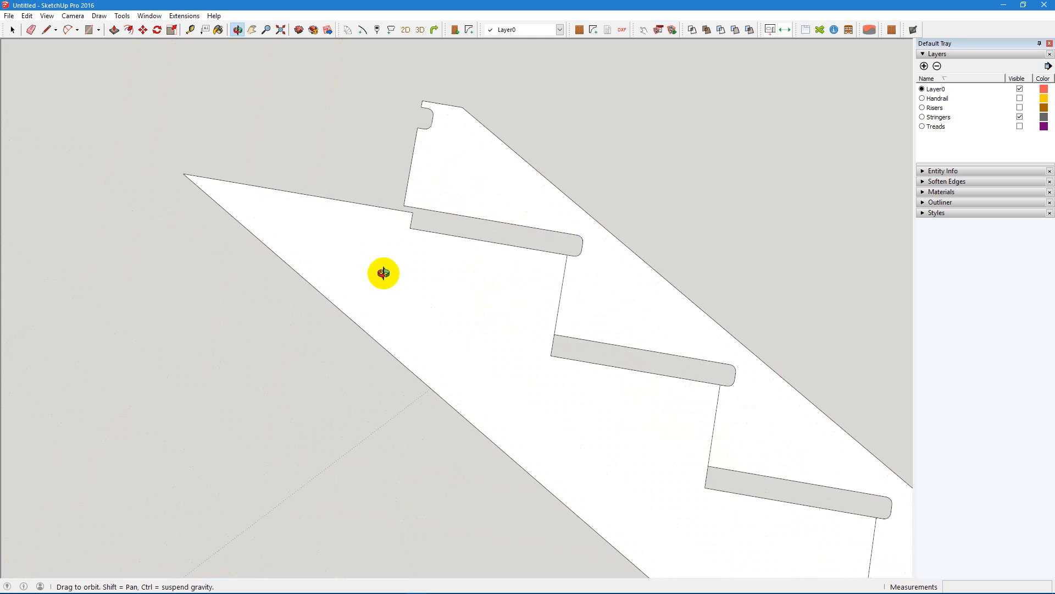
{"action": "middle_click_drag", "start_coordinate": [383, 273], "coordinate": [511, 291]}
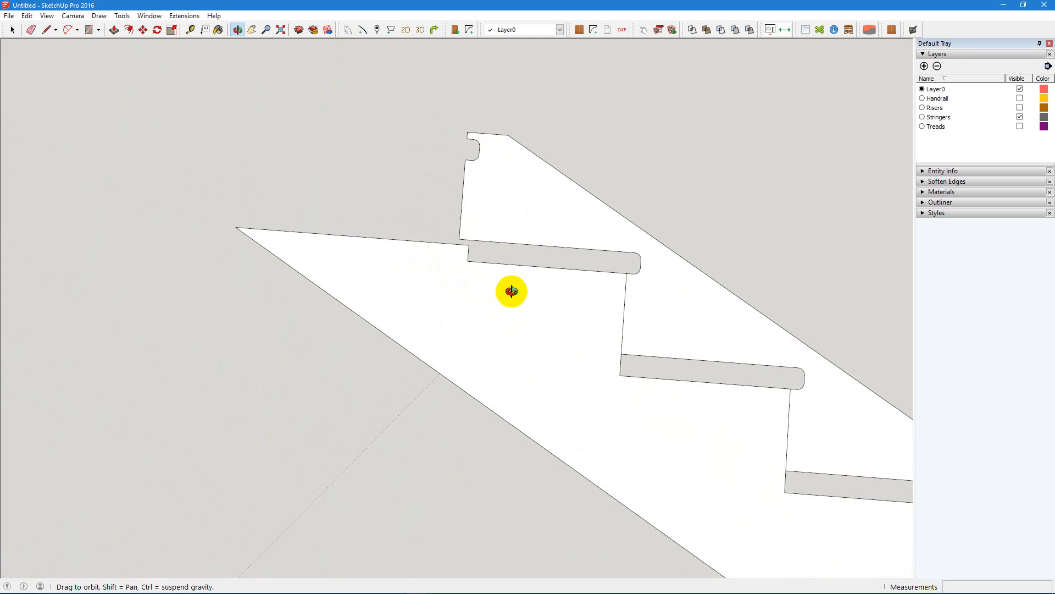
{"action": "key", "text": "l"}
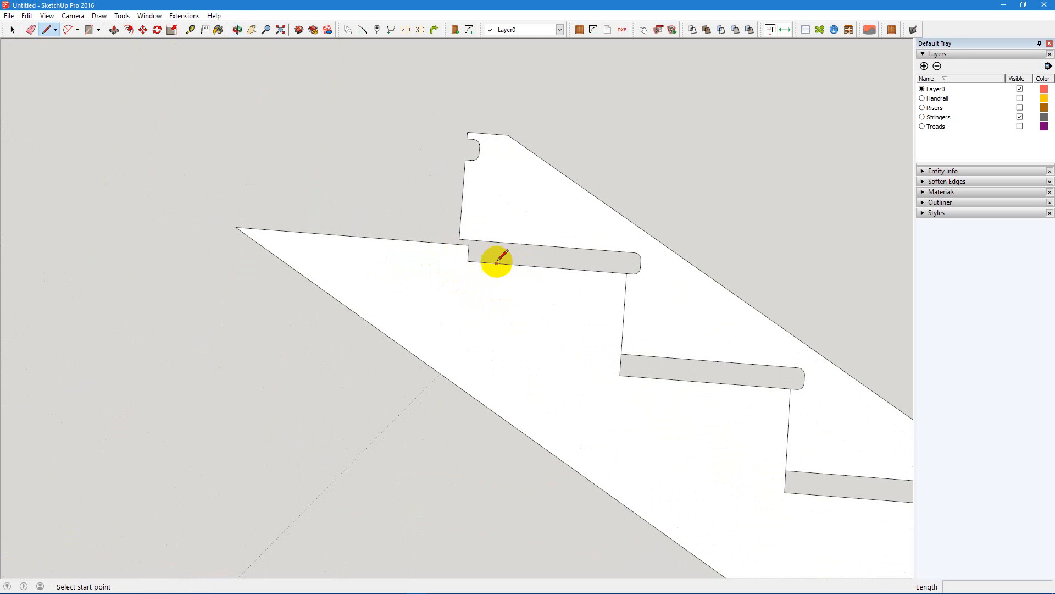
{"action": "left_click", "coordinate": [469, 245]}
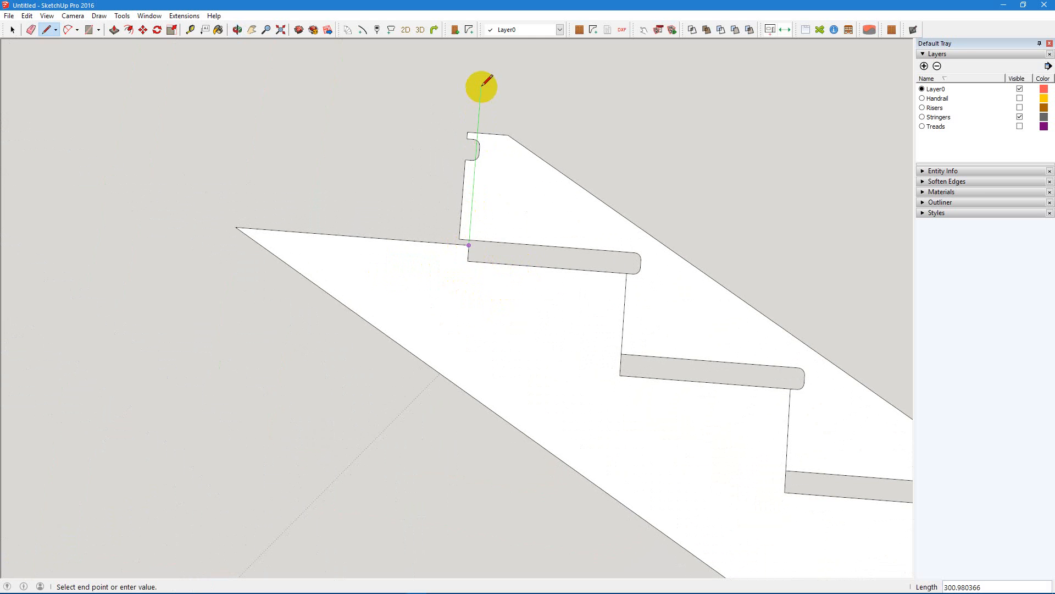
{"action": "left_click", "coordinate": [481, 87]}
{"action": "key", "text": "space"}
Move the upper stringer face along the red axis by its top riser corner onto the helper line
{"action": "left_click", "coordinate": [494, 220]}
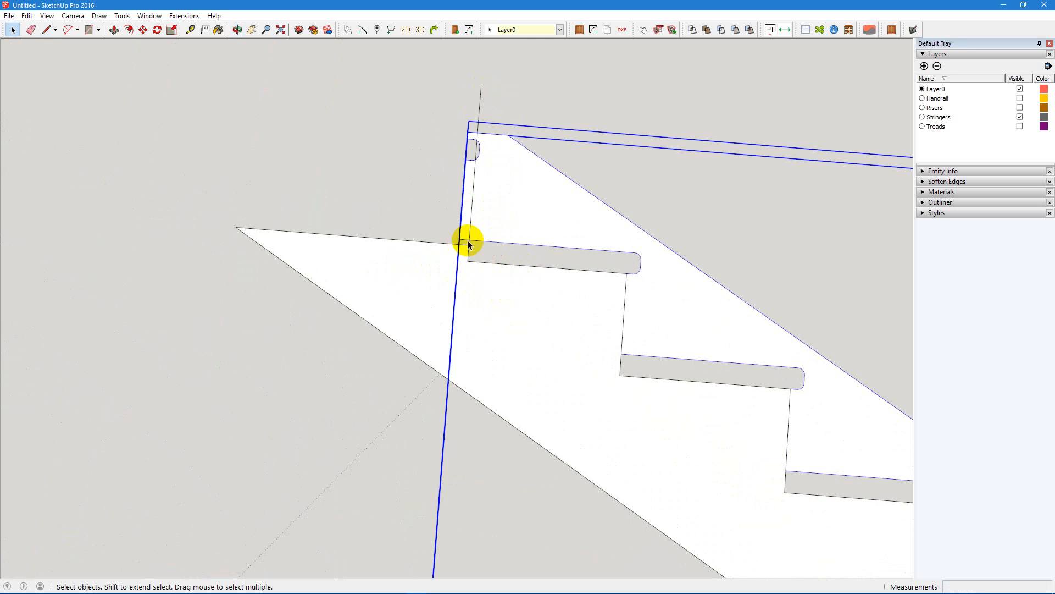
{"action": "scroll", "coordinate": [461, 245], "scroll_direction": "up", "scroll_amount": 5}
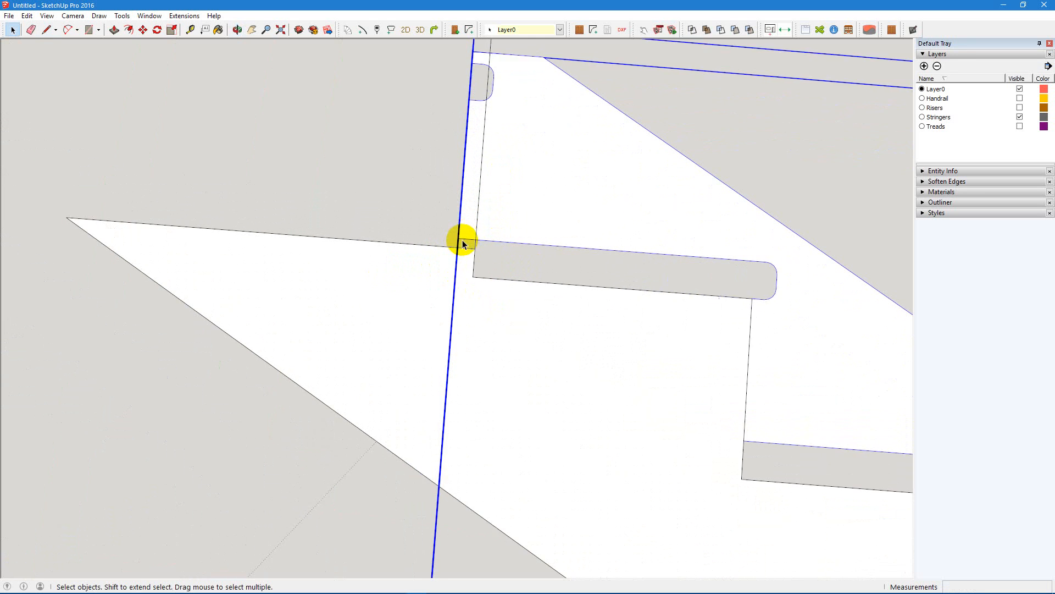
{"action": "key", "text": "m"}
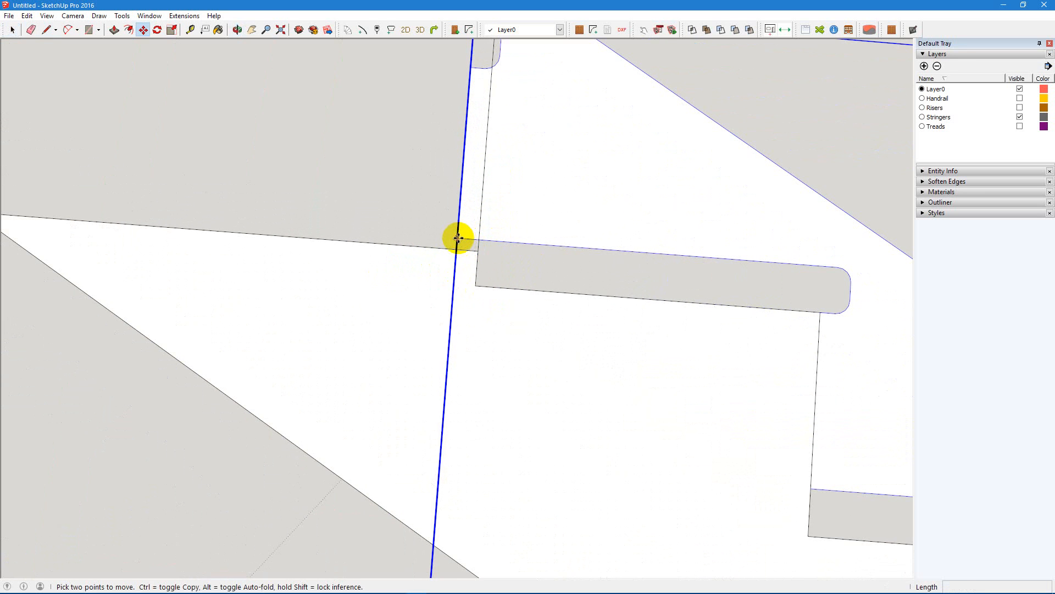
{"action": "left_click", "coordinate": [457, 236]}
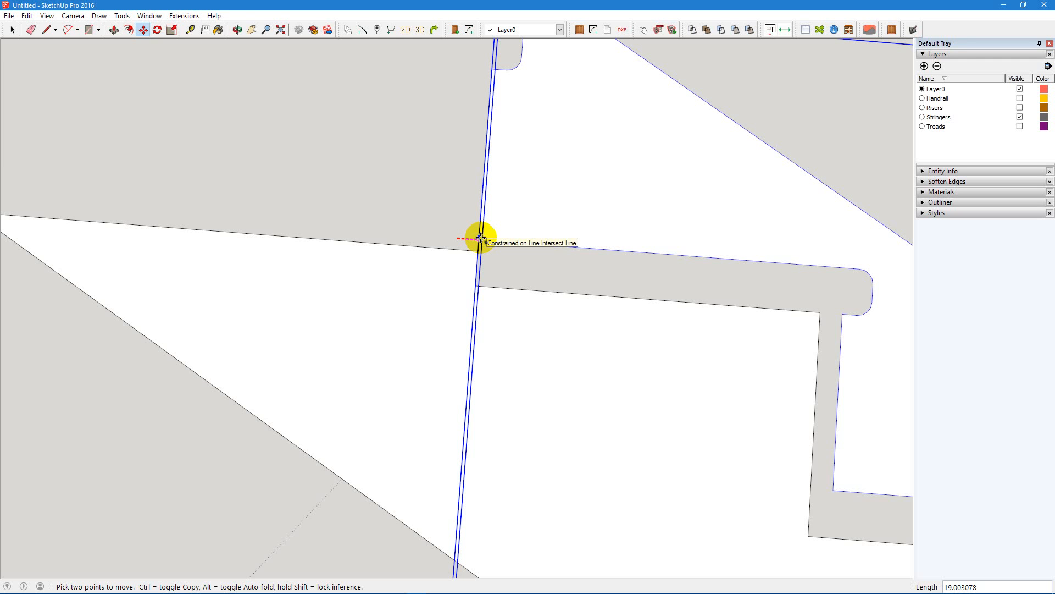
{"action": "left_click", "coordinate": [481, 238]}
{"action": "key", "text": "space"}
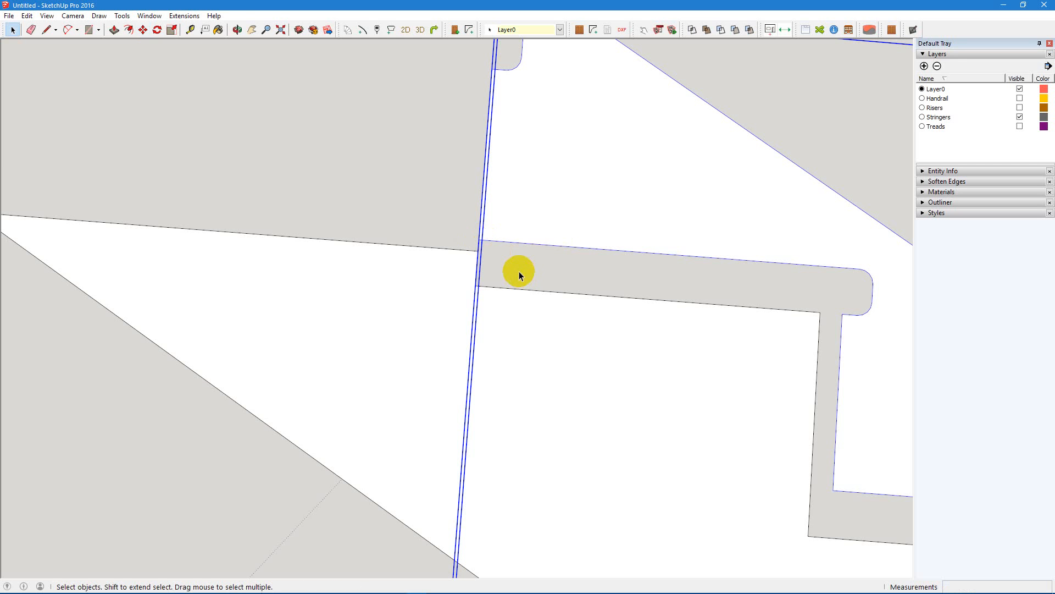
Delete the helper line at the top of the stringer and the guide point at its bottom corner
{"action": "key", "text": "ctrl+t"}
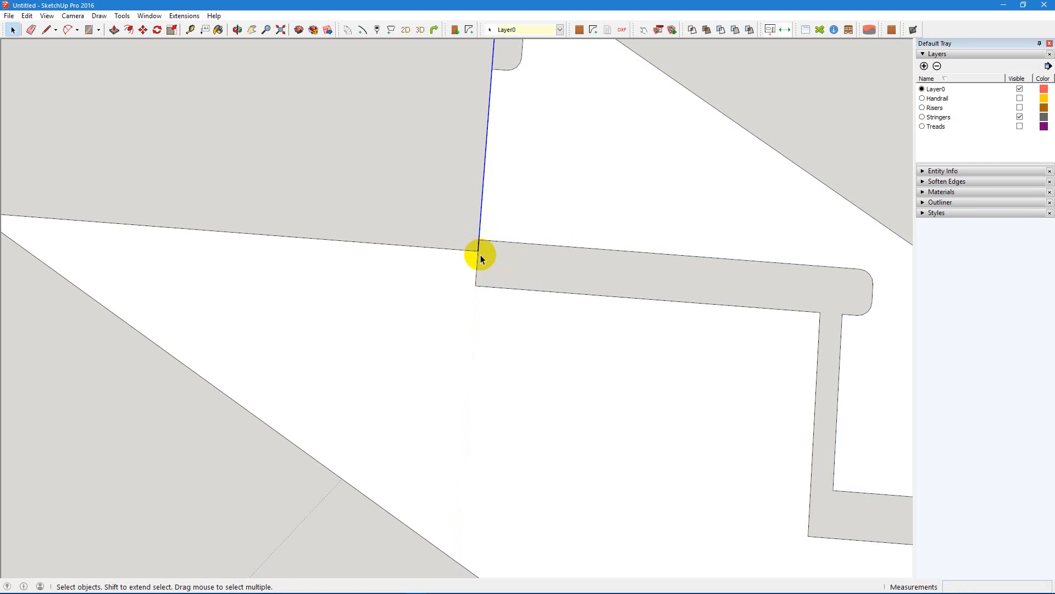
{"action": "scroll", "coordinate": [482, 247], "scroll_direction": "down", "scroll_amount": 5}
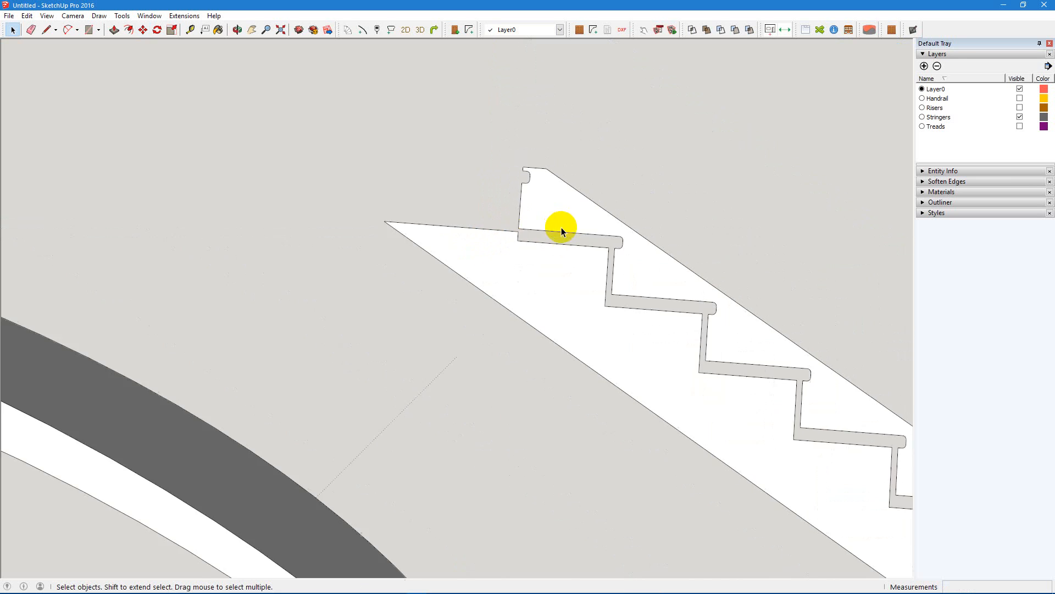
{"action": "scroll", "coordinate": [562, 231], "scroll_direction": "down", "scroll_amount": 6}
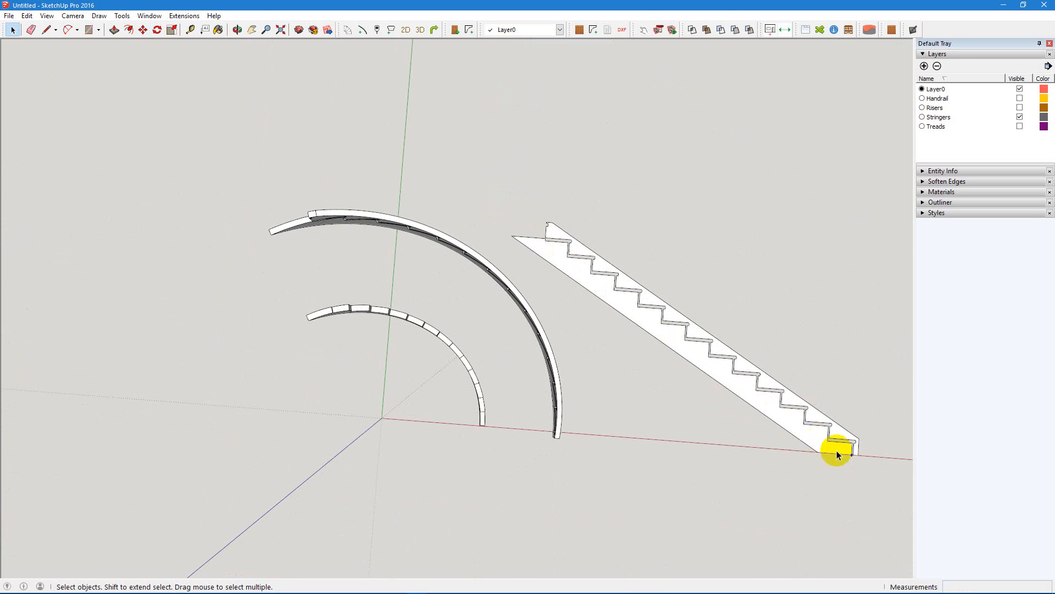
{"action": "scroll", "coordinate": [852, 455], "scroll_direction": "up", "scroll_amount": 6}
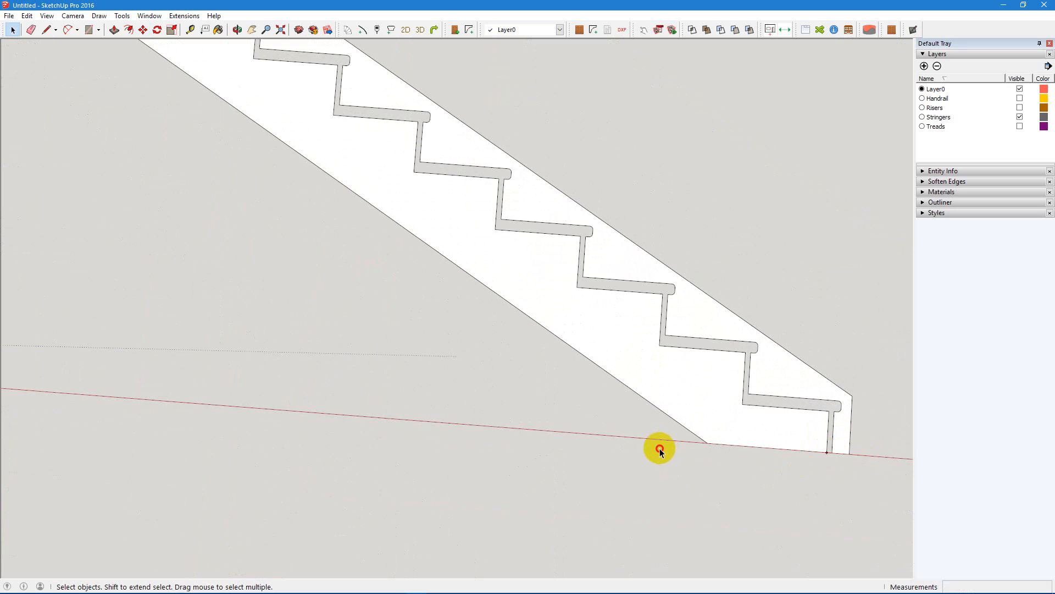
{"action": "left_click_drag", "start_coordinate": [659, 448], "coordinate": [629, 436]}
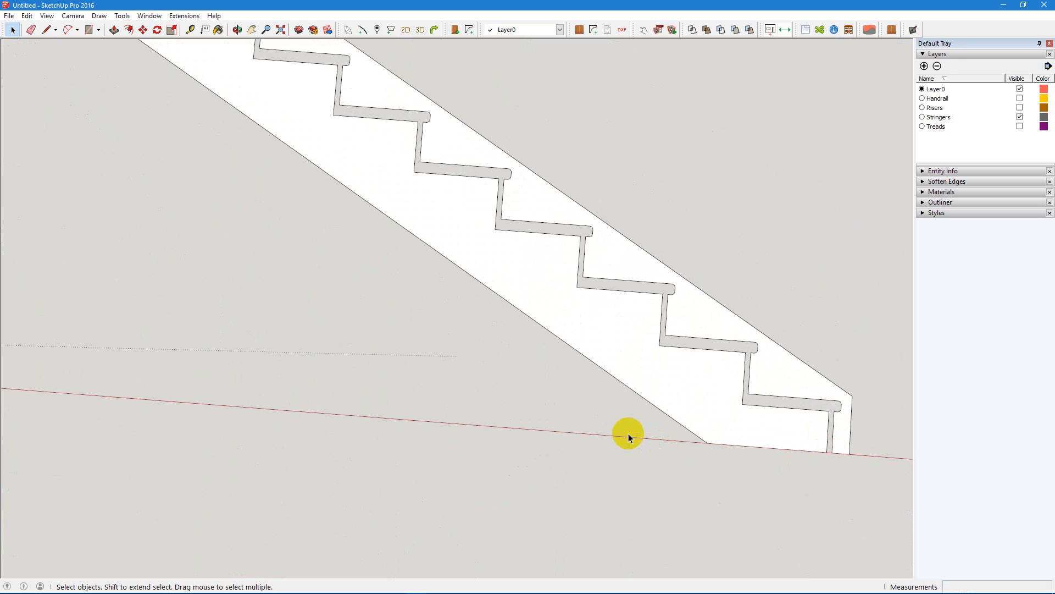
Explode the two flattened outside stringer pieces and make one group from their combined geometry
{"action": "scroll", "coordinate": [626, 423], "scroll_direction": "down", "scroll_amount": 5}
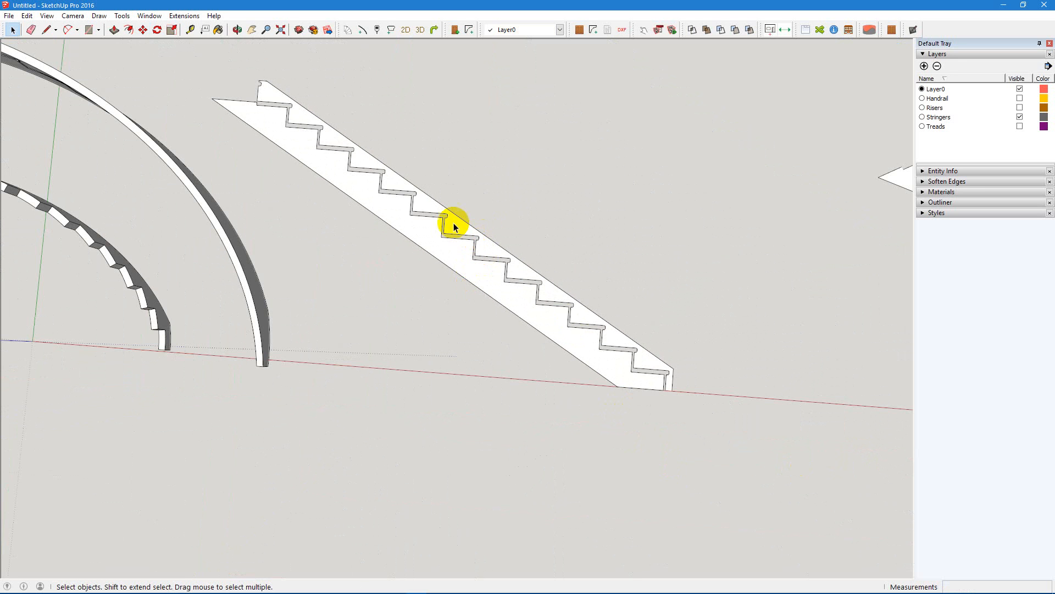
{"action": "left_click", "coordinate": [455, 226]}
{"action": "left_click", "coordinate": [454, 256], "text": "shift"}
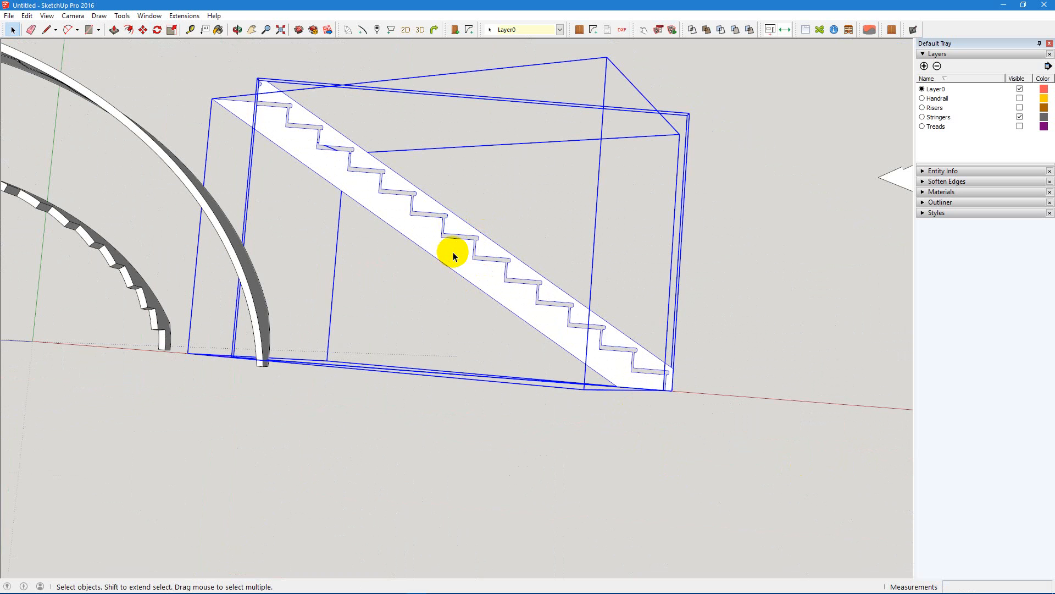
{"action": "right_click", "coordinate": [454, 255]}
{"action": "left_click", "coordinate": [484, 311]}
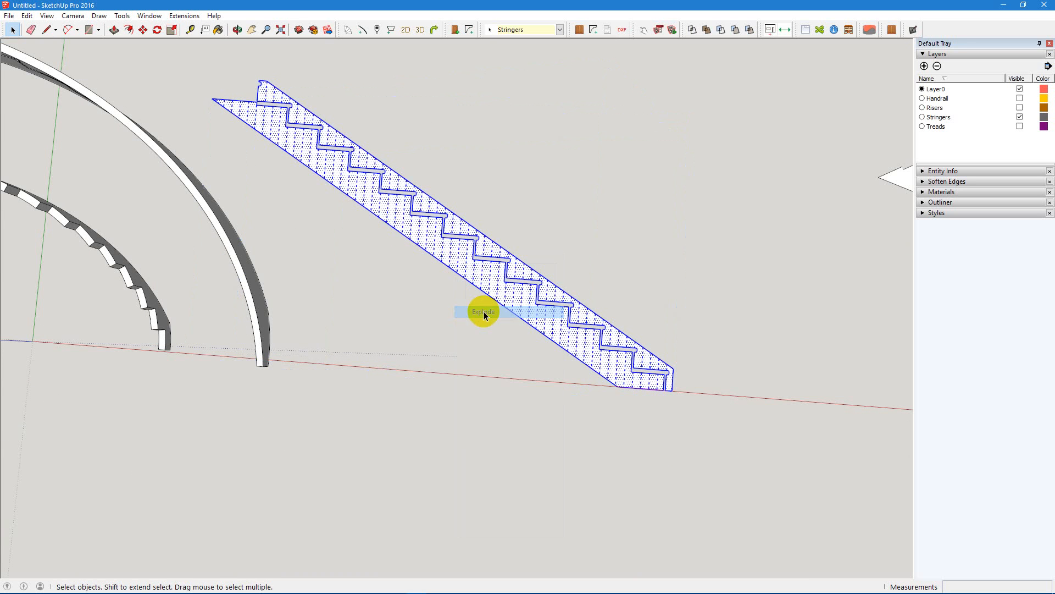
{"action": "right_click", "coordinate": [490, 247]}
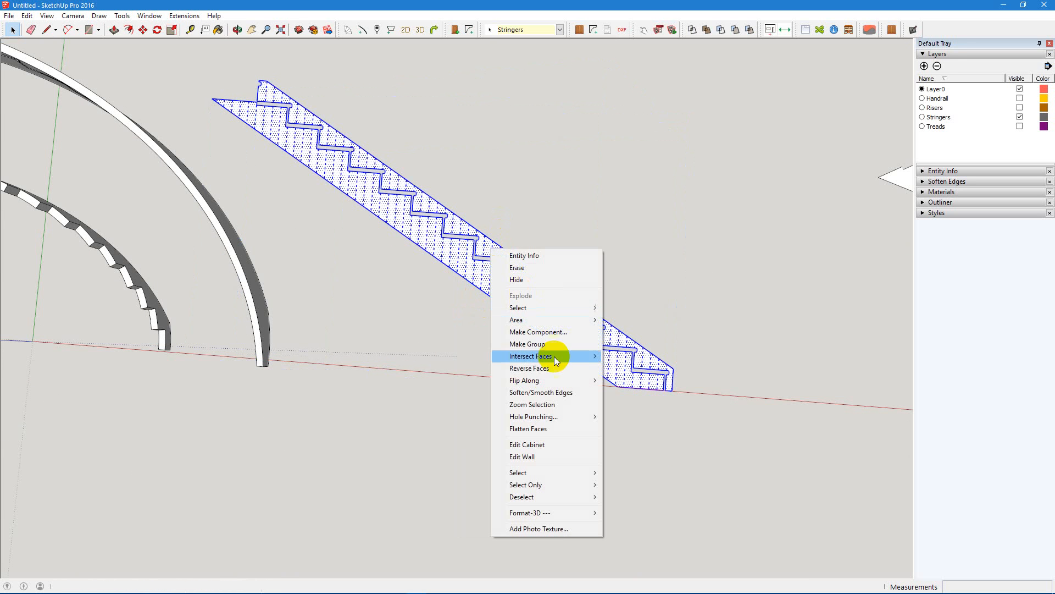
{"action": "left_click", "coordinate": [523, 345]}
{"action": "left_click", "coordinate": [766, 277]}
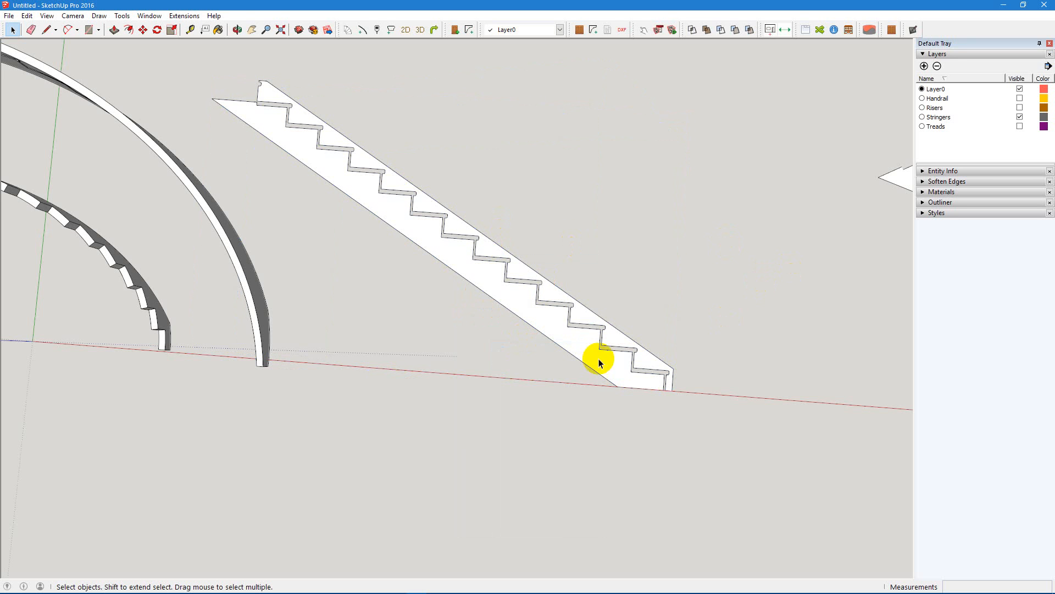
Unsoften the edges of the combined outside stringer group by setting the angle between normals to 0.0 degrees
{"action": "left_click", "coordinate": [586, 348]}
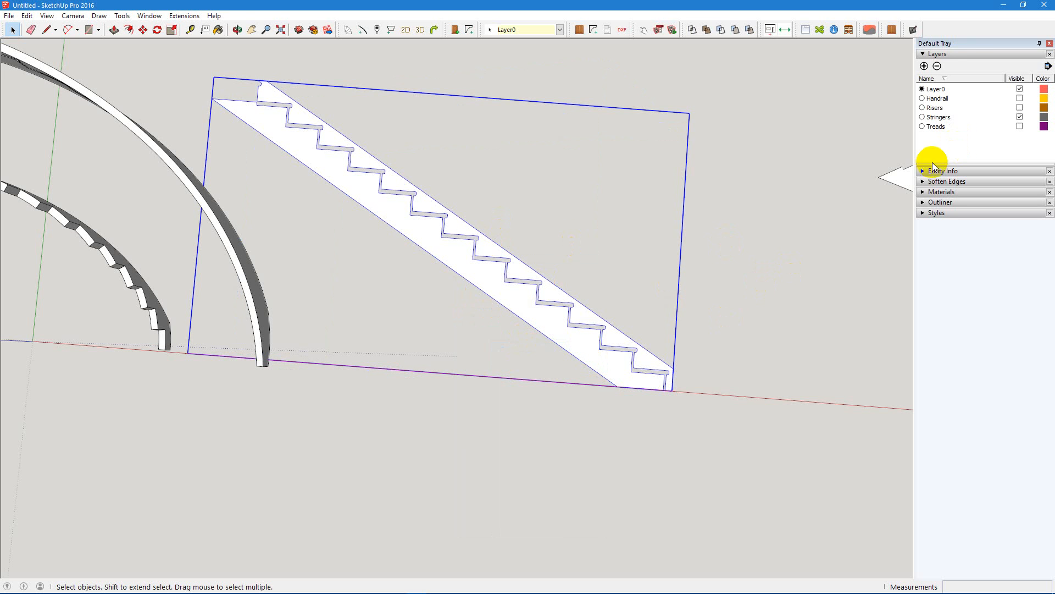
{"action": "left_click", "coordinate": [923, 184]}
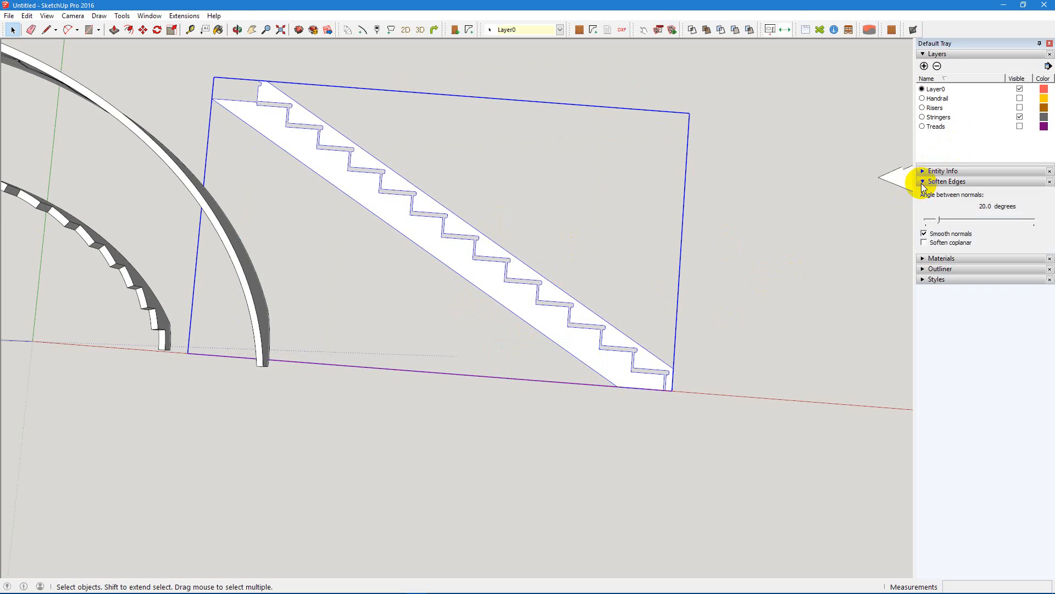
{"action": "left_click_drag", "start_coordinate": [938, 219], "coordinate": [914, 223]}
{"action": "left_click", "coordinate": [691, 274]}
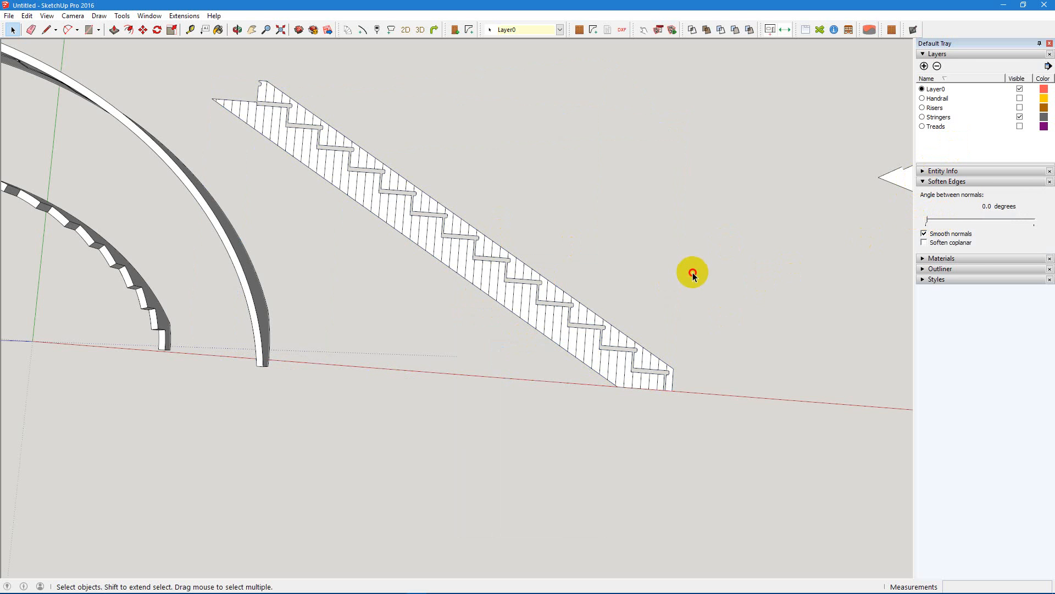
{"action": "scroll", "coordinate": [657, 297], "scroll_direction": "down", "scroll_amount": 3}
{"action": "scroll", "coordinate": [685, 347], "scroll_direction": "up", "scroll_amount": 4}
{"action": "scroll", "coordinate": [686, 347], "scroll_direction": "up", "scroll_amount": 6}
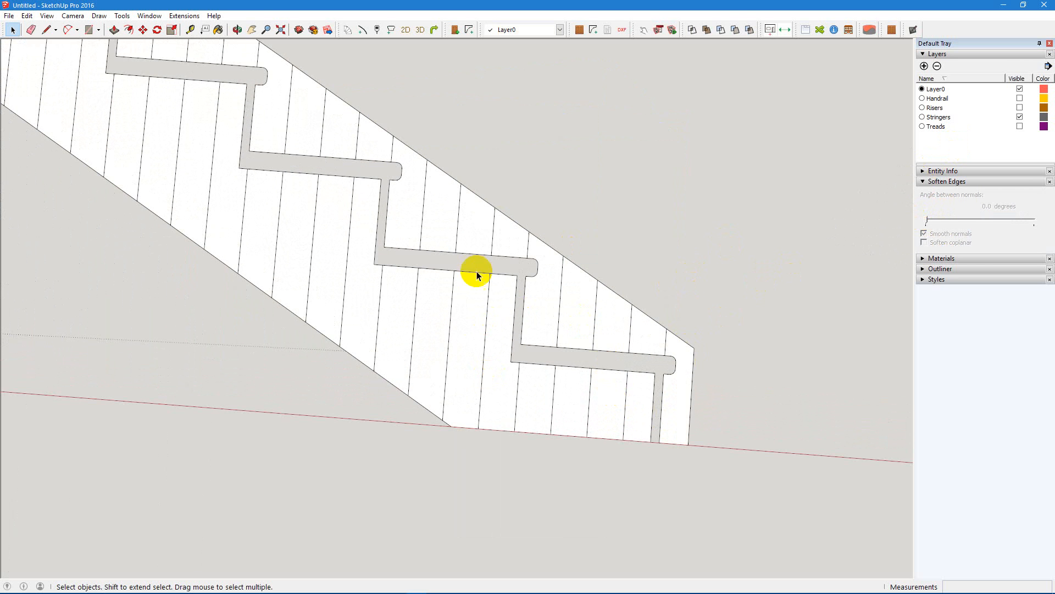
Place a guide point on the red axis 2000 out from the outside stringer's bottom front corner
{"action": "scroll", "coordinate": [405, 357], "scroll_direction": "down", "scroll_amount": 5}
{"action": "scroll", "coordinate": [397, 367], "scroll_direction": "down", "scroll_amount": 3}
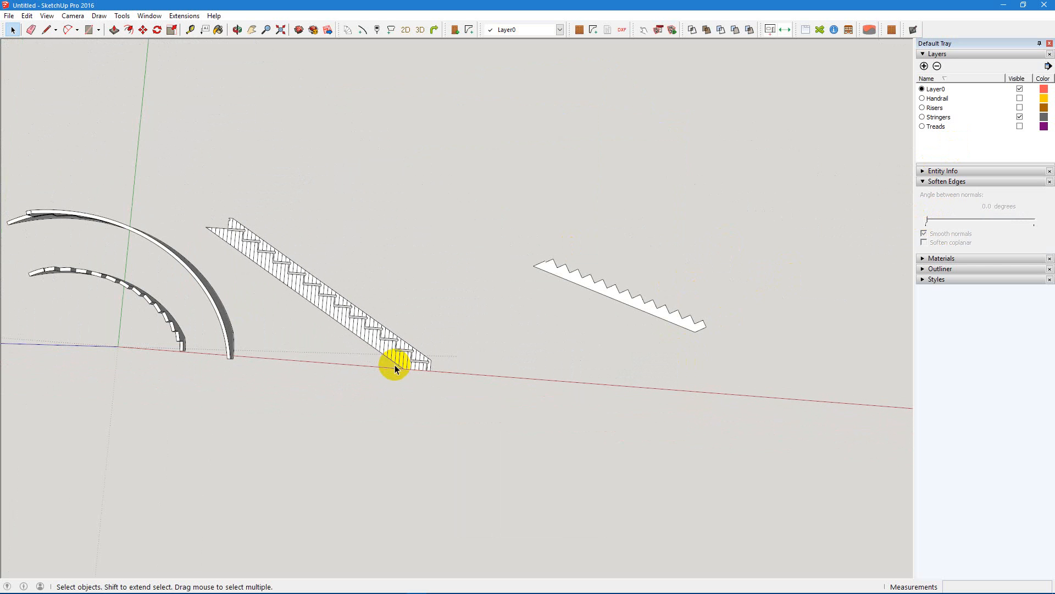
{"action": "left_click", "coordinate": [522, 245]}
{"action": "mouse_move", "coordinate": [522, 245]}
{"action": "left_mouse_down"}
{"action": "mouse_move", "coordinate": [733, 356]}
{"action": "mouse_move", "coordinate": [514, 247]}
{"action": "left_mouse_up"}
{"action": "scroll", "coordinate": [451, 363], "scroll_direction": "up", "scroll_amount": 8}
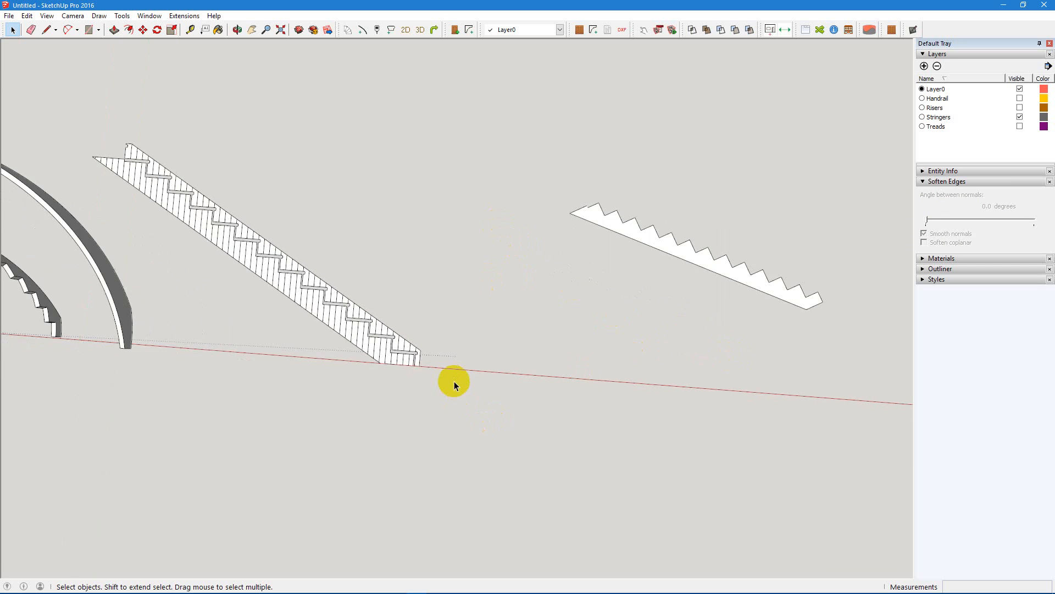
{"action": "key", "text": "t"}
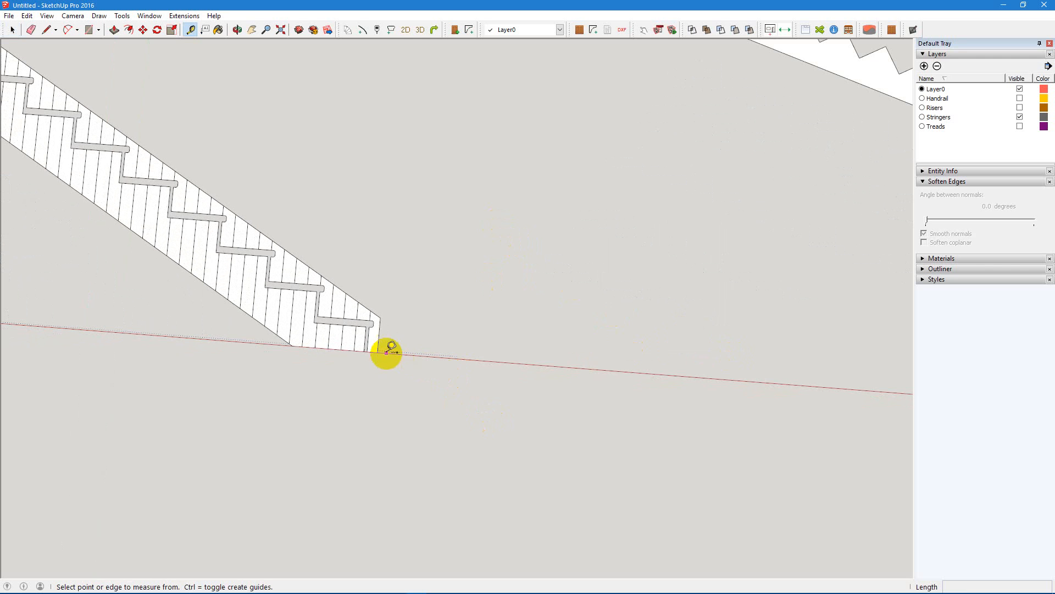
{"action": "left_click", "coordinate": [377, 352]}
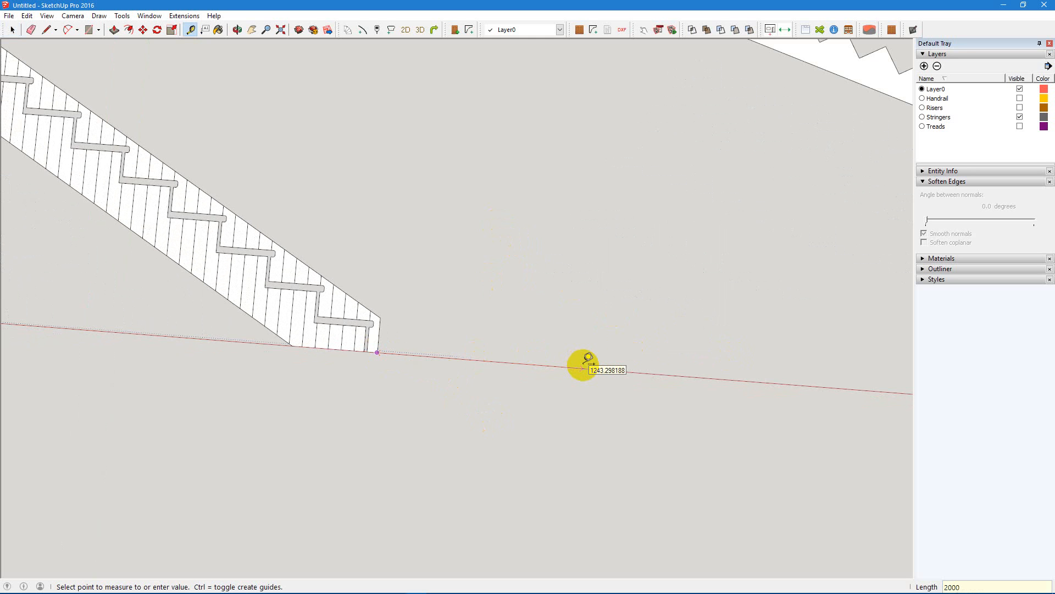
{"action": "type", "text": "2000"}
{"action": "key", "text": "Return"}
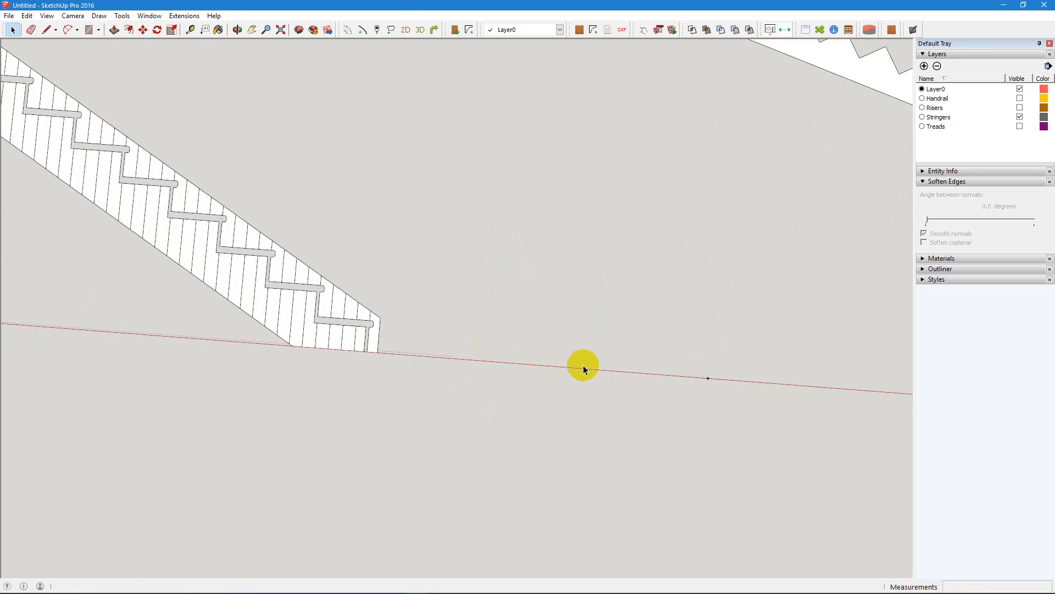
{"action": "key", "text": "space"}
Move the flattened inside stringer by its bottom front corner onto the guide point on the red axis
{"action": "scroll", "coordinate": [852, 129], "scroll_direction": "down", "scroll_amount": 5}
{"action": "key", "text": "o"}
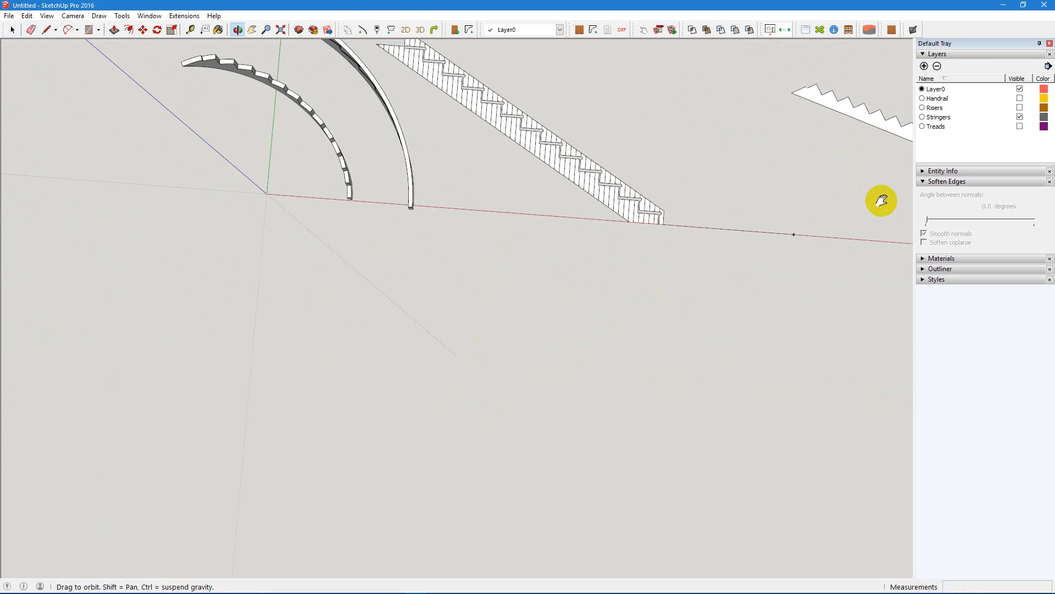
{"action": "left_click_drag", "start_coordinate": [880, 200], "coordinate": [560, 222]}
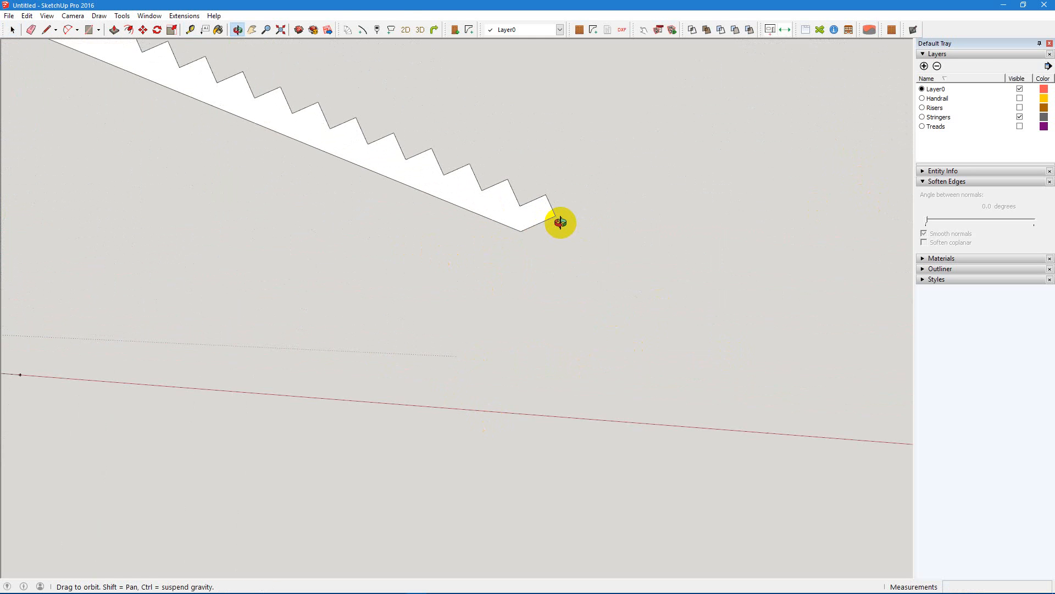
{"action": "key", "text": "space"}
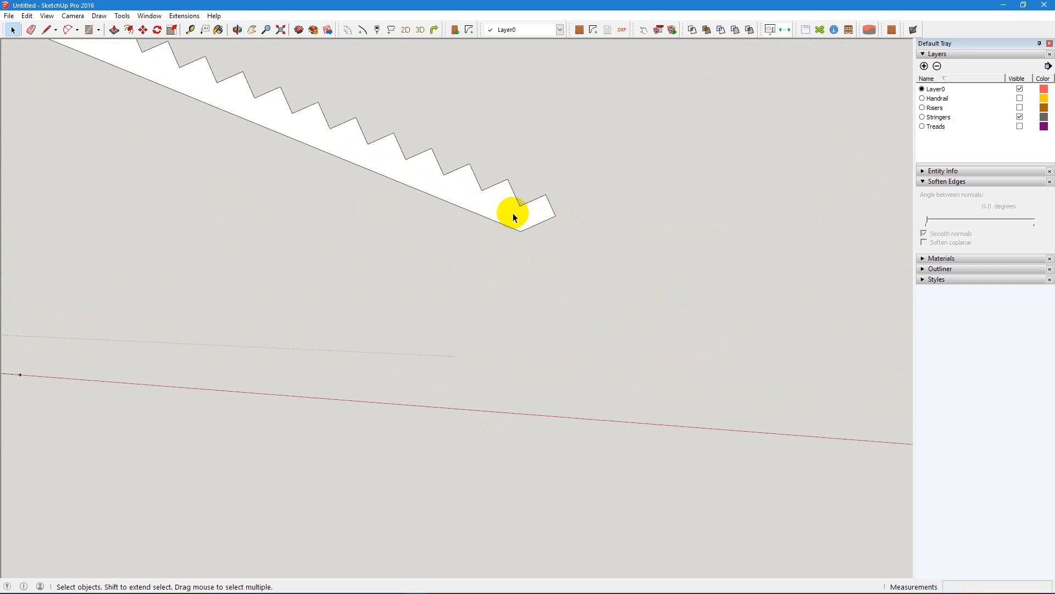
{"action": "left_click", "coordinate": [554, 217]}
{"action": "key", "text": "m"}
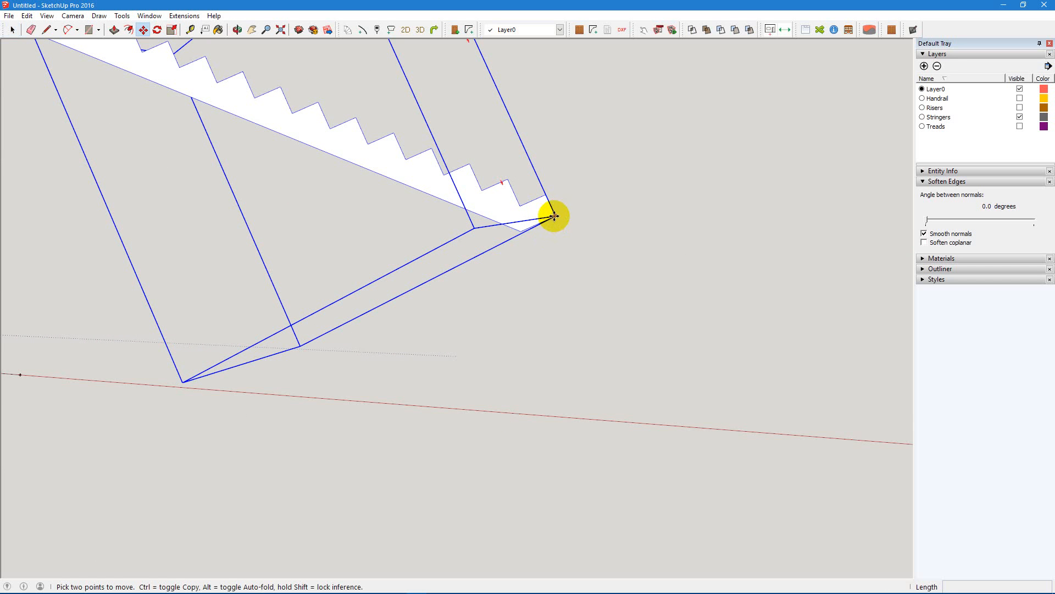
{"action": "left_click", "coordinate": [554, 216]}
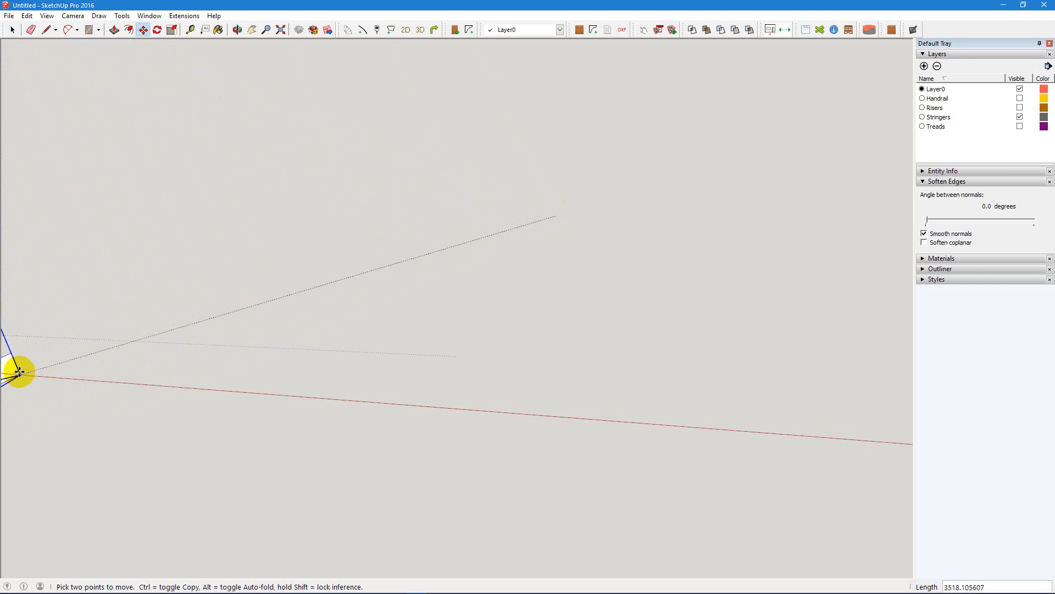
{"action": "left_click", "coordinate": [18, 374]}
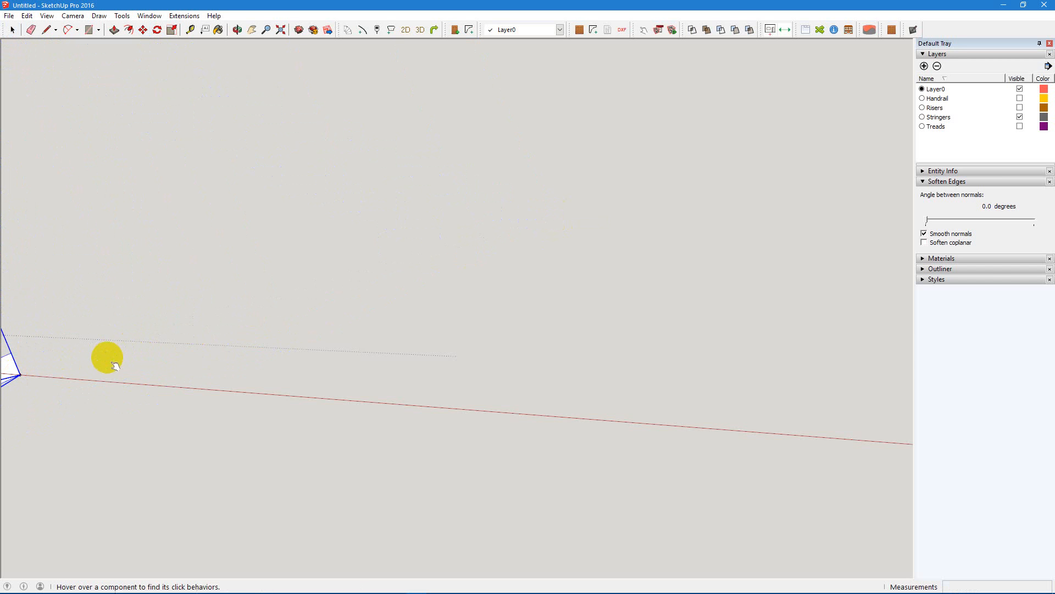
Rotate the inside stringer about the guide point so its bottom edge lies along the red axis
{"action": "key", "text": "o"}
{"action": "left_click_drag", "start_coordinate": [101, 361], "coordinate": [674, 409]}
{"action": "scroll", "coordinate": [687, 417], "scroll_direction": "up", "scroll_amount": 5}
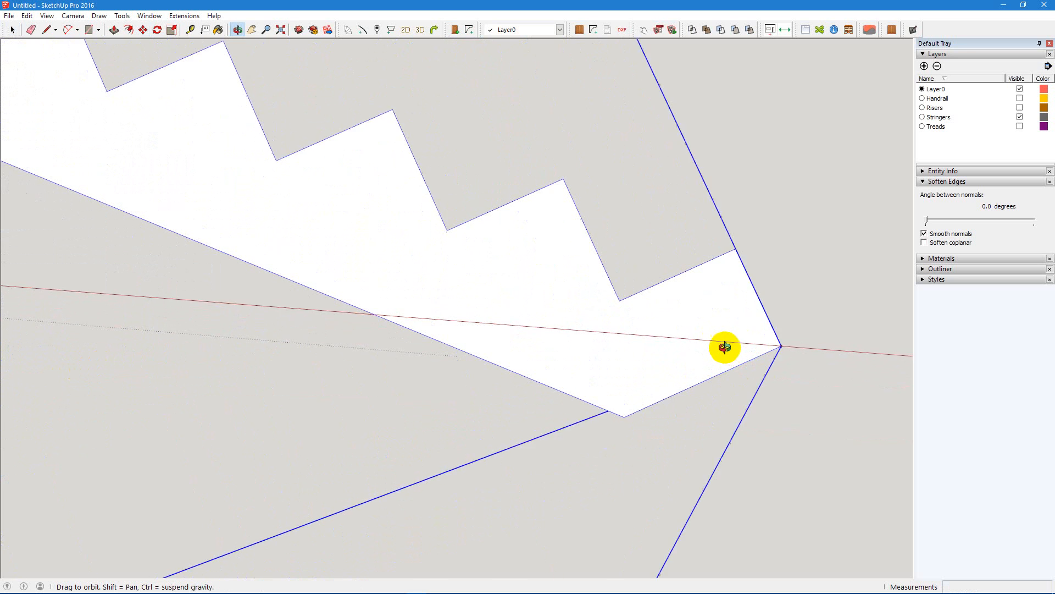
{"action": "key", "text": "q"}
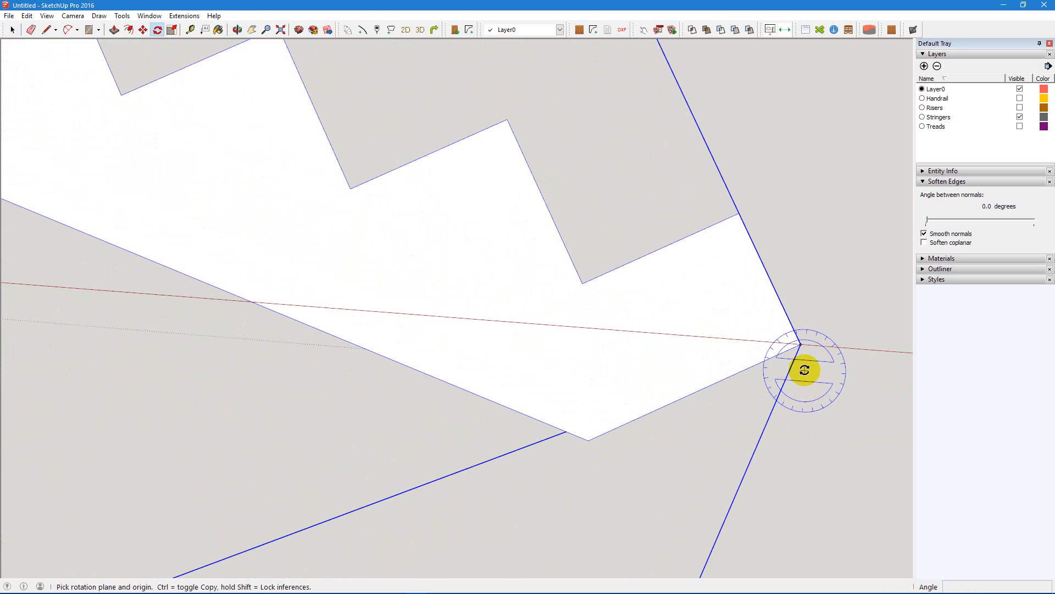
{"action": "left_click", "coordinate": [802, 344]}
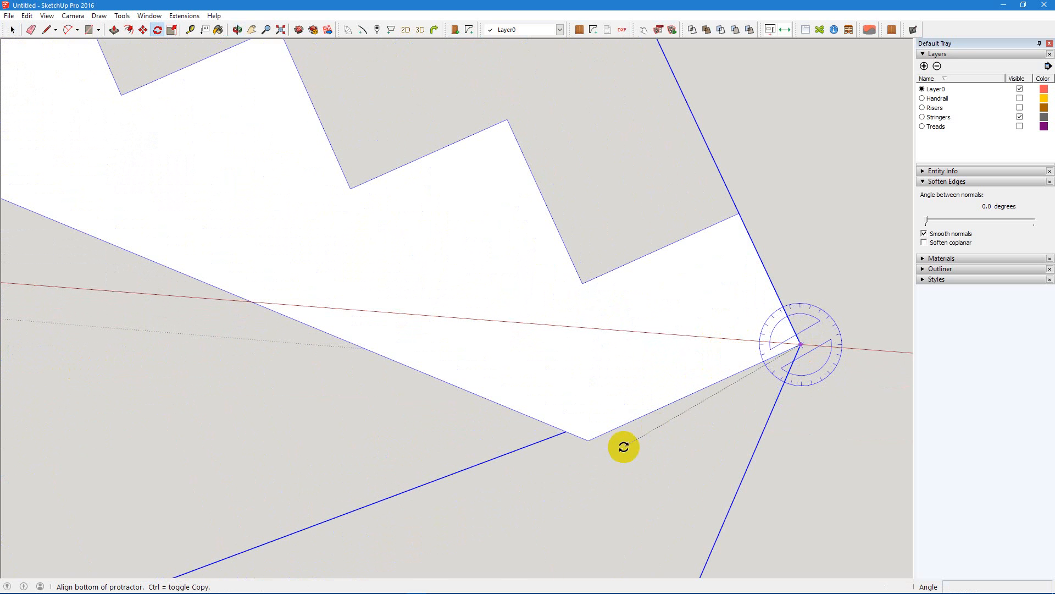
{"action": "left_click", "coordinate": [587, 441]}
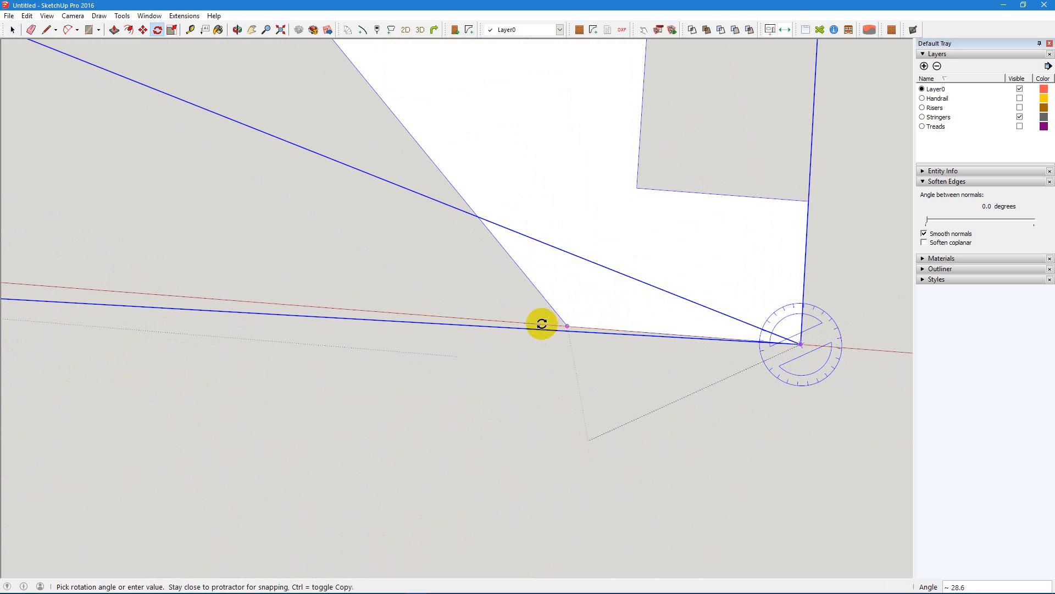
{"action": "left_click", "coordinate": [542, 323]}
{"action": "key", "text": "space"}
{"action": "left_click", "coordinate": [621, 389]}
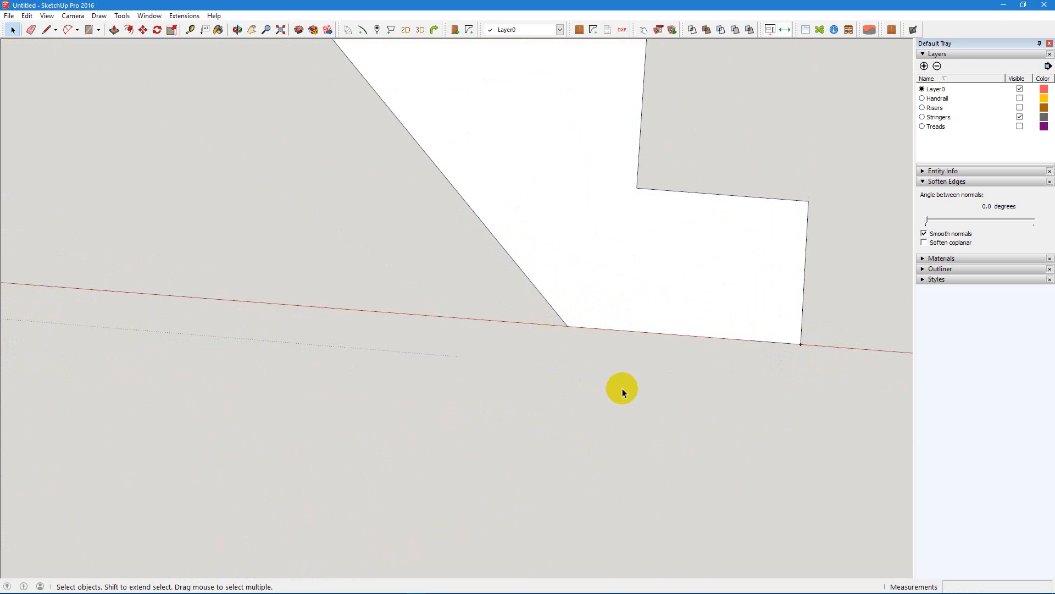
Explode the flattened inside stringer and make a new group from its face and edges
{"action": "scroll", "coordinate": [617, 303], "scroll_direction": "down", "scroll_amount": 3}
{"action": "scroll", "coordinate": [618, 303], "scroll_direction": "down", "scroll_amount": 5}
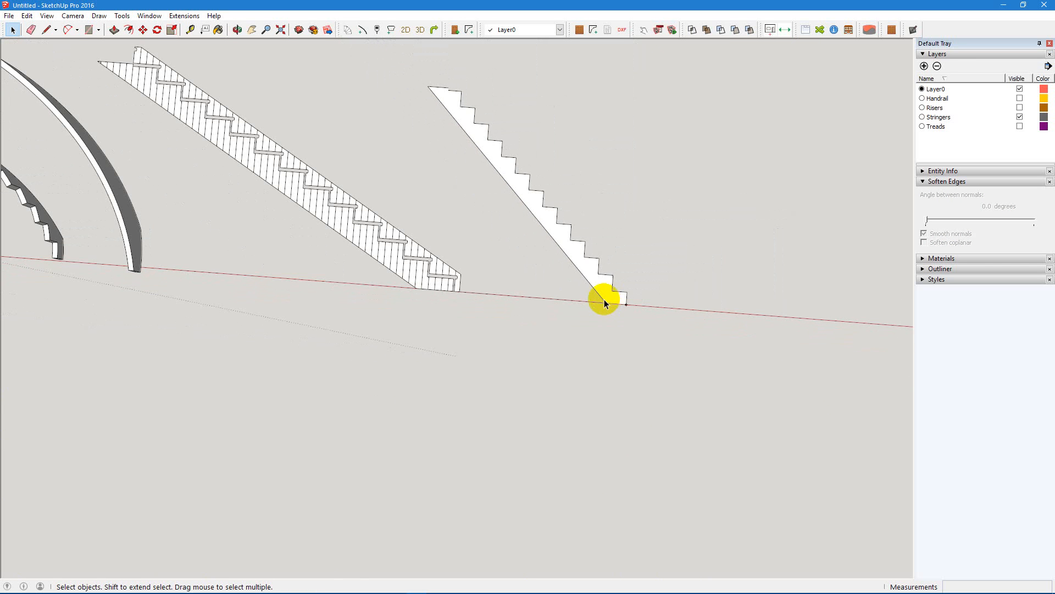
{"action": "left_click", "coordinate": [585, 271]}
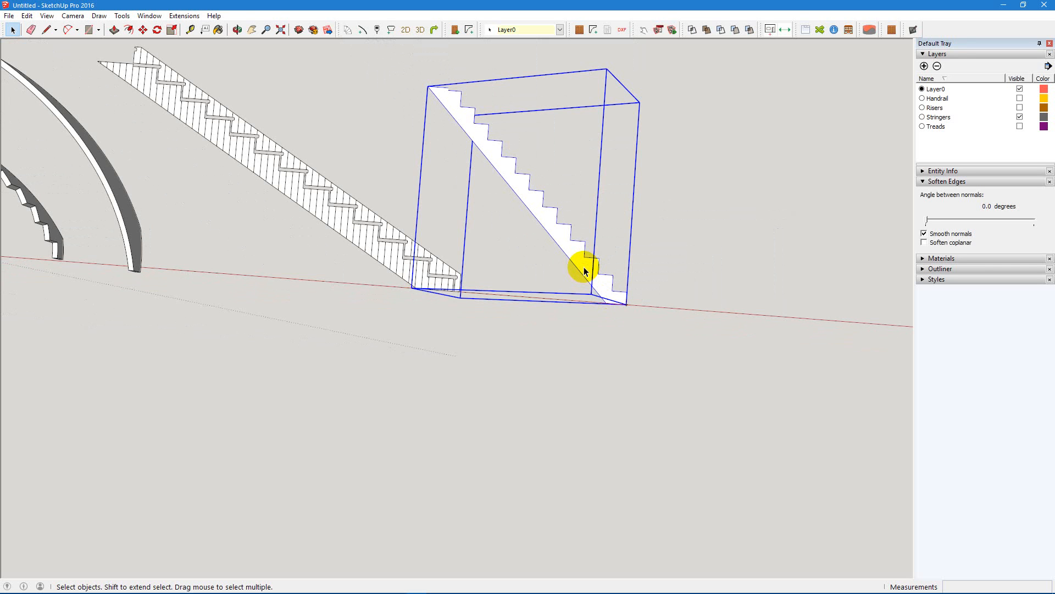
{"action": "right_click", "coordinate": [584, 271]}
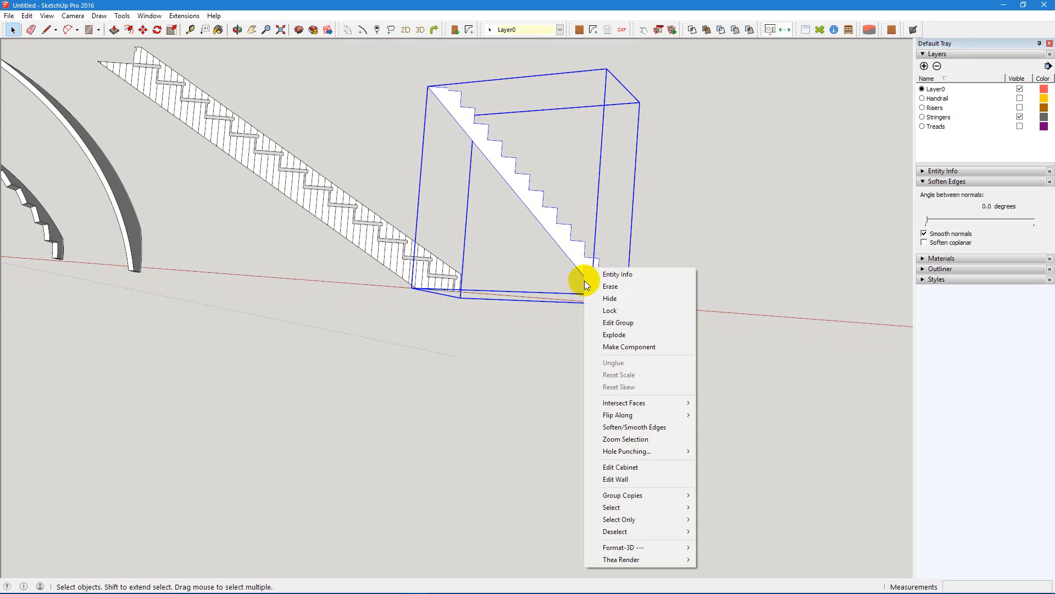
{"action": "left_click", "coordinate": [615, 333]}
{"action": "left_click", "coordinate": [644, 275]}
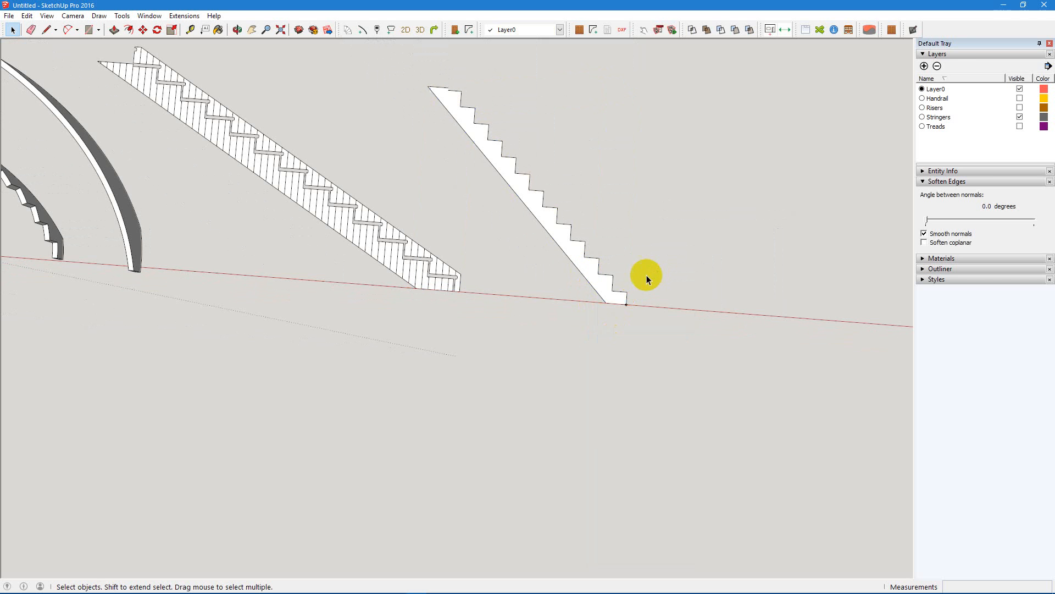
{"action": "left_click", "coordinate": [587, 269]}
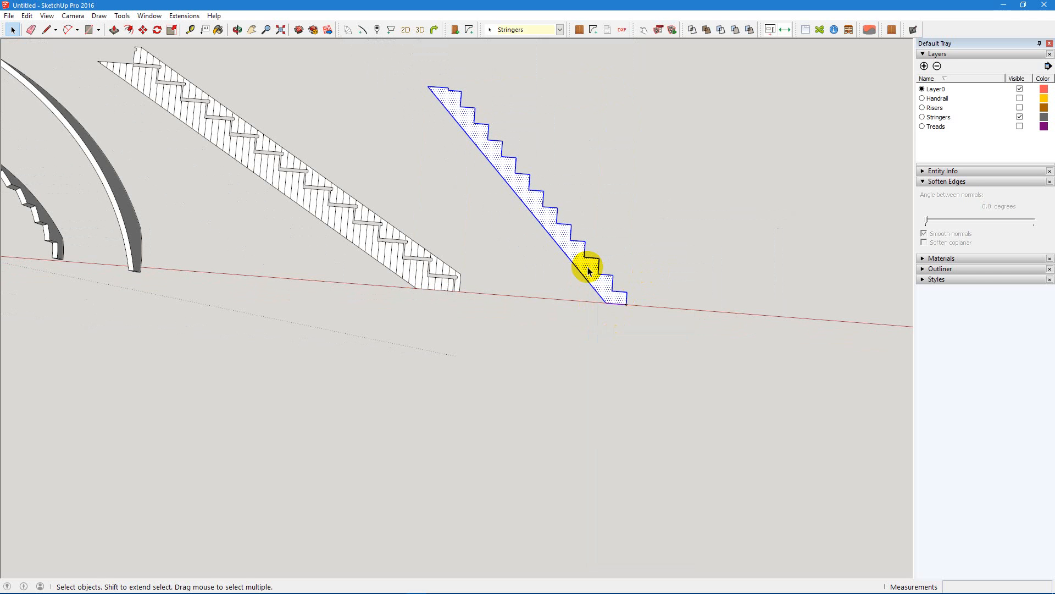
{"action": "left_click", "coordinate": [671, 212]}
{"action": "left_click", "coordinate": [579, 262]}
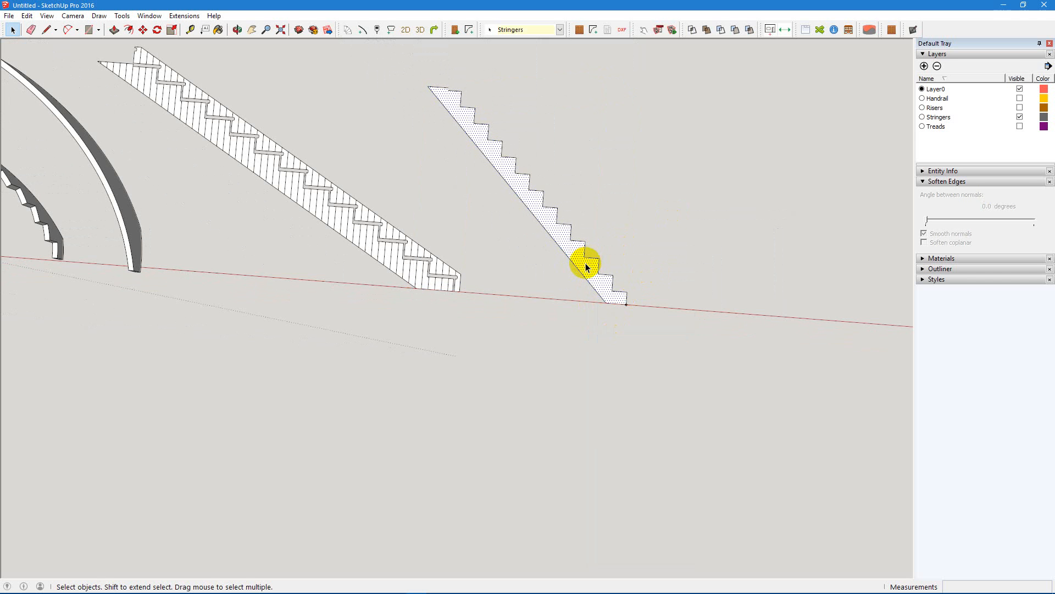
{"action": "double_click", "coordinate": [586, 268]}
{"action": "right_click", "coordinate": [586, 266]}
{"action": "left_click", "coordinate": [632, 358]}
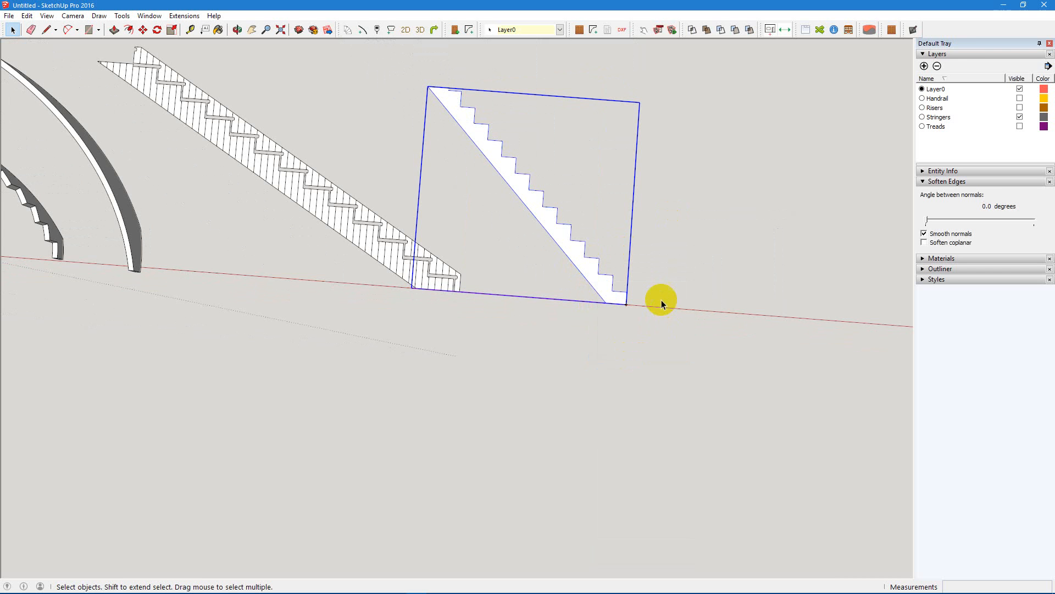
Unsoften the edges inside the inside stringer group by setting the angle between normals to 0.0 degrees
{"action": "double_click", "coordinate": [577, 249]}
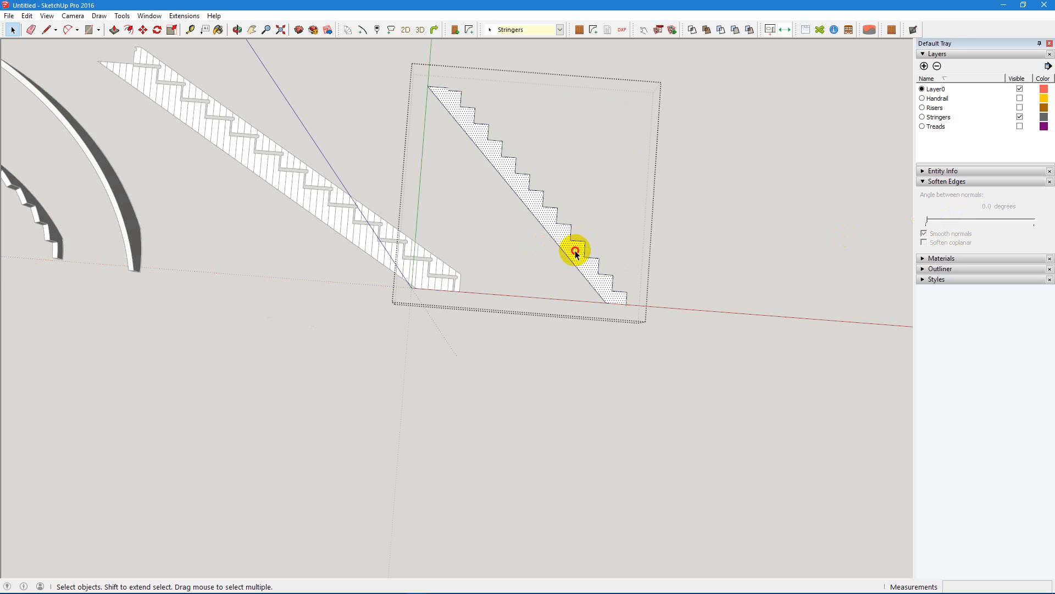
{"action": "double_click", "coordinate": [575, 252]}
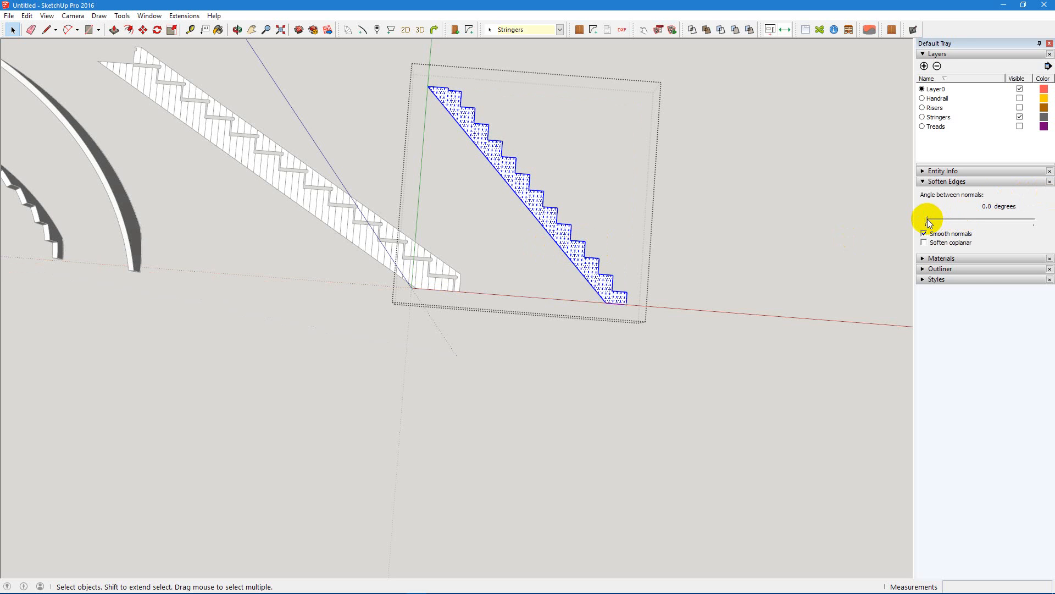
{"action": "left_click_drag", "start_coordinate": [928, 219], "coordinate": [921, 220]}
{"action": "left_click", "coordinate": [709, 242]}
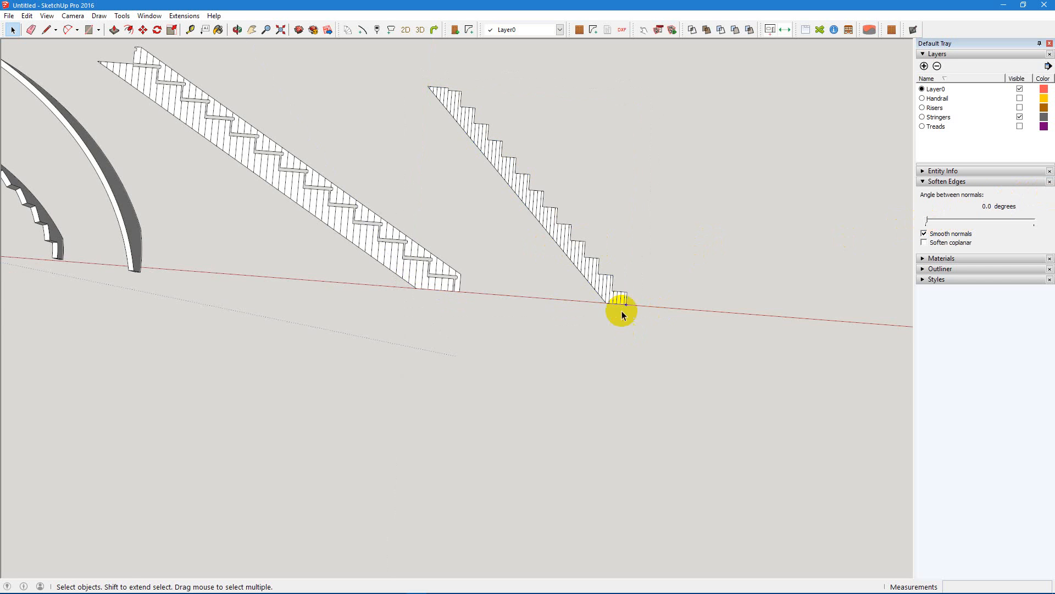
Switch to the flatten.ods spreadsheet in OpenOffice Calc and place its window beside the inside stringer's bottom steps
{"action": "scroll", "coordinate": [621, 311], "scroll_direction": "down", "scroll_amount": 3}
{"action": "scroll", "coordinate": [627, 233], "scroll_direction": "up", "scroll_amount": 8}
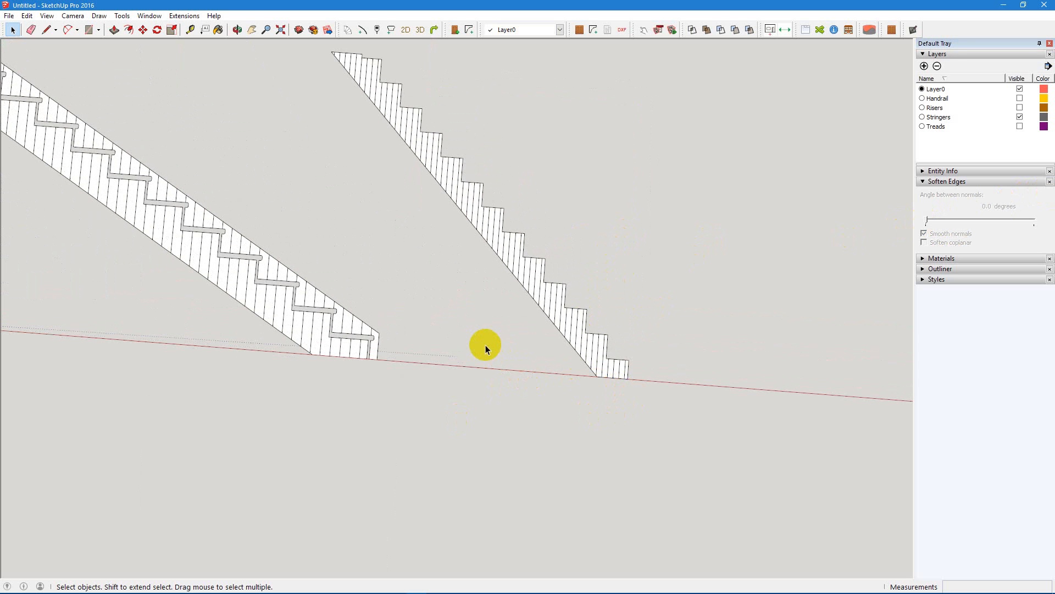
{"action": "middle_click_drag", "start_coordinate": [486, 345], "coordinate": [390, 377]}
{"action": "scroll", "coordinate": [615, 350], "scroll_direction": "up", "scroll_amount": 3}
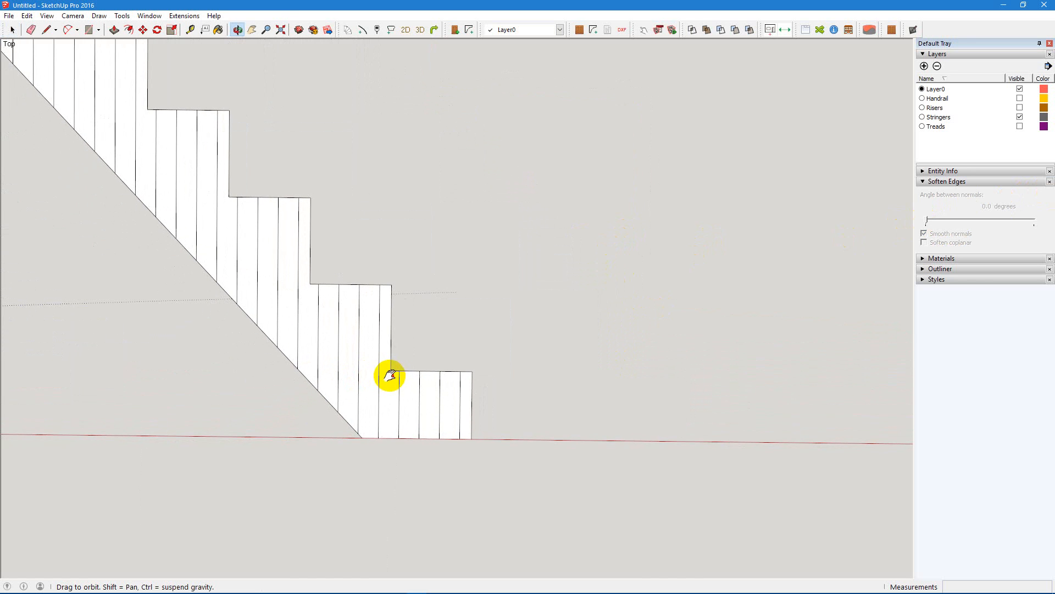
{"action": "mouse_move", "coordinate": [419, 591]}
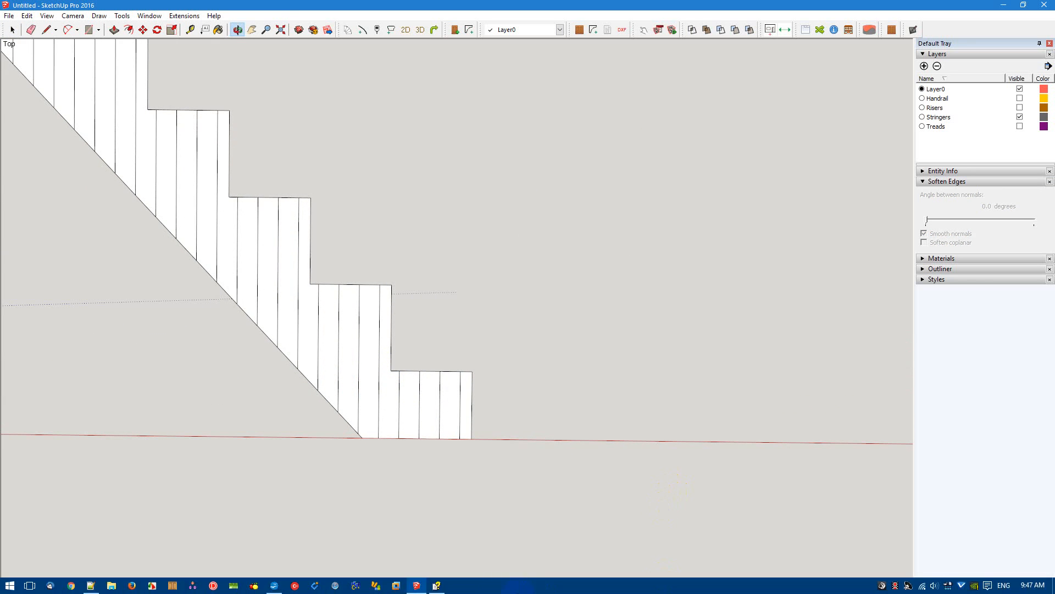
{"action": "left_click", "coordinate": [274, 586]}
{"action": "left_click_drag", "start_coordinate": [847, 259], "coordinate": [628, 271]}
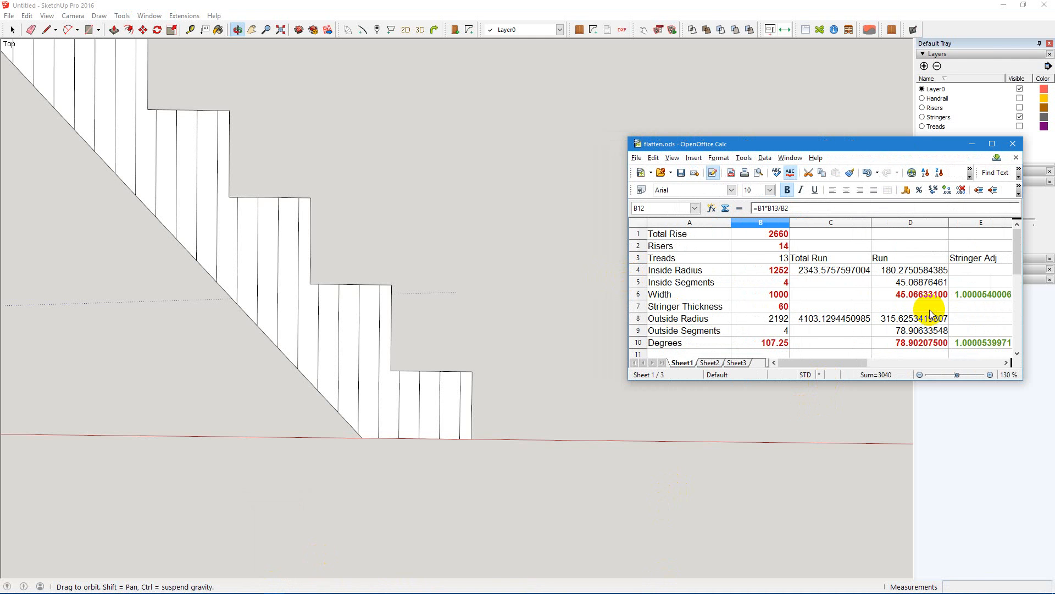
Review the spreadsheet's inside total run, run per tread, segment count and calculated segment width cells
{"action": "left_click", "coordinate": [816, 275]}
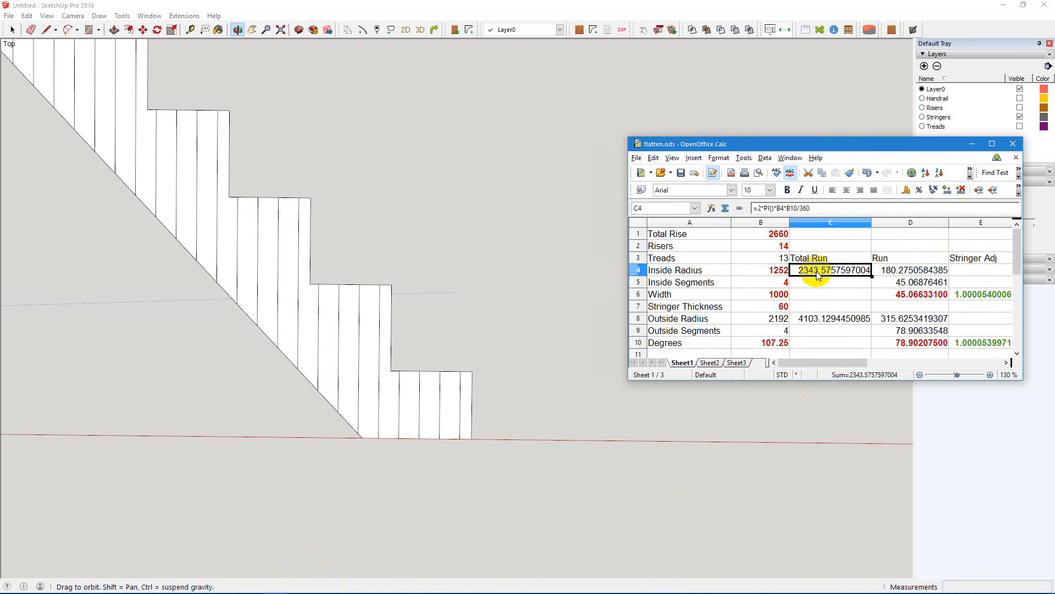
{"action": "left_click", "coordinate": [910, 272]}
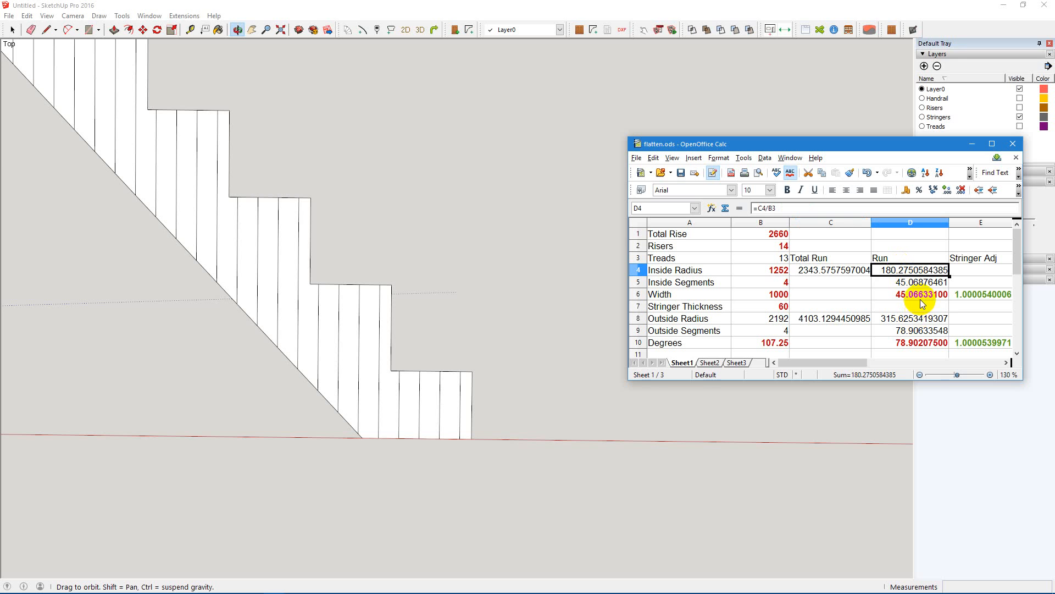
{"action": "left_click", "coordinate": [773, 282]}
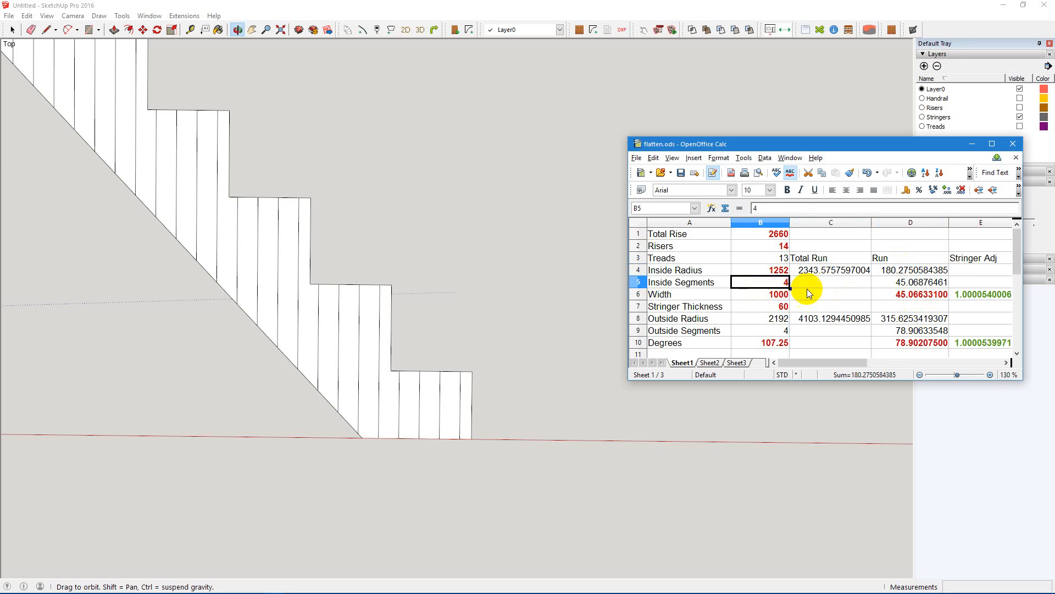
{"action": "left_click", "coordinate": [910, 282]}
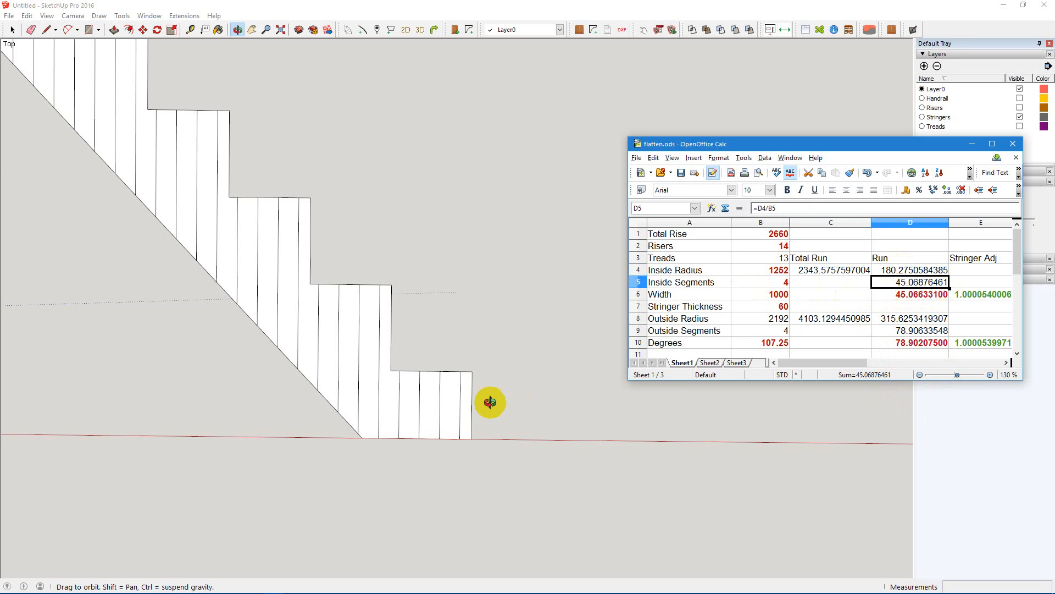
Check the length unit format and precision in the SketchUp model's Model Info, then close it
{"action": "scroll", "coordinate": [442, 383], "scroll_direction": "up", "scroll_amount": 2}
{"action": "scroll", "coordinate": [442, 390], "scroll_direction": "up", "scroll_amount": 2}
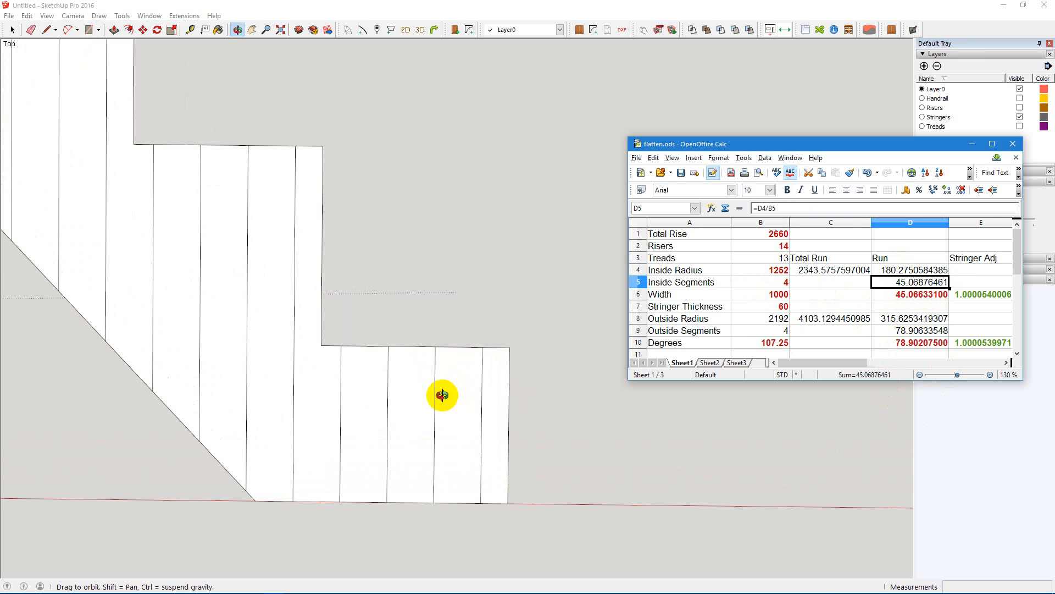
{"action": "left_click", "coordinate": [149, 15]}
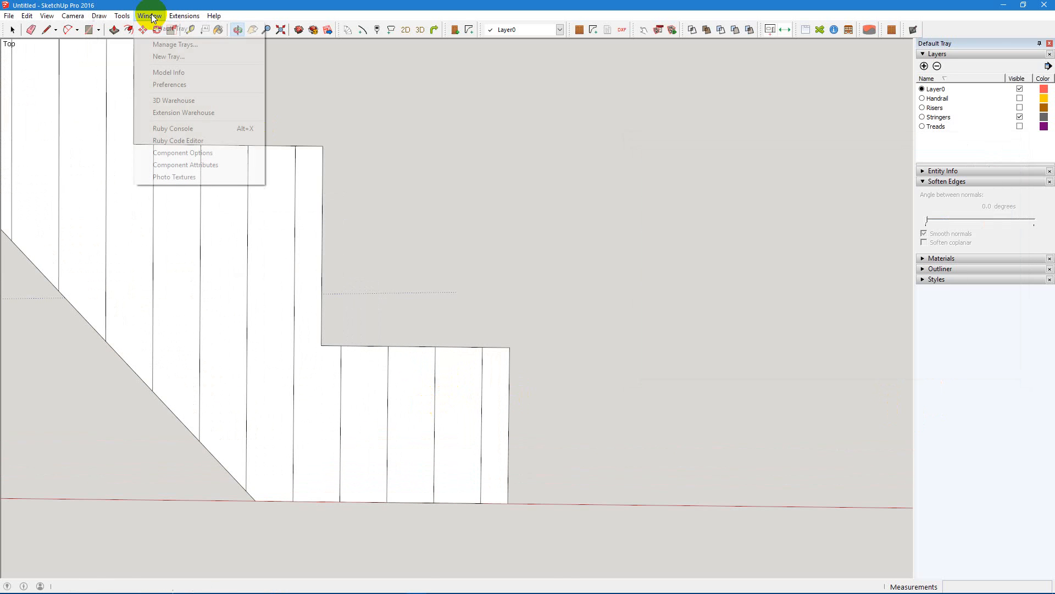
{"action": "left_click", "coordinate": [165, 72]}
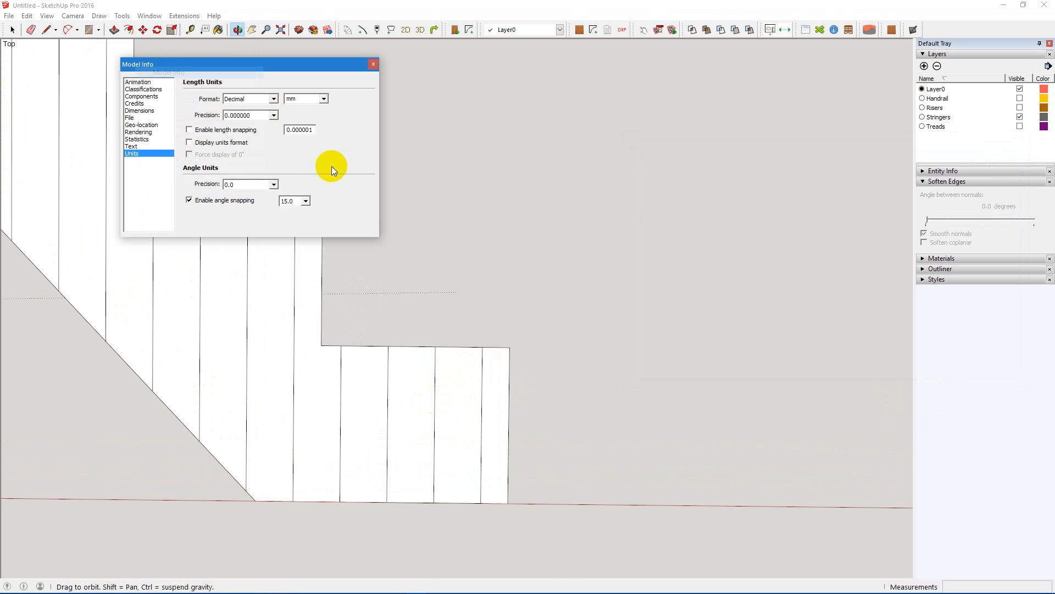
{"action": "left_click", "coordinate": [372, 65]}
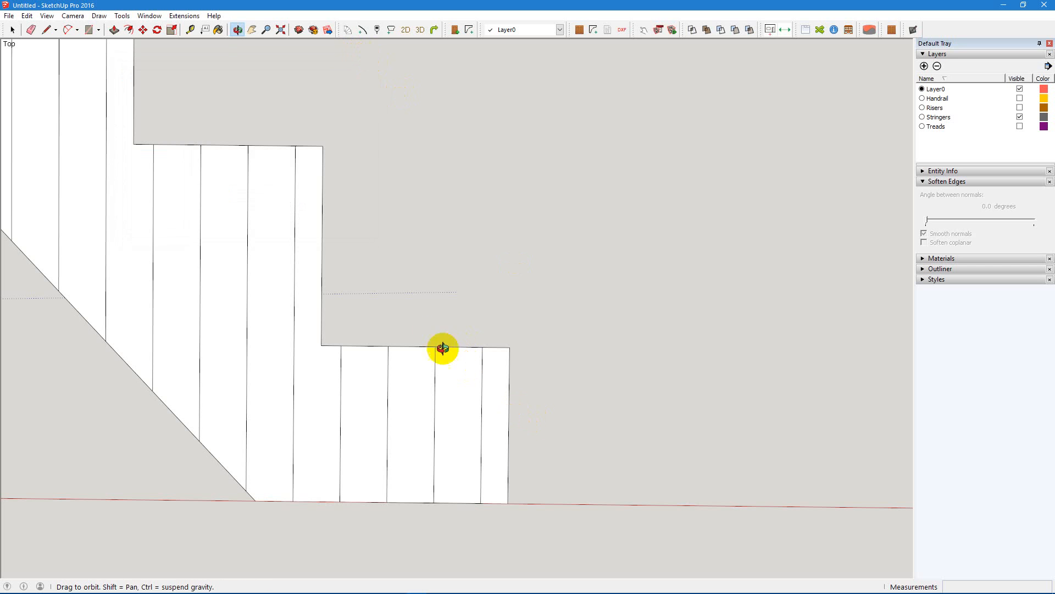
Measure the width of one segment along the top edge of the inside stringer's bottom step
{"action": "key", "text": "t"}
{"action": "left_click", "coordinate": [388, 346]}
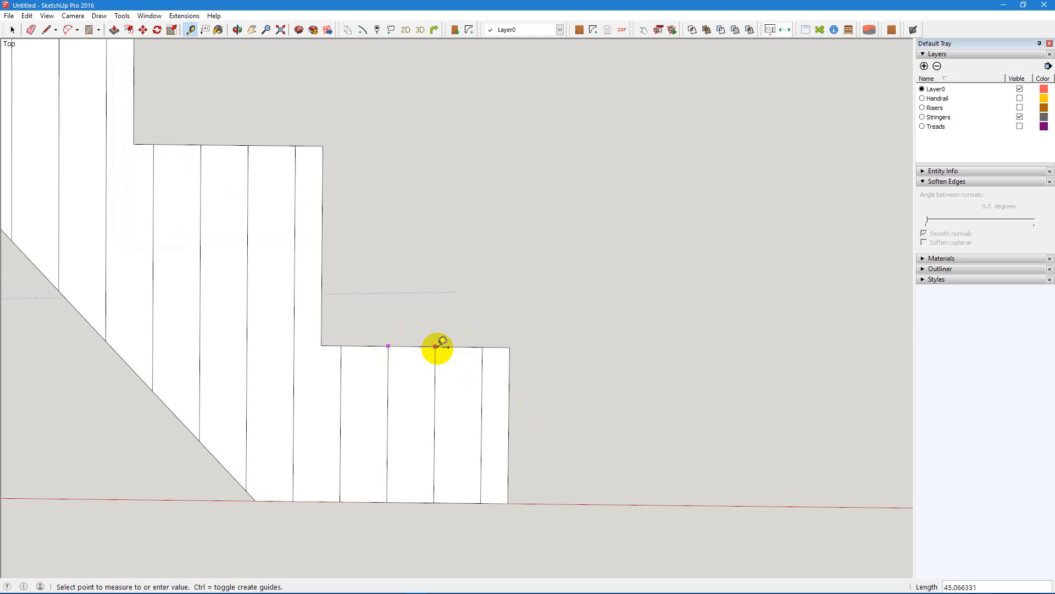
{"action": "key", "text": "space"}
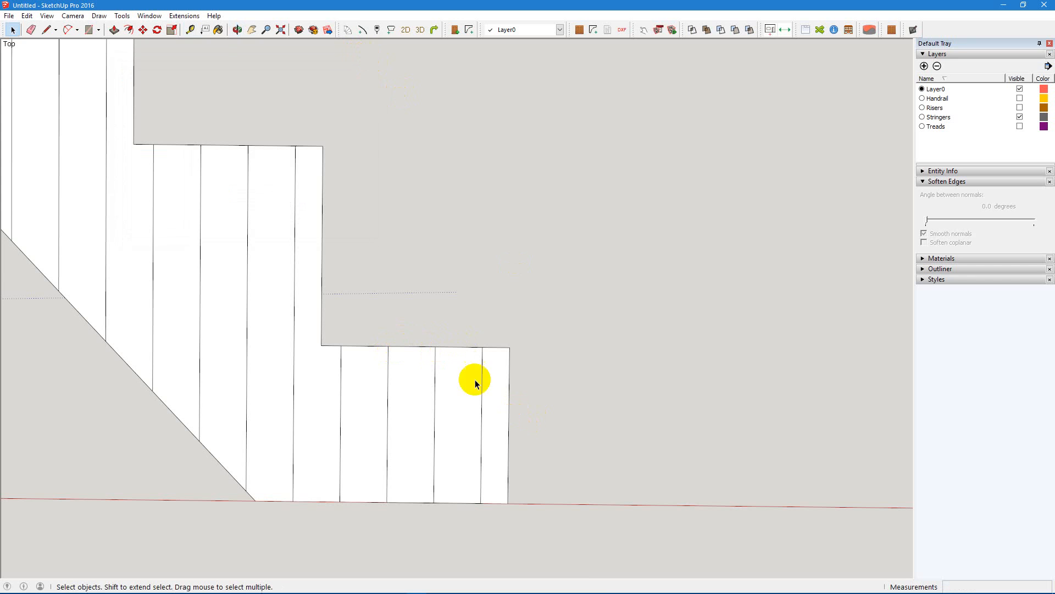
Switch back to the flatten.ods spreadsheet and examine the measured and calculated inside segment widths and the Stringer Adj formula, widening the window slightly
{"action": "mouse_move", "coordinate": [609, 591]}
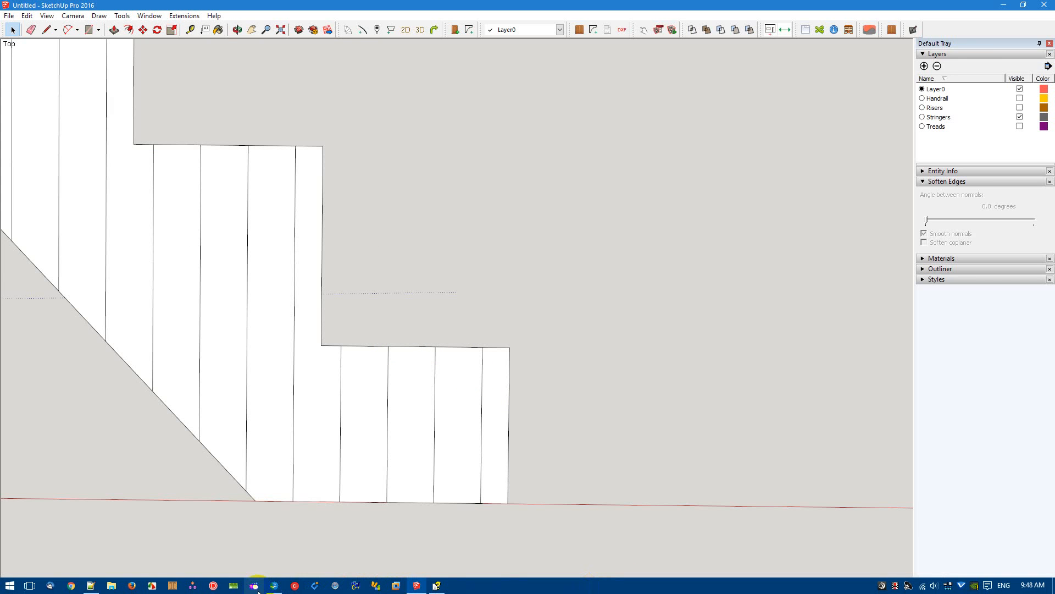
{"action": "mouse_move", "coordinate": [276, 589]}
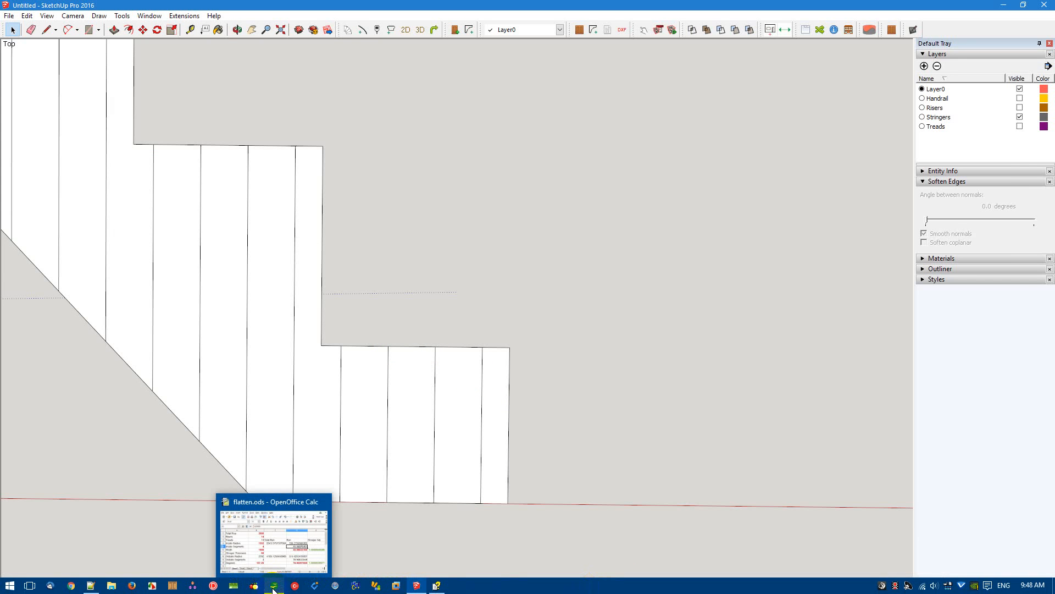
{"action": "left_click", "coordinate": [274, 590]}
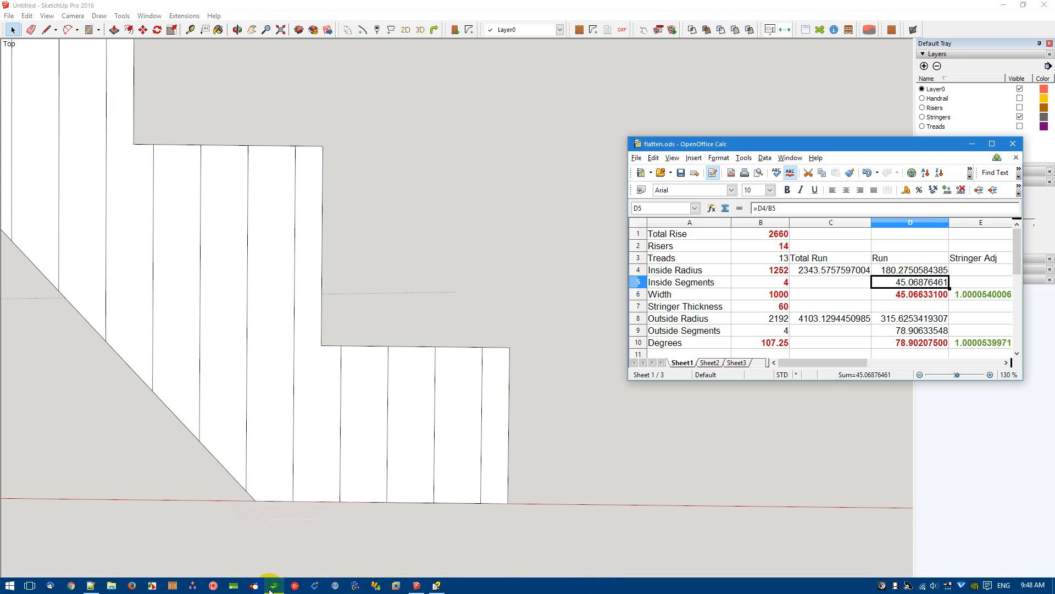
{"action": "left_click", "coordinate": [931, 297]}
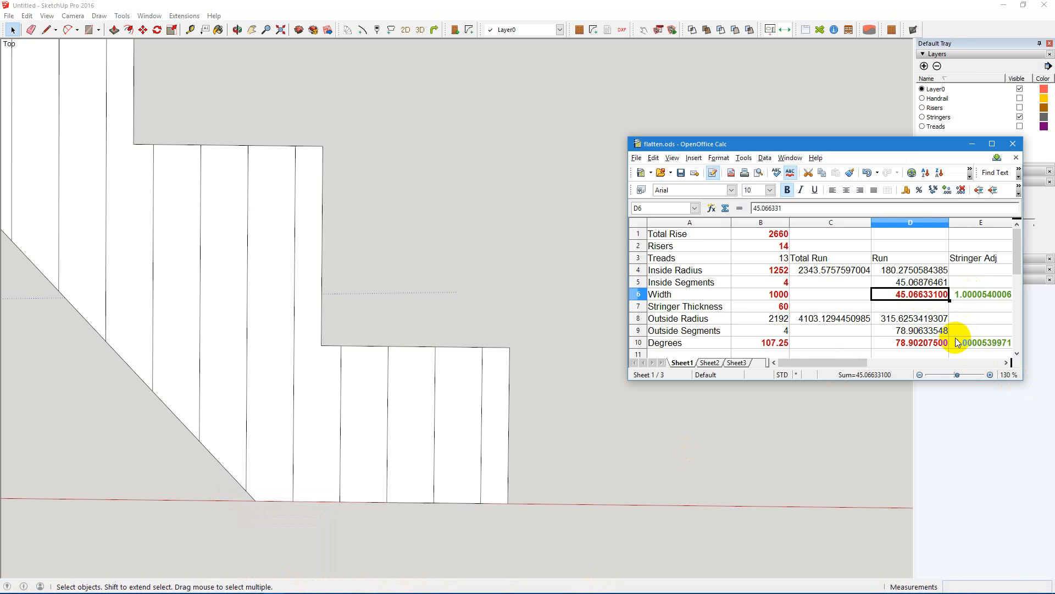
{"action": "left_click", "coordinate": [921, 282]}
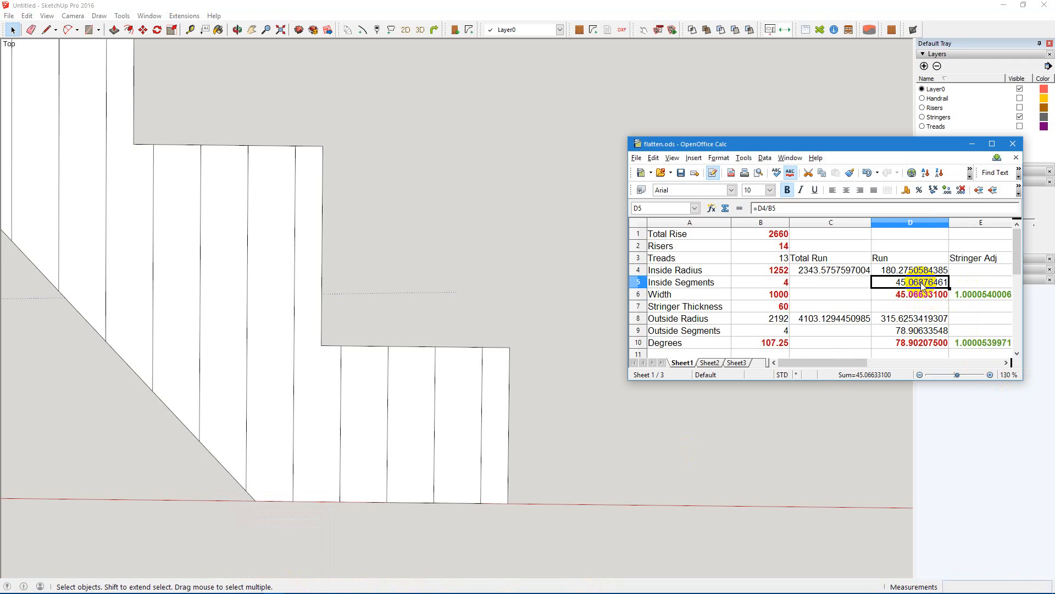
{"action": "left_click", "coordinate": [979, 293]}
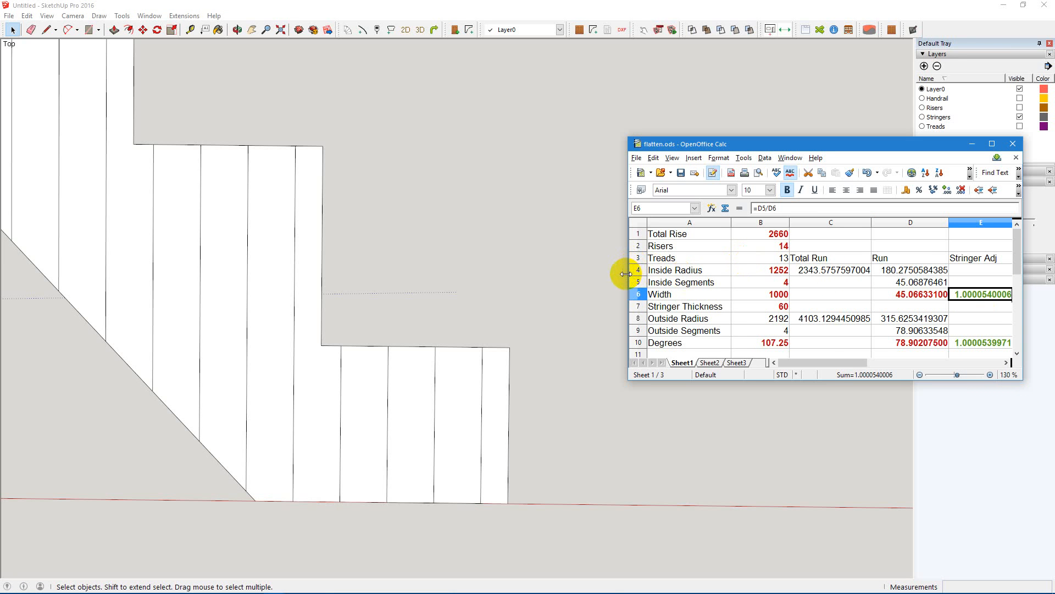
{"action": "left_click_drag", "start_coordinate": [629, 276], "coordinate": [616, 276]}
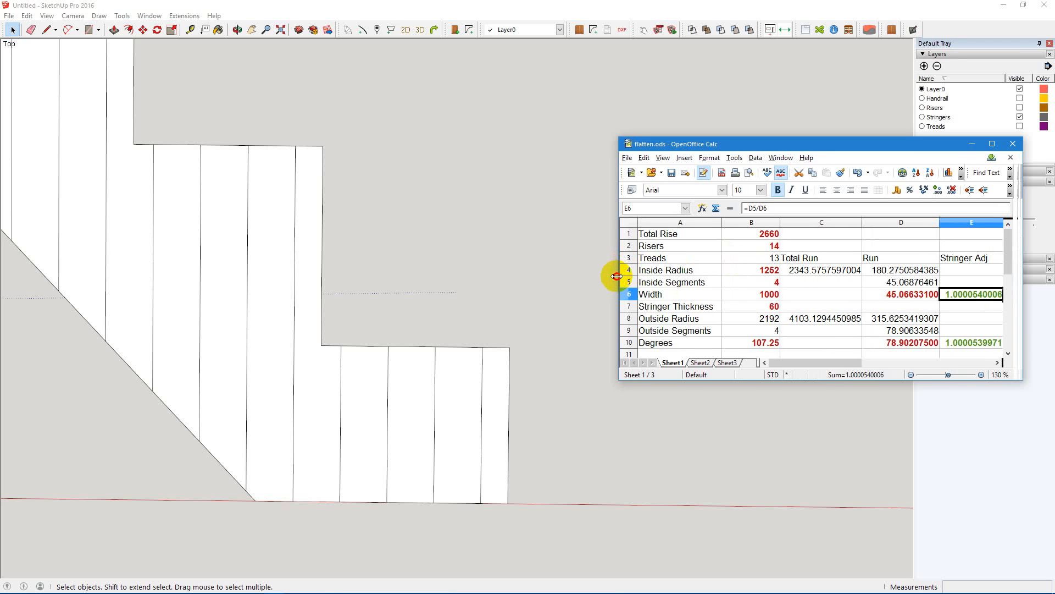
{"action": "left_click", "coordinate": [974, 307]}
{"action": "key", "text": "Up"}
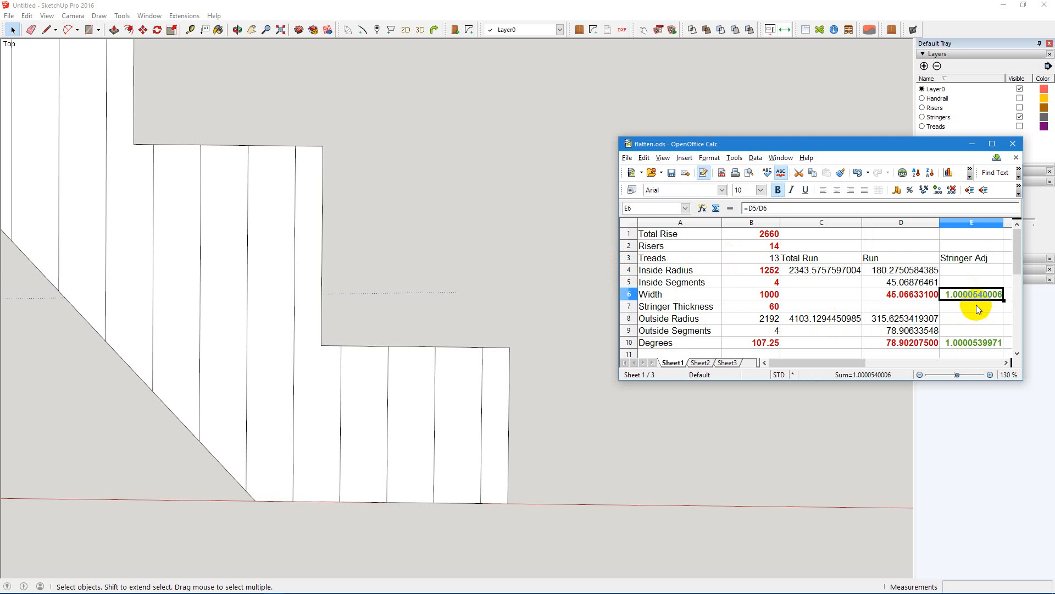
Scale the flattened inside stringer group in SketchUp along the red axis by 1.0000540006 and clear the selection
{"action": "scroll", "coordinate": [975, 305], "scroll_direction": "down", "scroll_amount": 1}
{"action": "scroll", "coordinate": [443, 340], "scroll_direction": "down", "scroll_amount": 6}
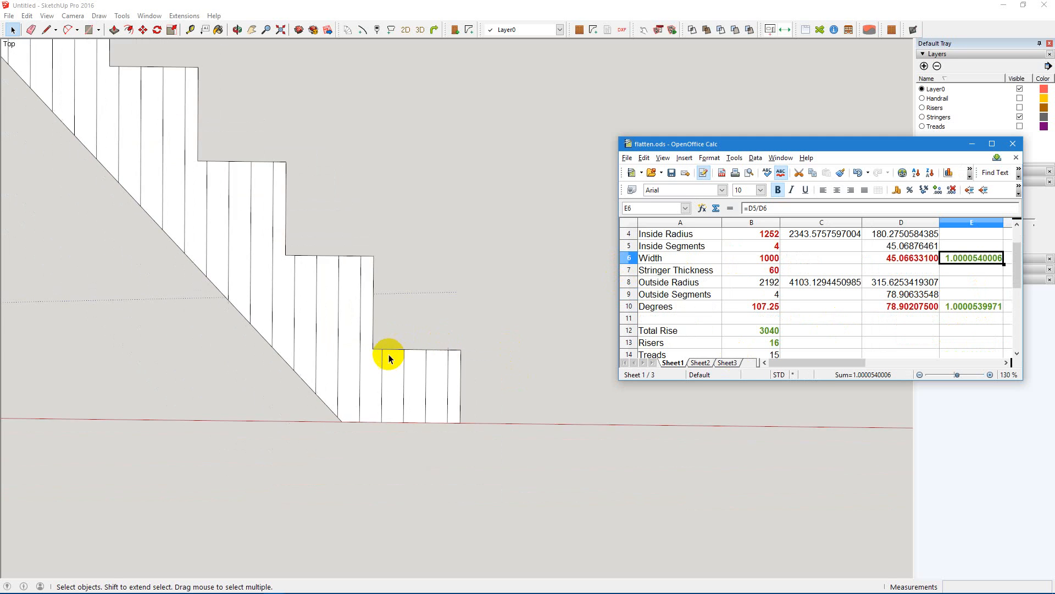
{"action": "scroll", "coordinate": [386, 369], "scroll_direction": "down", "scroll_amount": 3}
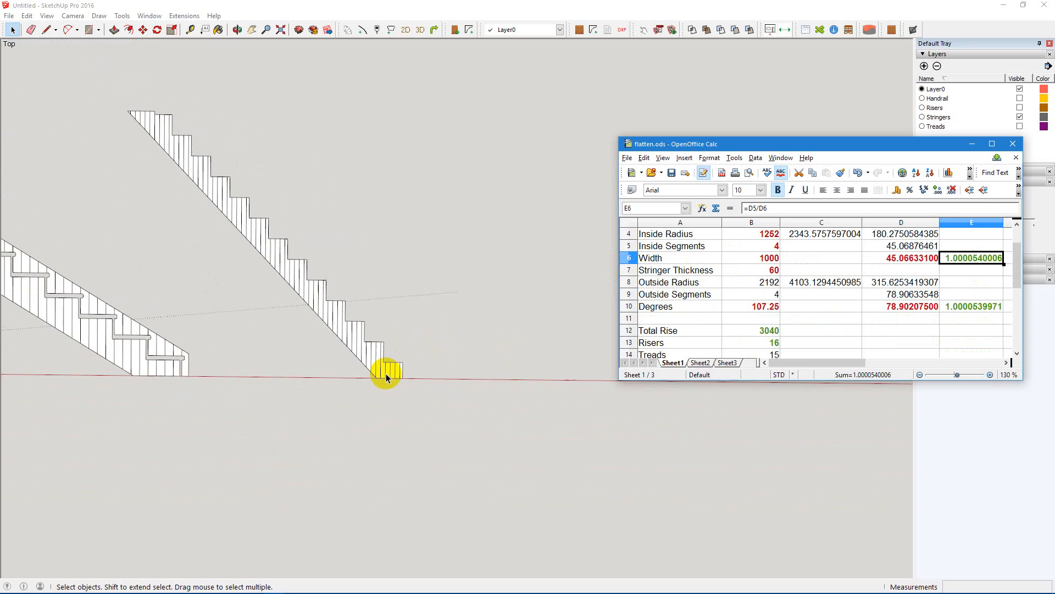
{"action": "left_click", "coordinate": [341, 328]}
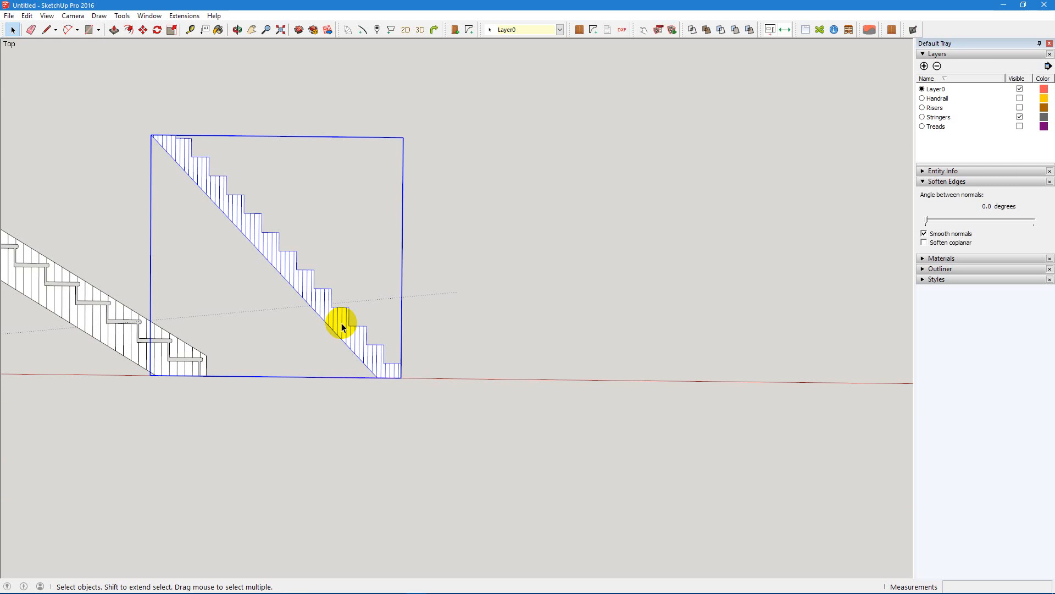
{"action": "key", "text": "s"}
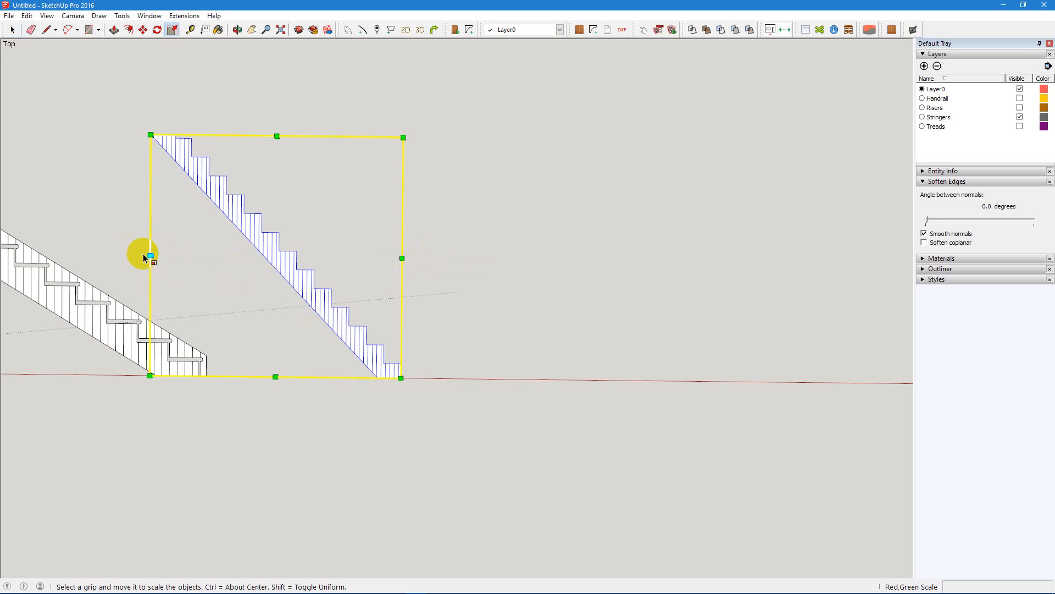
{"action": "left_click_drag", "start_coordinate": [150, 255], "coordinate": [115, 257]}
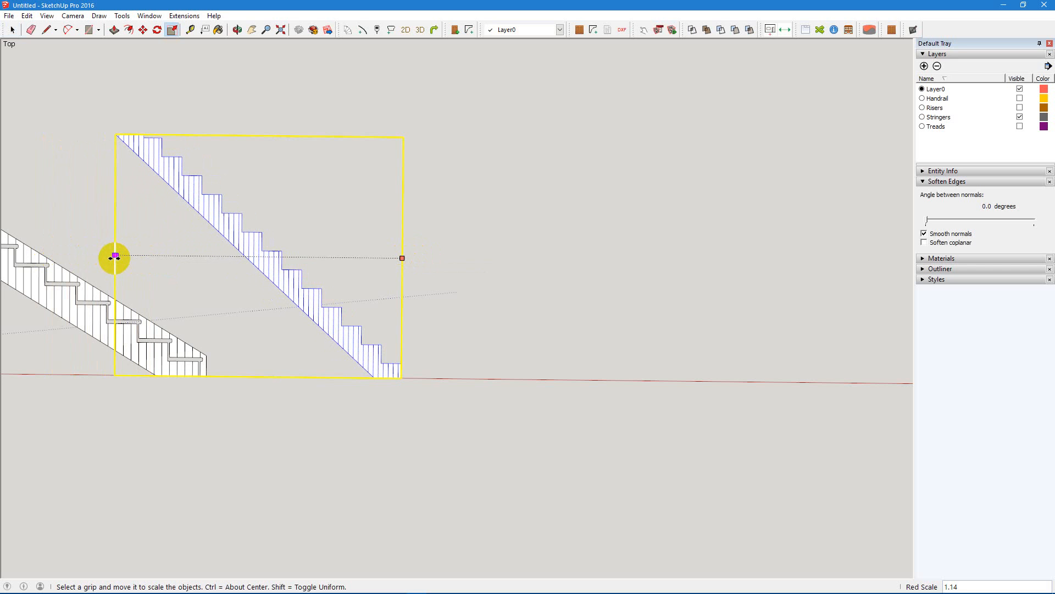
{"action": "type", "text": "1"}
{"action": "key", "text": "Escape"}
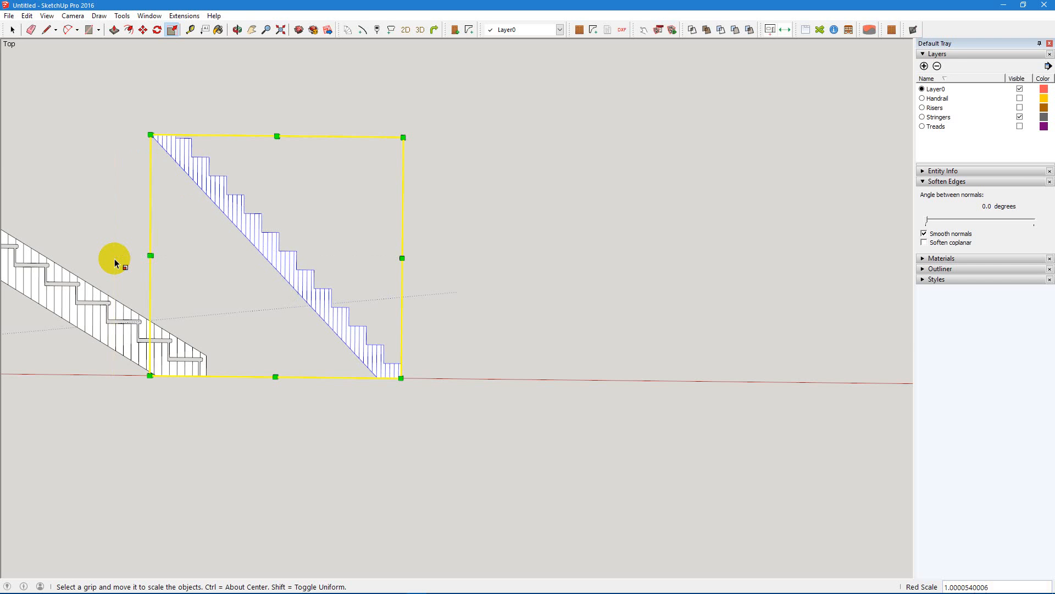
{"action": "key", "text": "space"}
{"action": "left_click", "coordinate": [318, 396]}
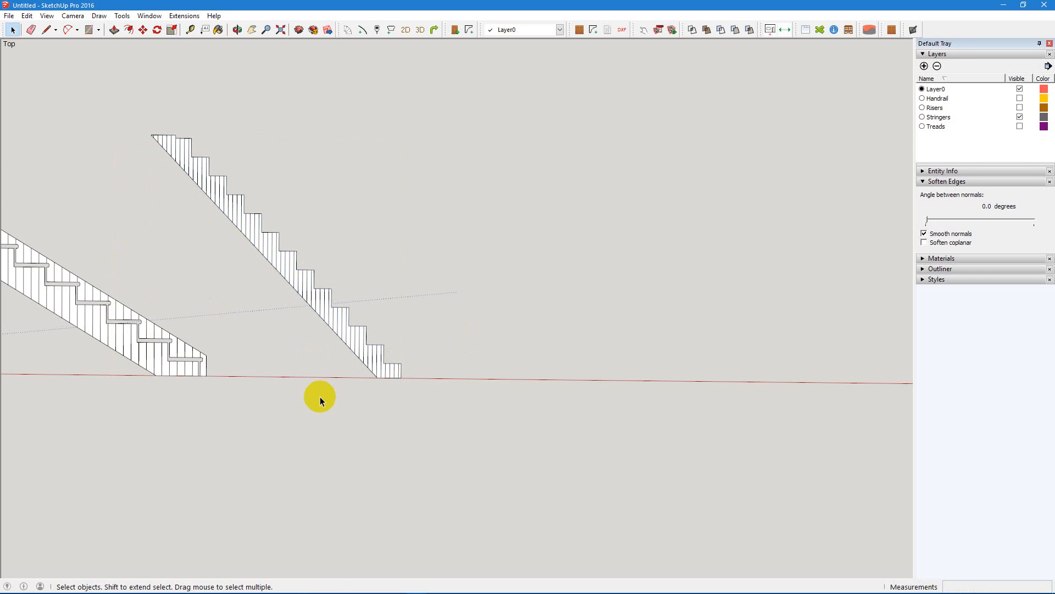
Measure the width of one segment on the top edge of a step of the scaled inside stringer
{"action": "scroll", "coordinate": [361, 354], "scroll_direction": "up", "scroll_amount": 6}
{"action": "scroll", "coordinate": [467, 326], "scroll_direction": "up", "scroll_amount": 8}
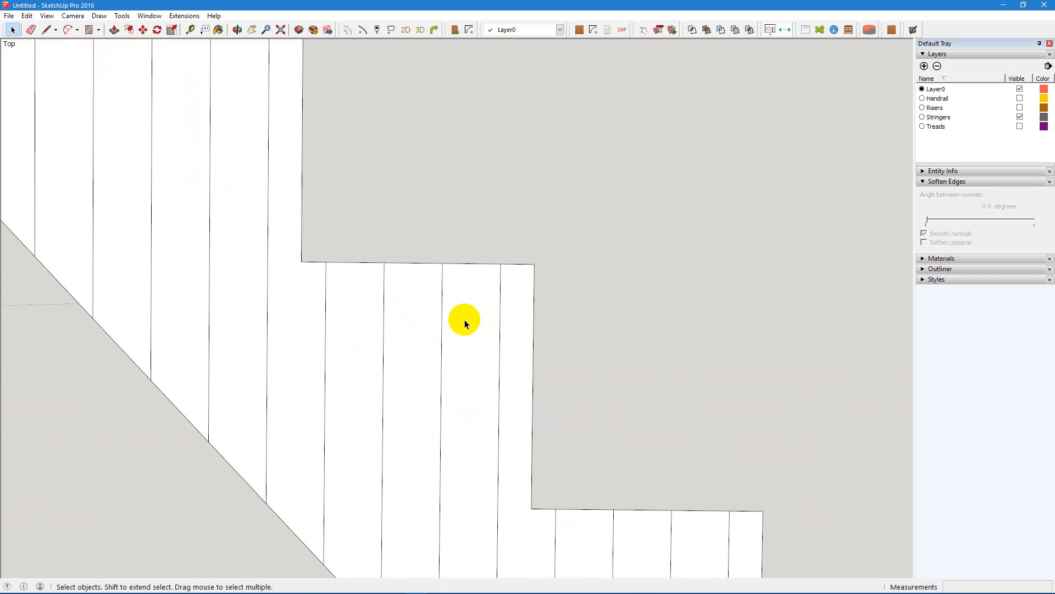
{"action": "key", "text": "t"}
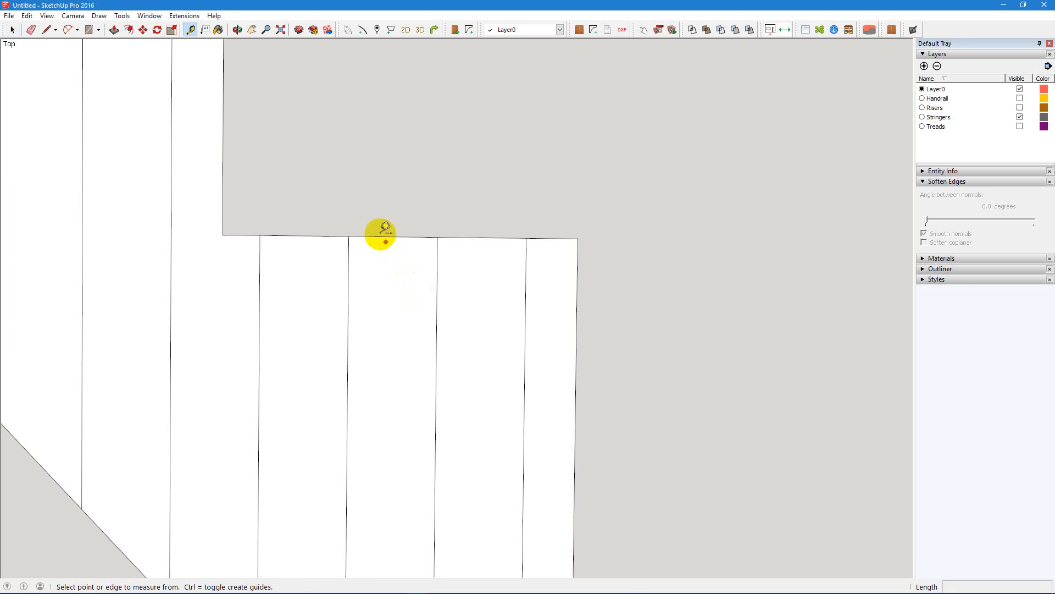
{"action": "left_click", "coordinate": [349, 236]}
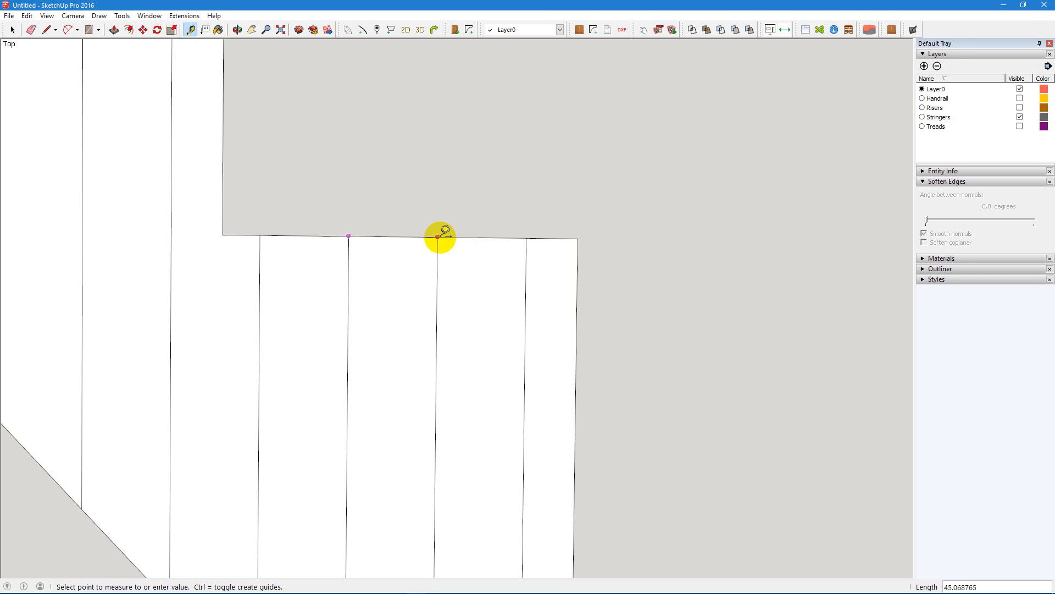
{"action": "key", "text": "space"}
Compare the scaled segment width with the calculated inside segment width in the flatten.ods spreadsheet, then return to the SketchUp model
{"action": "scroll", "coordinate": [489, 507], "scroll_direction": "down", "scroll_amount": 2}
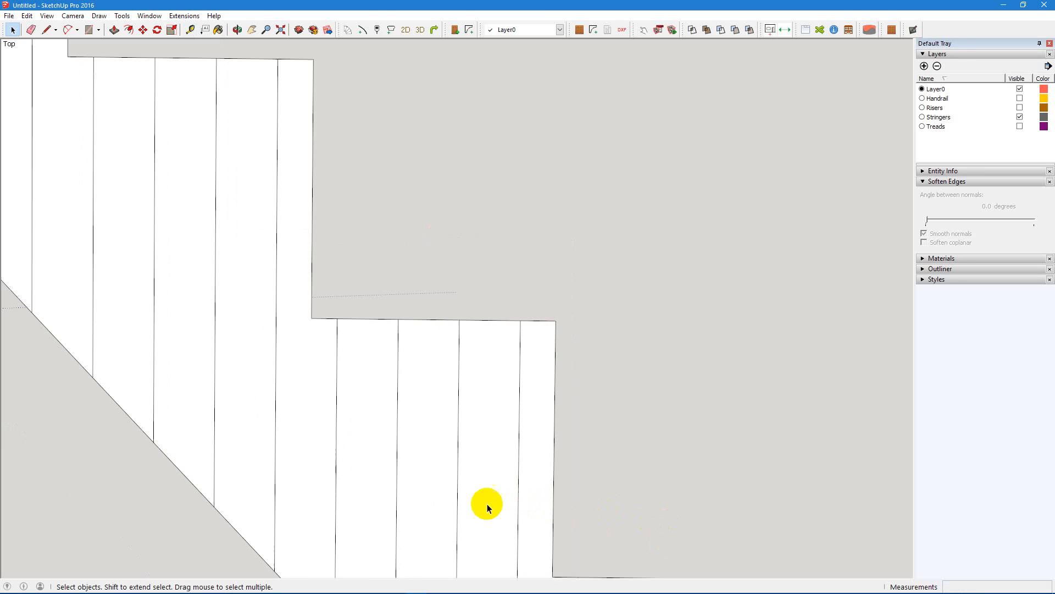
{"action": "scroll", "coordinate": [487, 507], "scroll_direction": "down", "scroll_amount": 5}
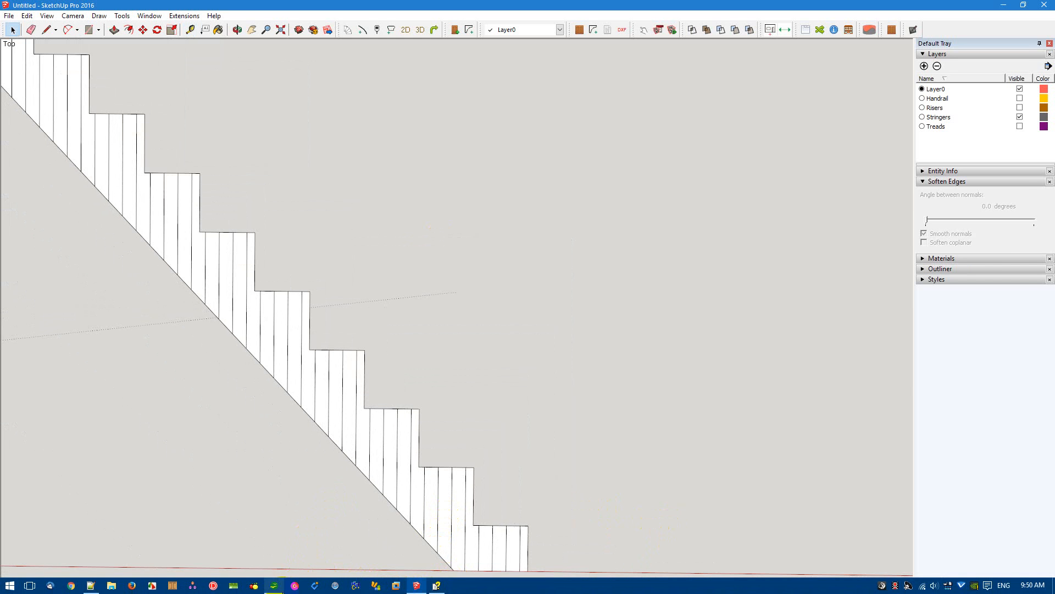
{"action": "left_click", "coordinate": [274, 585]}
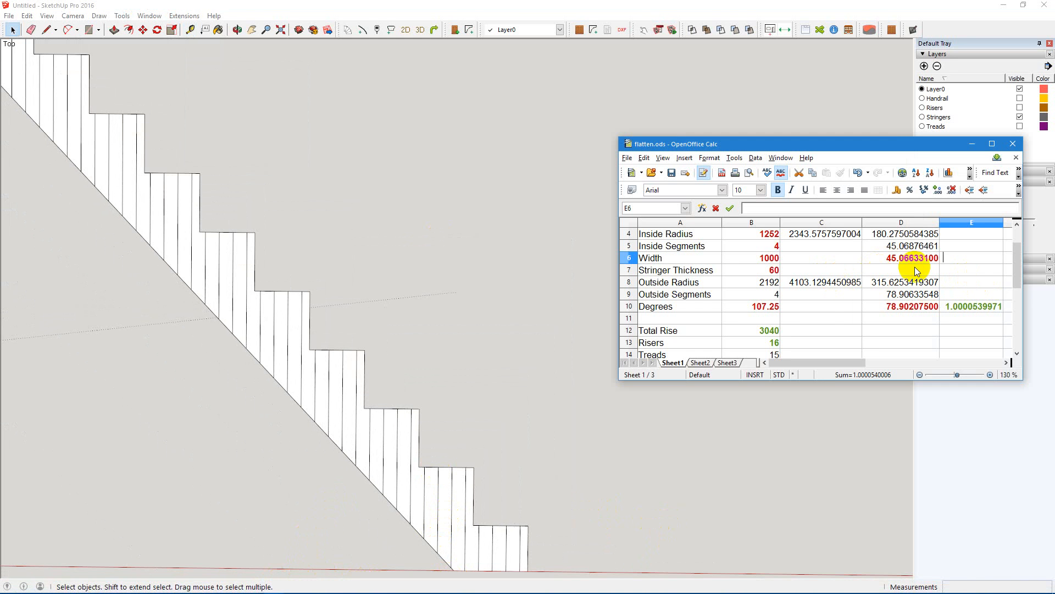
{"action": "left_click", "coordinate": [914, 246]}
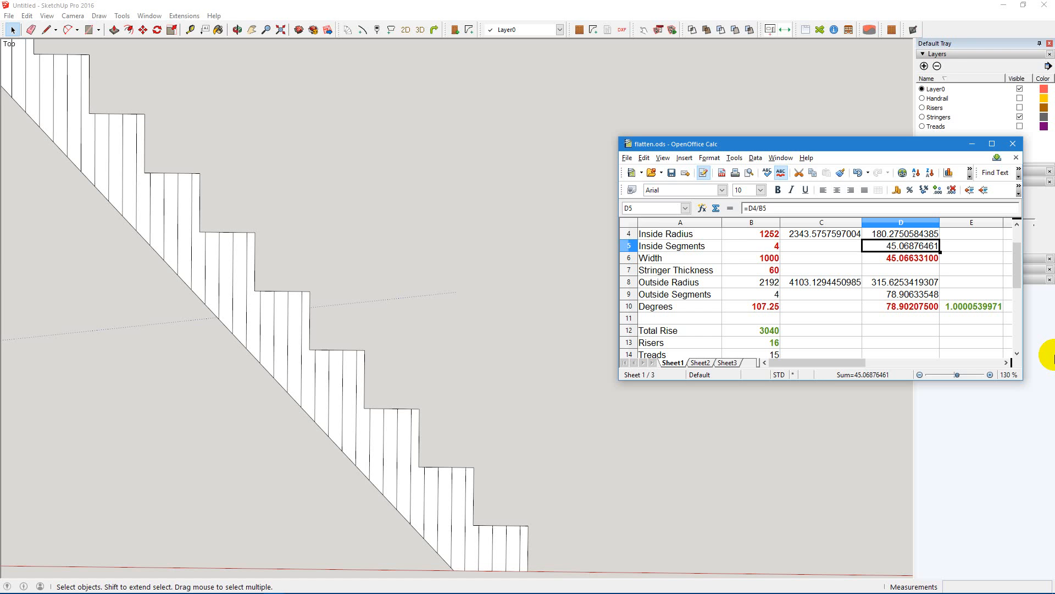
{"action": "left_click", "coordinate": [620, 414]}
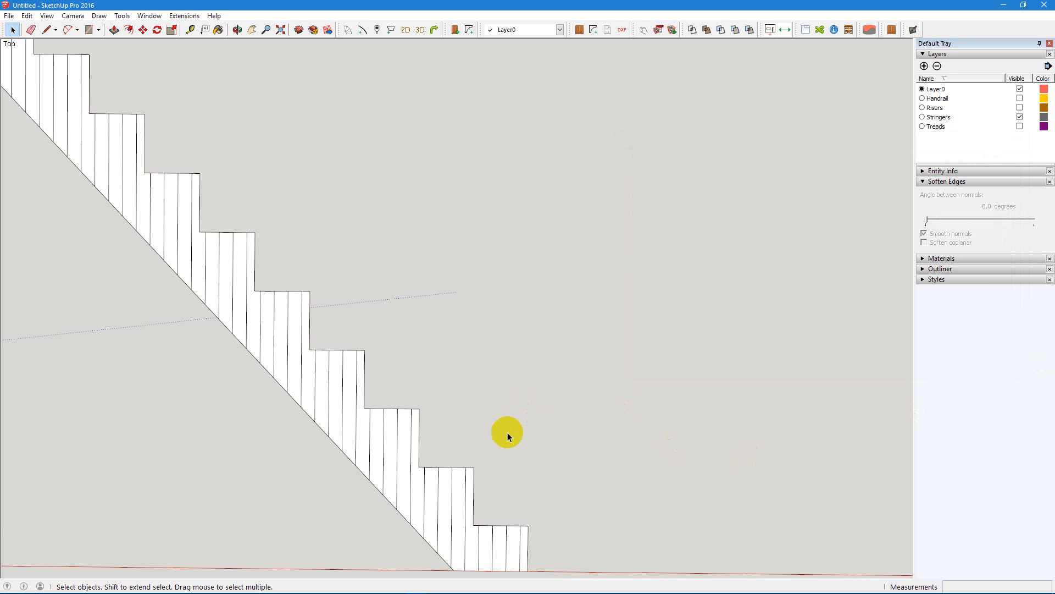
{"action": "scroll", "coordinate": [410, 446], "scroll_direction": "down", "scroll_amount": 3}
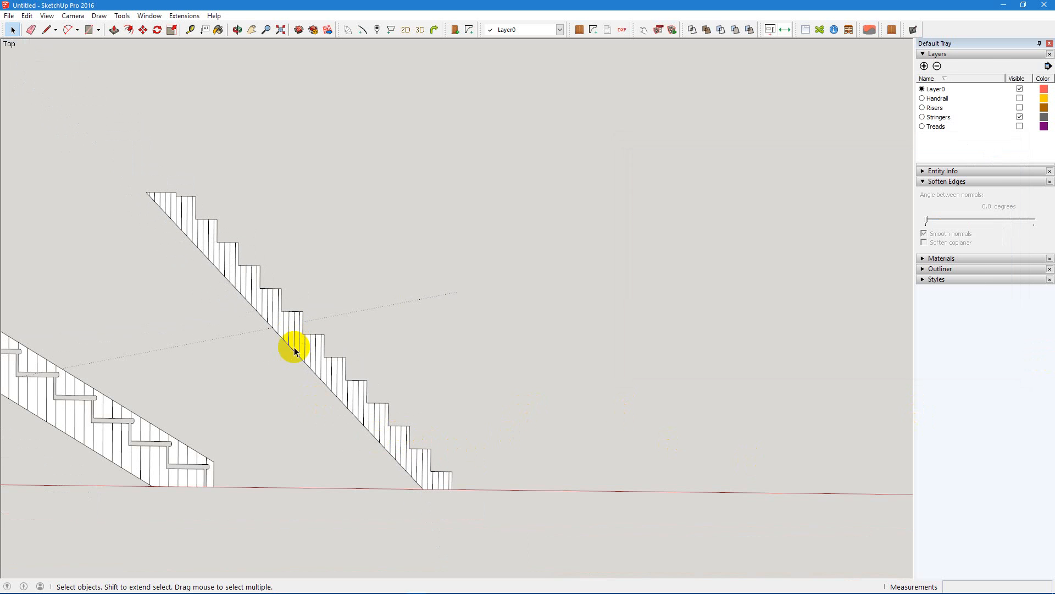